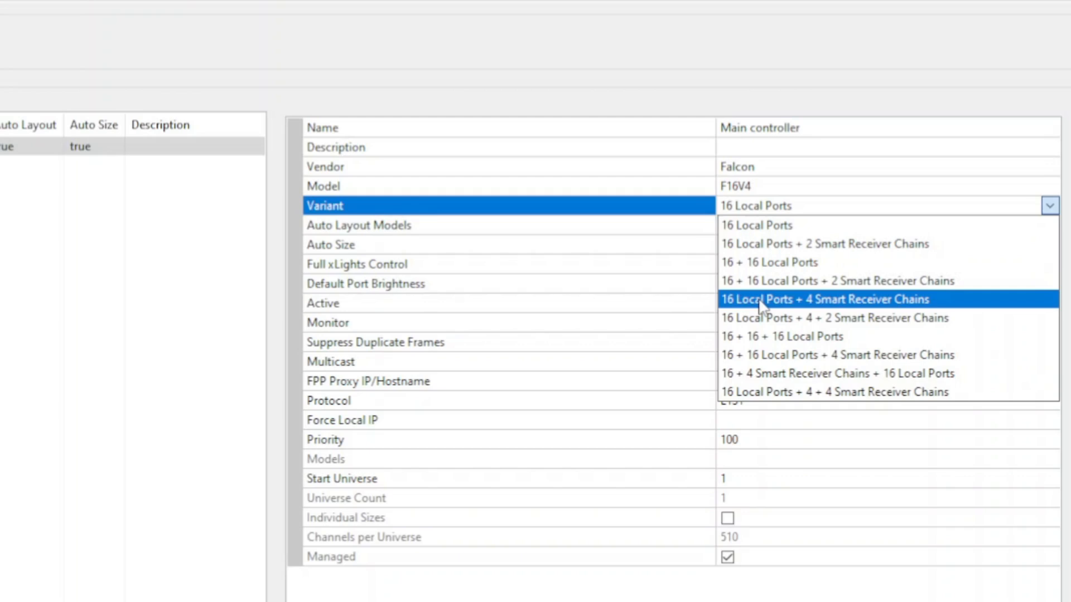
# Set the Falcon F16V4 controller's variant to 16 Local Ports + 4 Smart Receiver Chains and open its port visualiser.
pyautogui.click(754, 305)
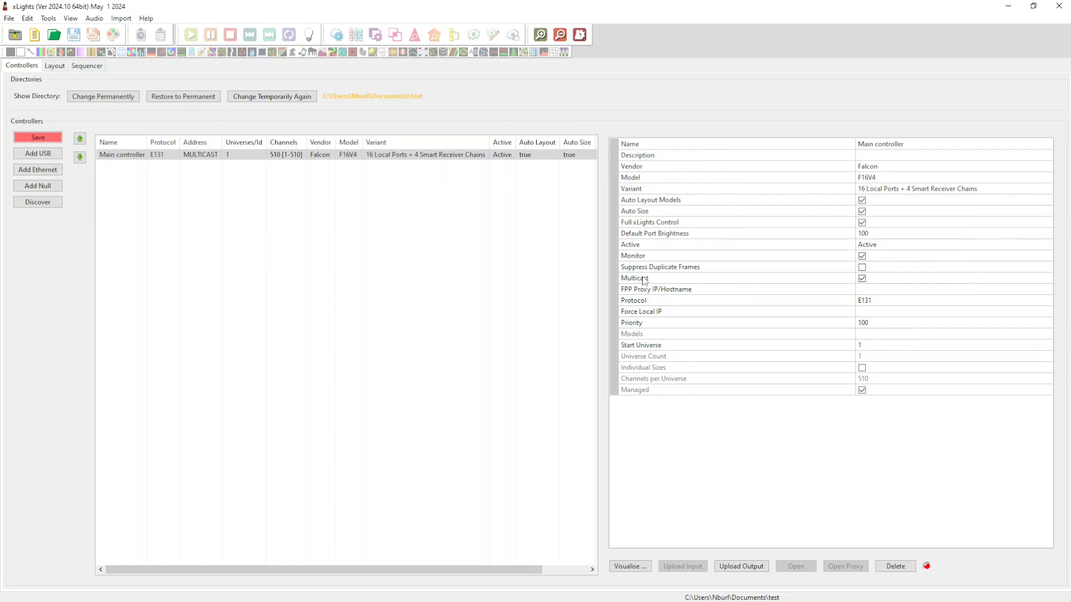
pyautogui.click(629, 569)
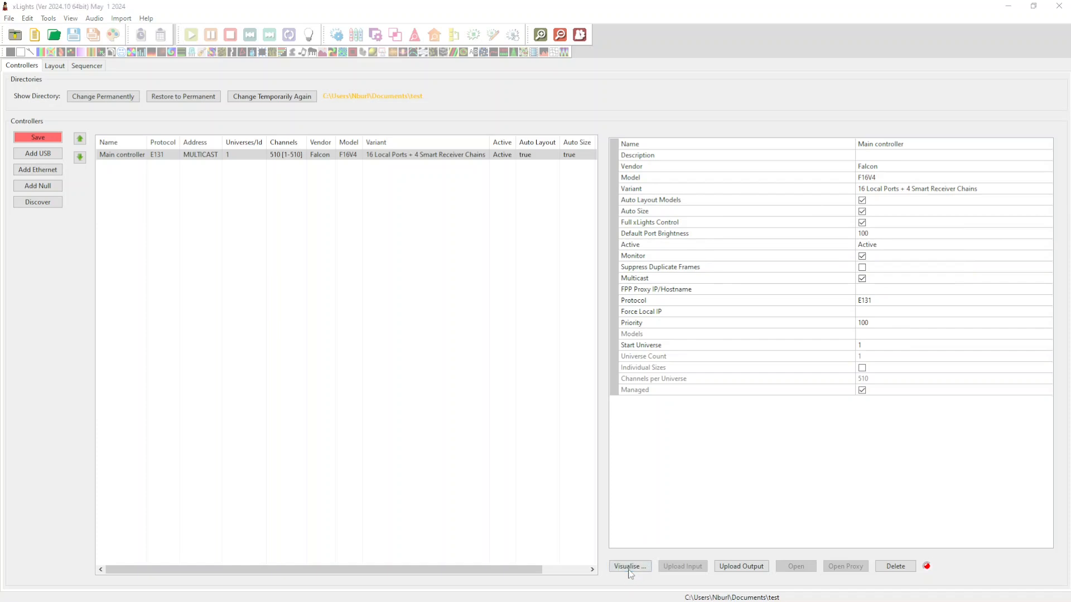
pyautogui.moveTo(1070, 25); pyautogui.dragTo(187, 1)
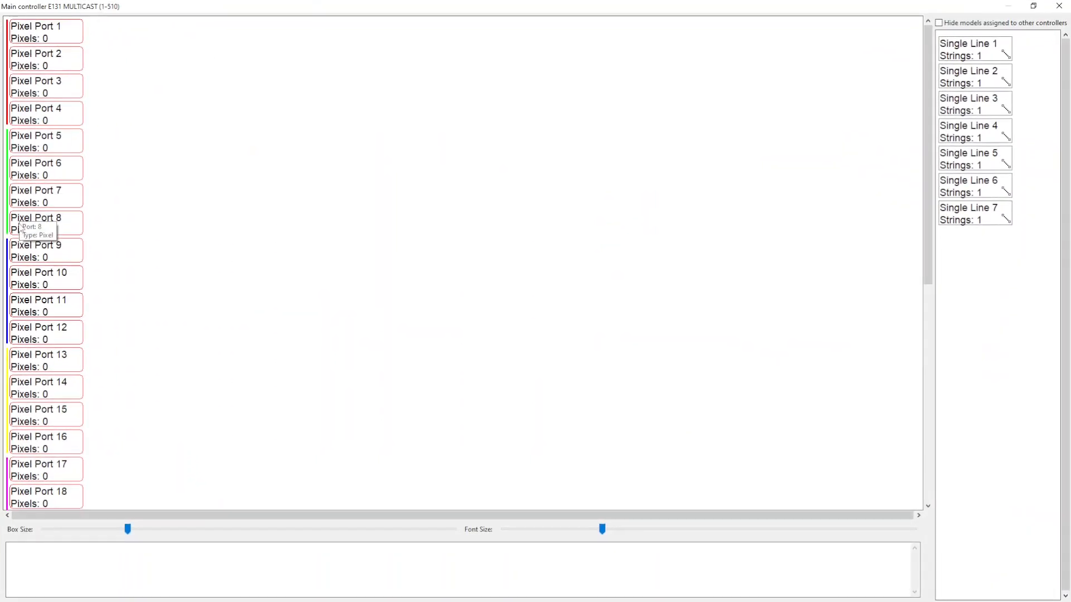
# Examine the controller's pixel and serial ports and the list of unassigned Single Line models.
pyautogui.scroll(-10, 39, 229)
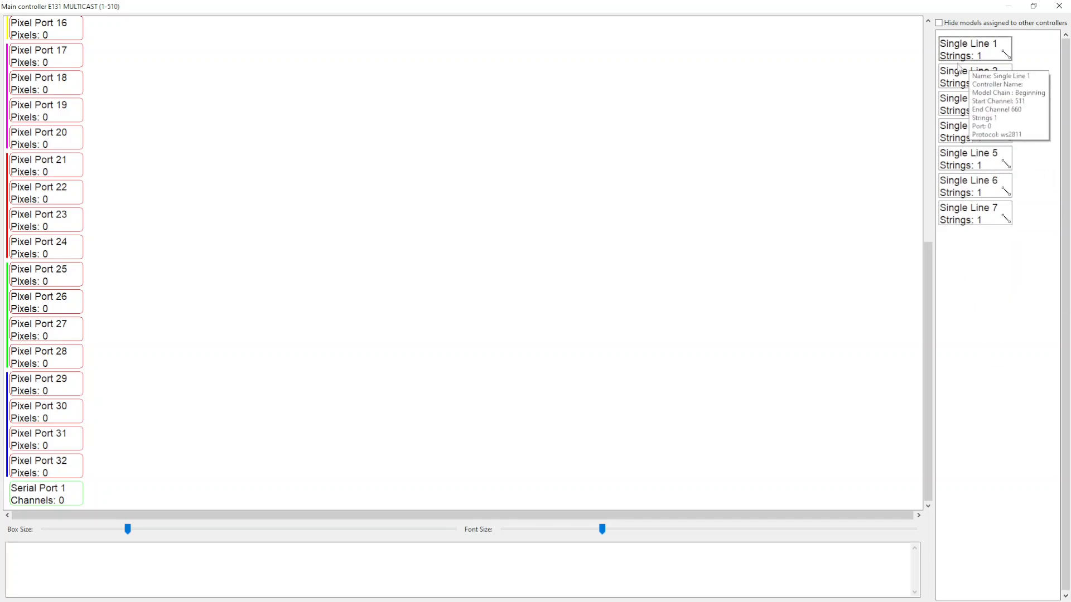
pyautogui.moveTo(986, 208)
pyautogui.moveTo(992, 60)
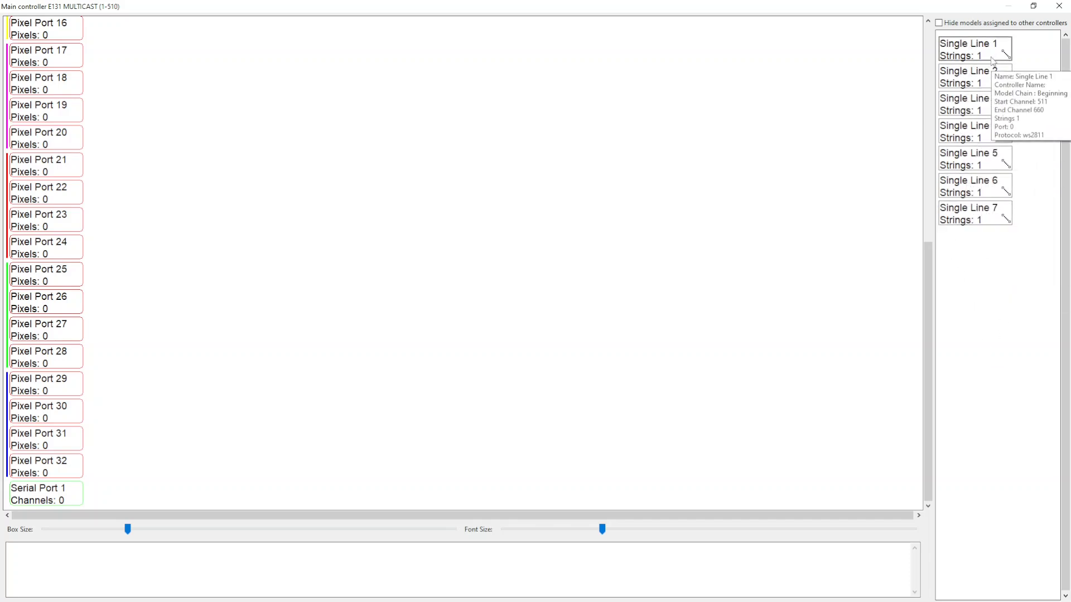
pyautogui.scroll(5, 88, 217)
pyautogui.scroll(-5, 96, 223)
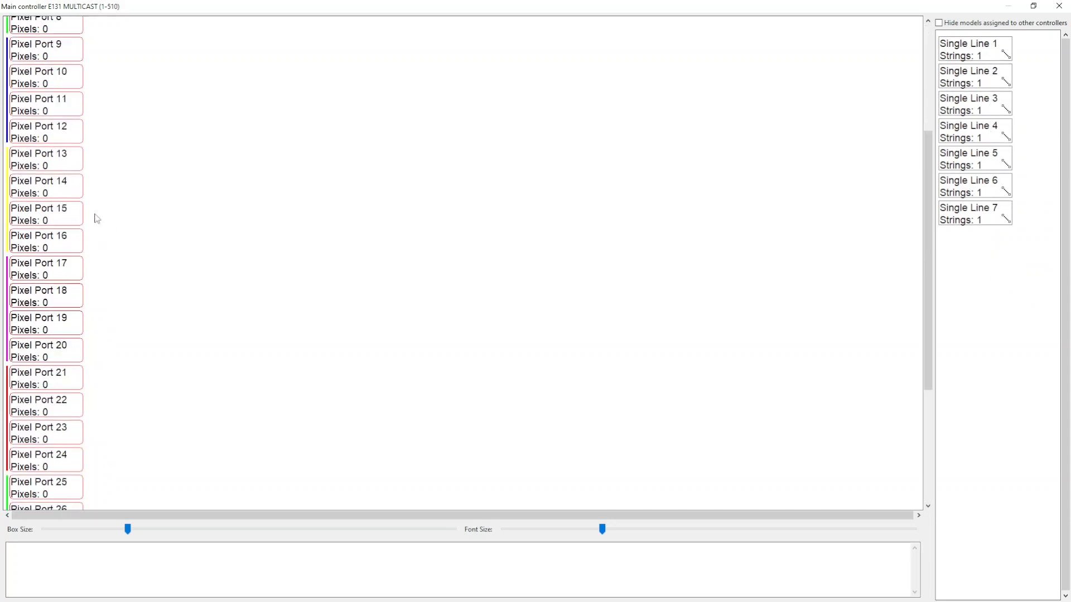
pyautogui.scroll(5, 88, 293)
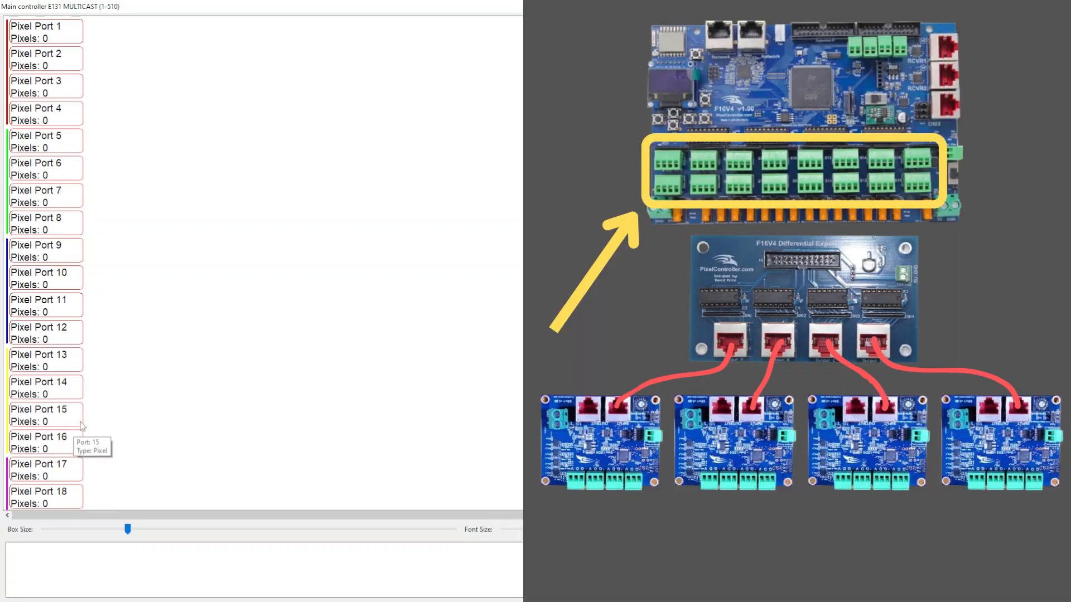
pyautogui.scroll(-7, 124, 354)
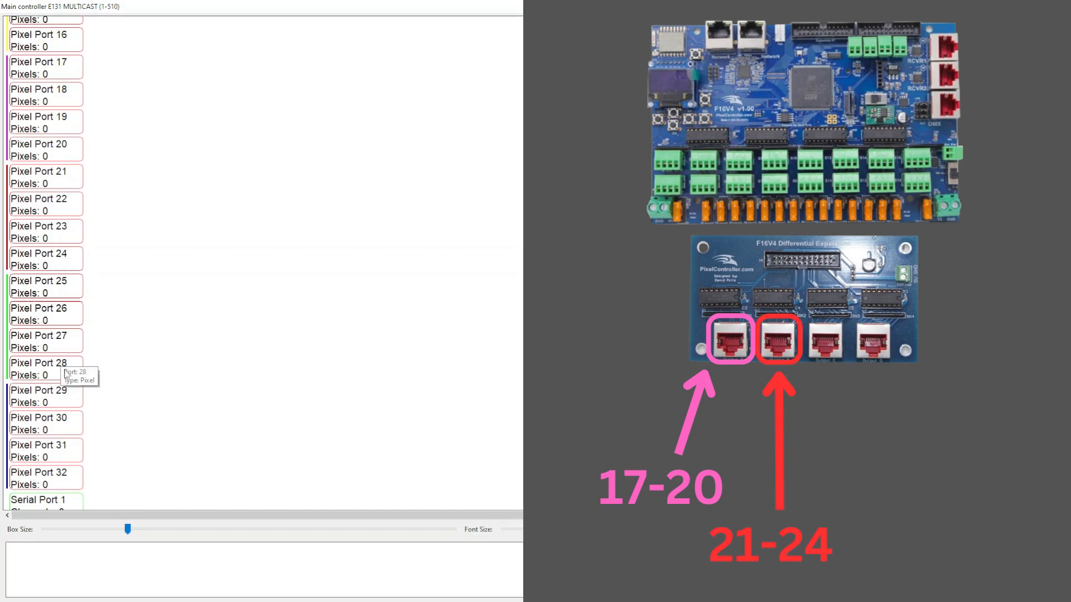
pyautogui.scroll(2, 67, 452)
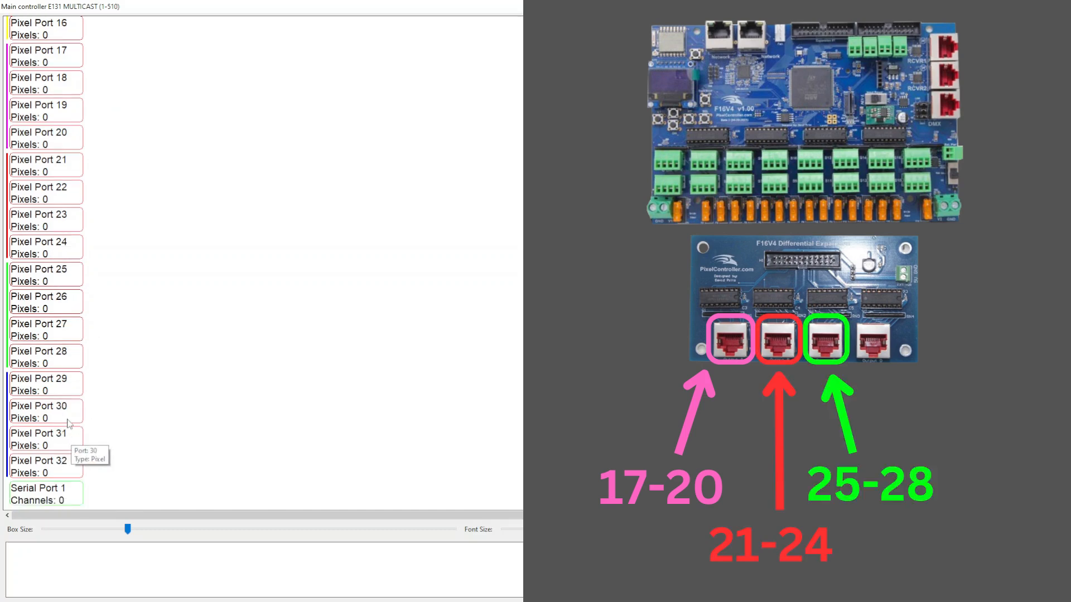
pyautogui.scroll(-1, 73, 364)
pyautogui.scroll(-2, 75, 491)
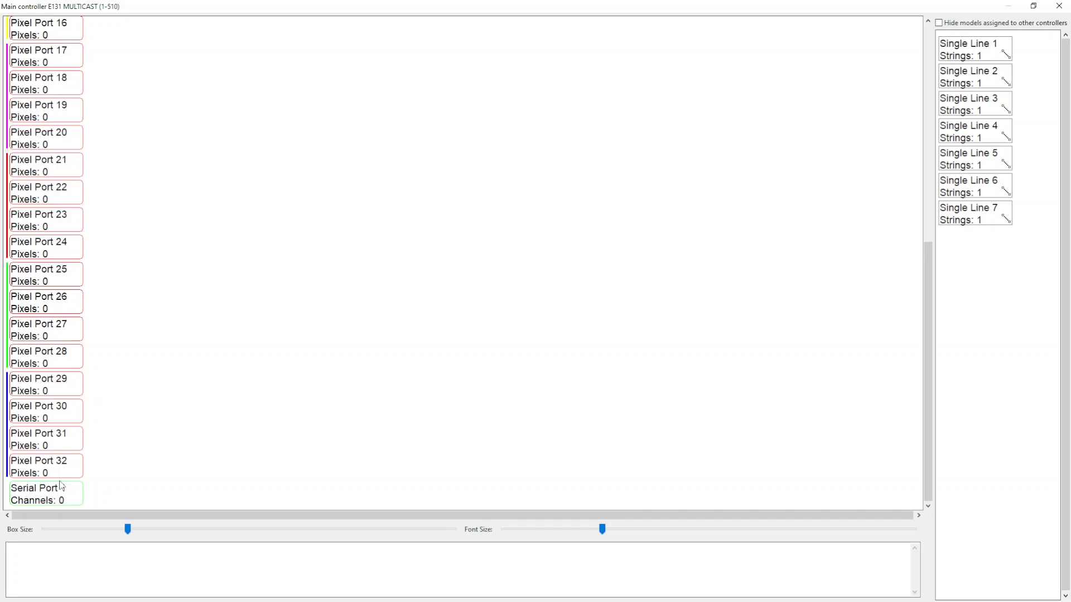
pyautogui.scroll(5, 62, 485)
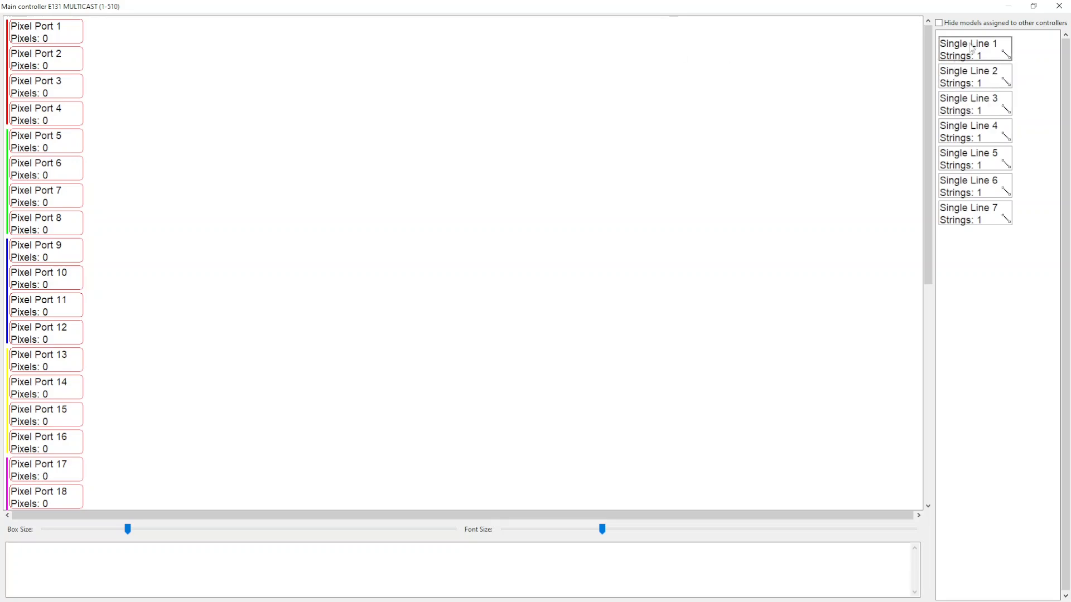
# Assign Single Line 1 to Pixel Port 15 and chain Single Line 2 after it on the same port.
pyautogui.moveTo(971, 49); pyautogui.dragTo(92, 416)
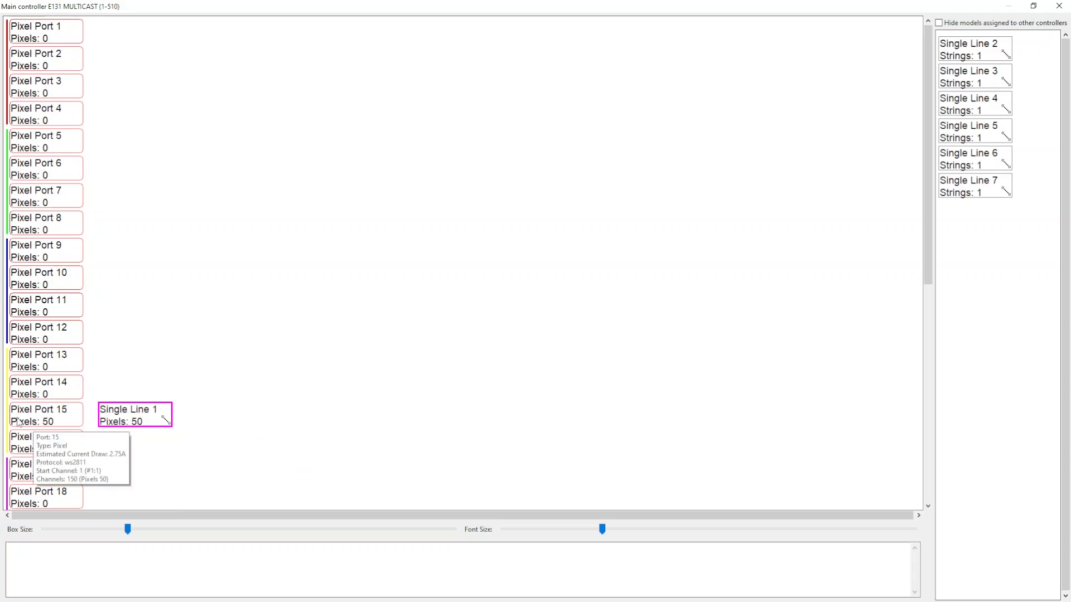
pyautogui.moveTo(164, 420)
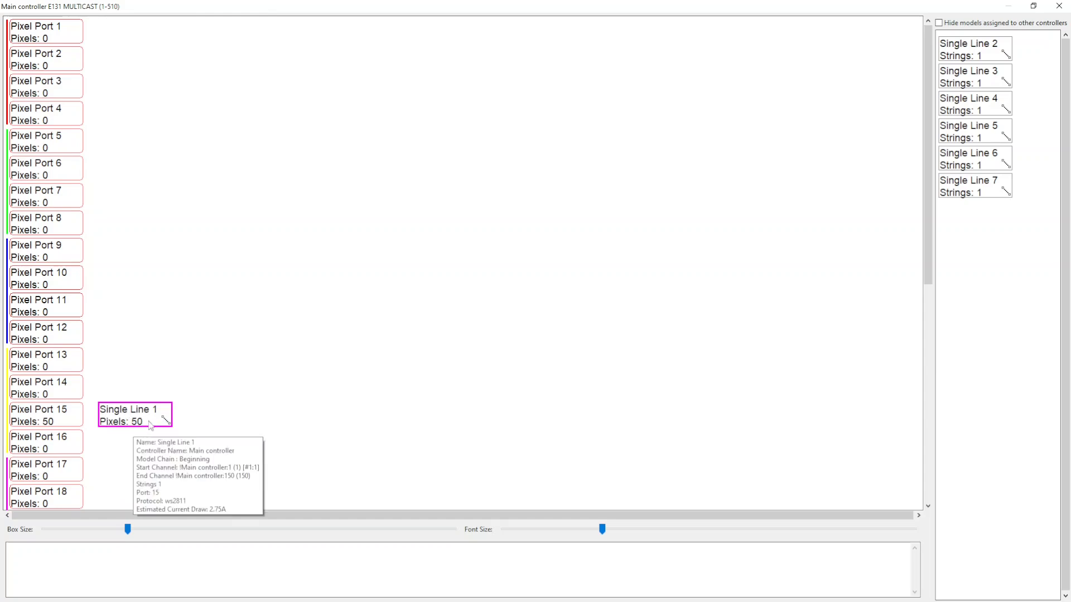
pyautogui.moveTo(959, 49); pyautogui.dragTo(153, 415)
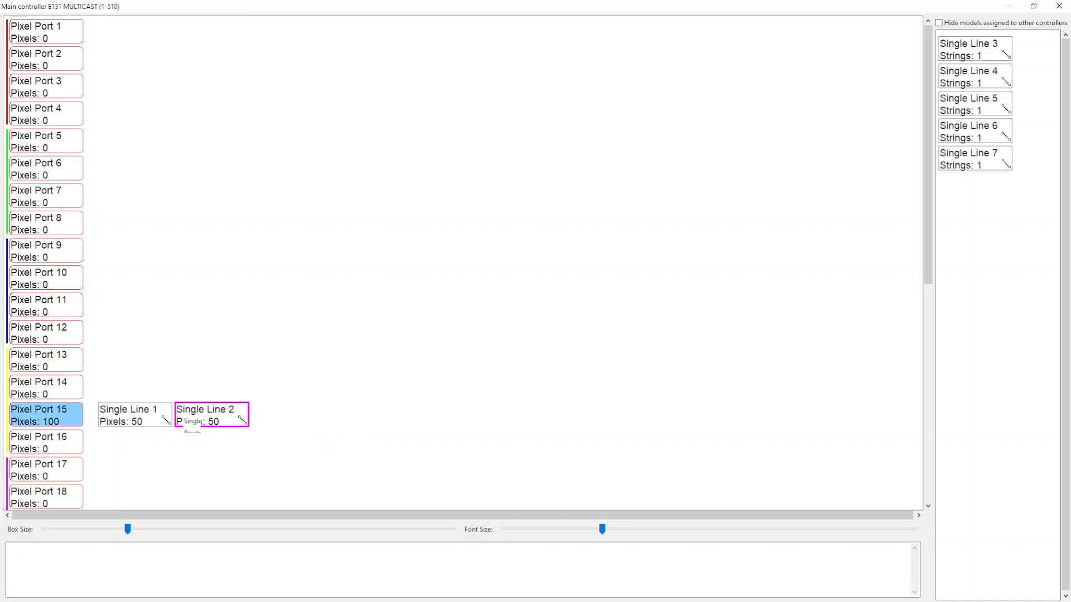
# Move Single Line 2 to Pixel Port 16, return it to the unassigned models, and reassign it to Pixel Port 16.
pyautogui.moveTo(195, 422); pyautogui.dragTo(53, 441)
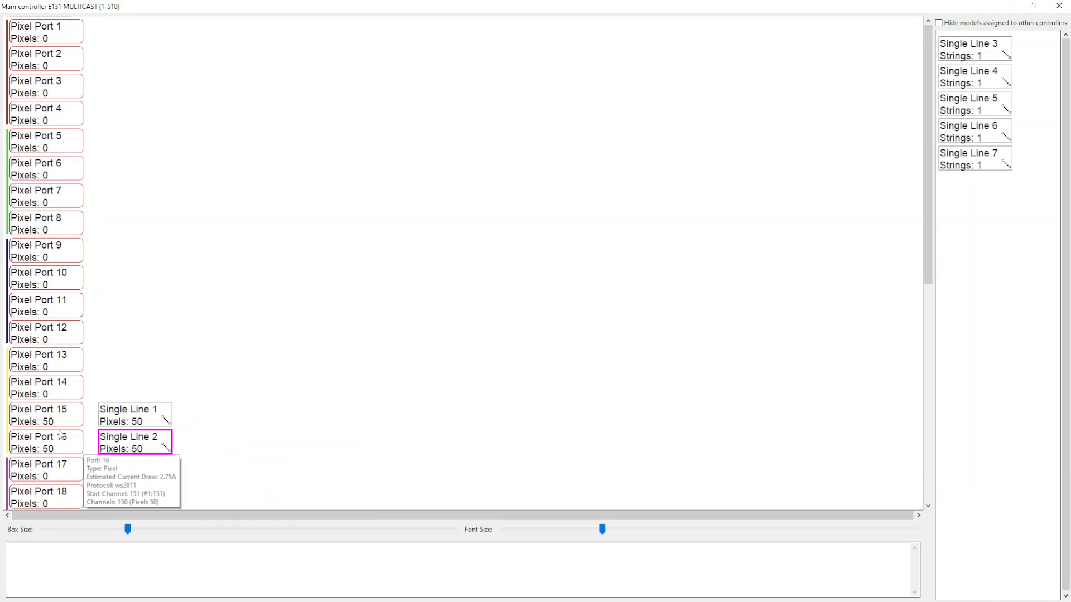
pyautogui.moveTo(134, 106); pyautogui.dragTo(995, 179)
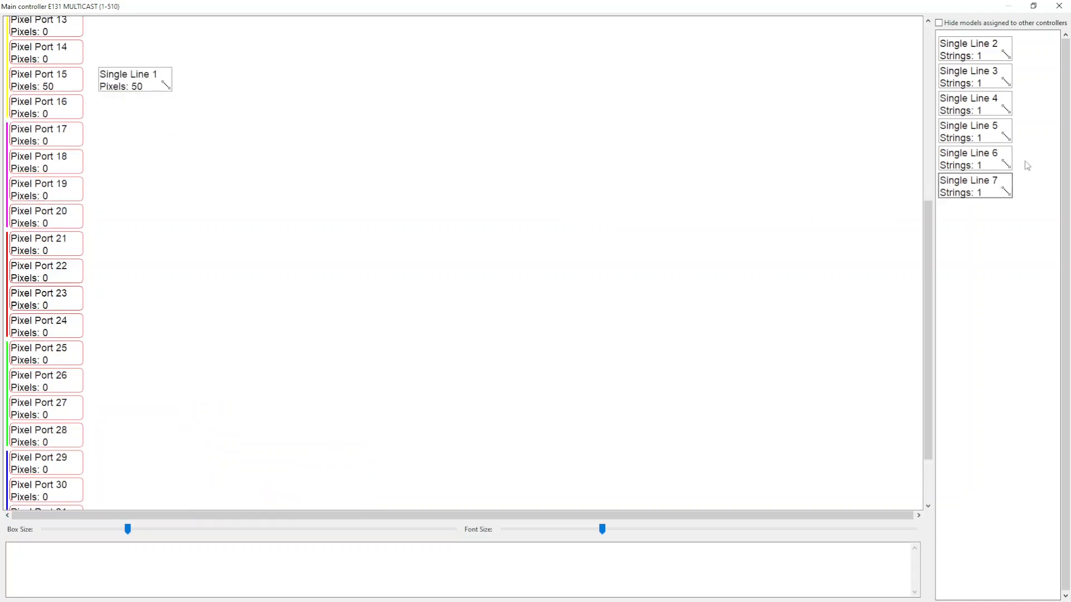
pyautogui.moveTo(968, 50); pyautogui.dragTo(162, 111)
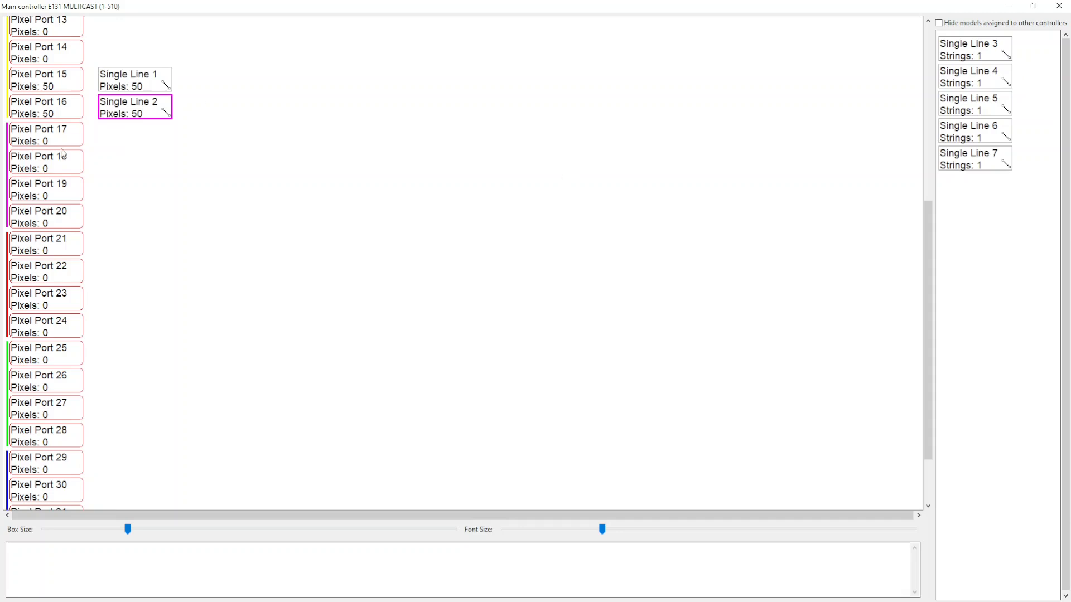
# Assign Single Line 3 to Pixel Port 17, the first port of the first smart receiver chain.
pyautogui.scroll(-3, 78, 189)
pyautogui.scroll(2, 100, 401)
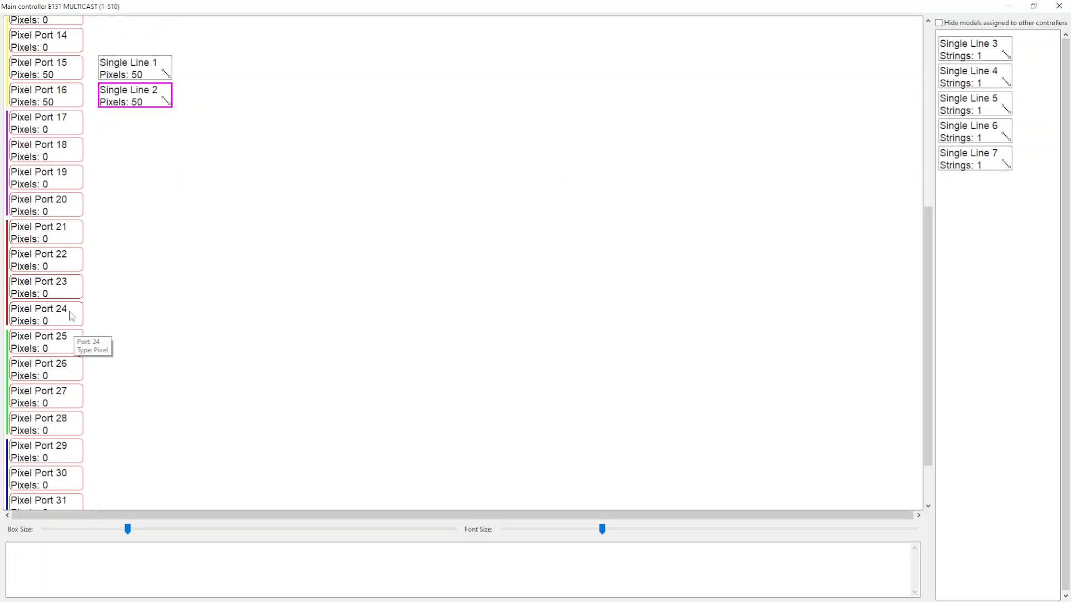
pyautogui.scroll(-1, 59, 489)
pyautogui.scroll(2, 58, 489)
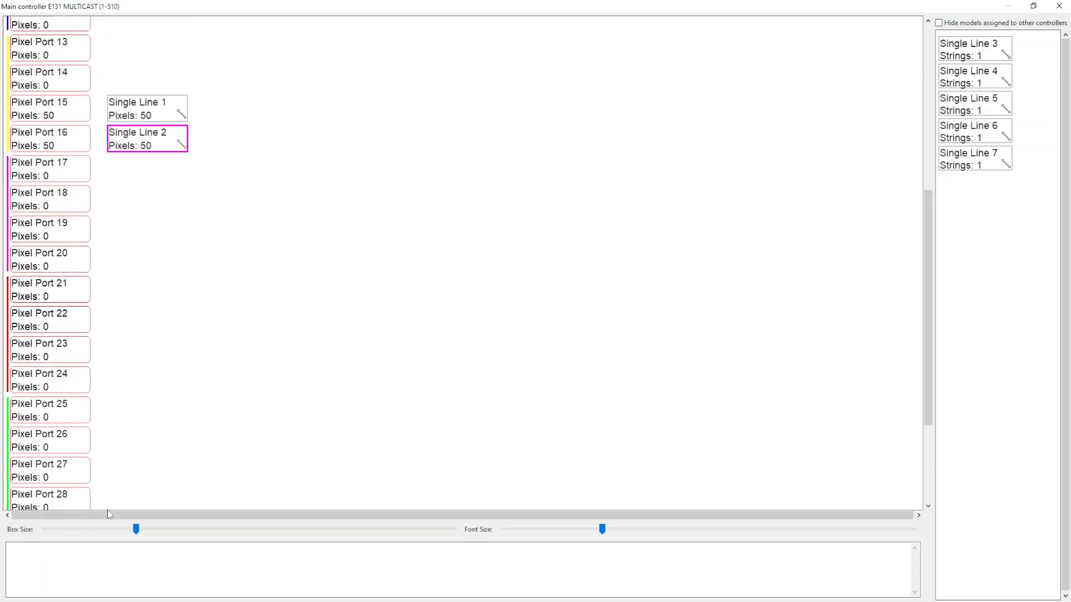
pyautogui.scroll(-1, 103, 507)
pyautogui.moveTo(971, 41); pyautogui.dragTo(83, 128)
pyautogui.moveTo(82, 127)
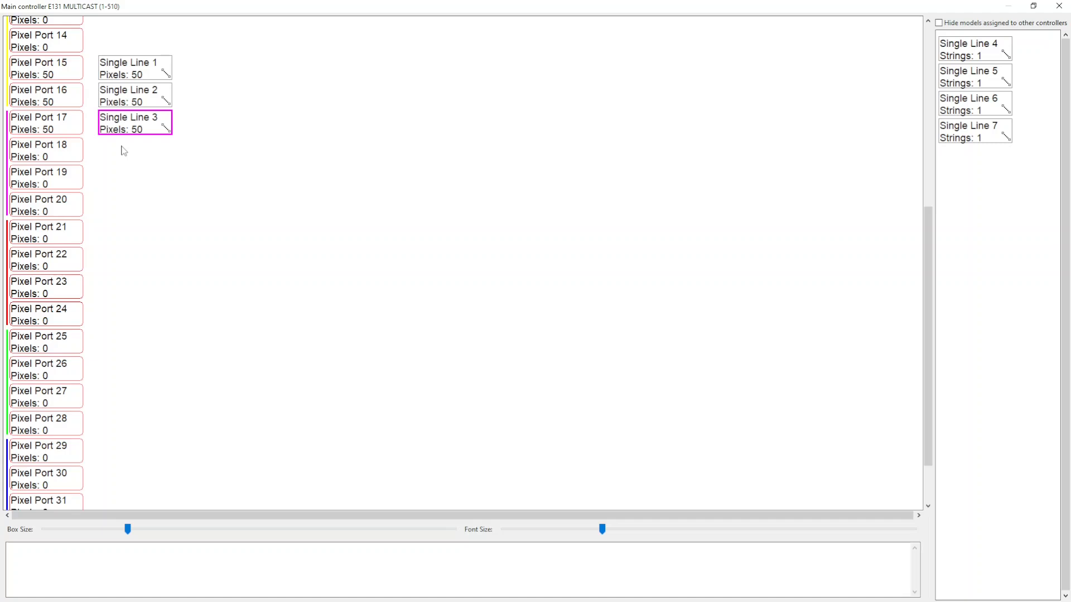
# Assign Single Line 4 to Pixel Port 21, the first port of the second smart receiver chain.
pyautogui.moveTo(985, 53)
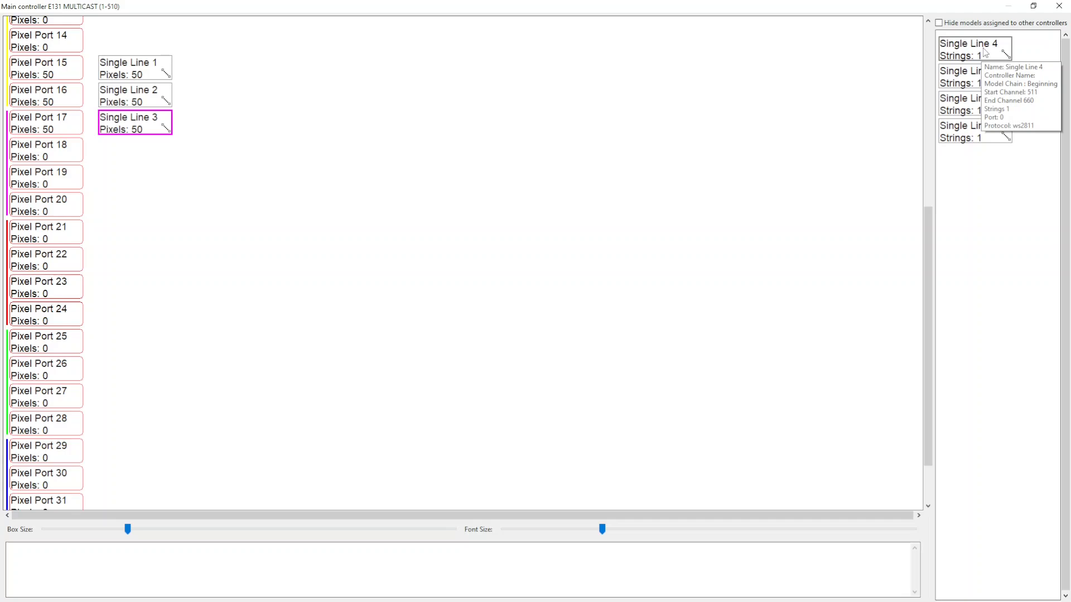
pyautogui.moveTo(985, 52); pyautogui.dragTo(165, 203)
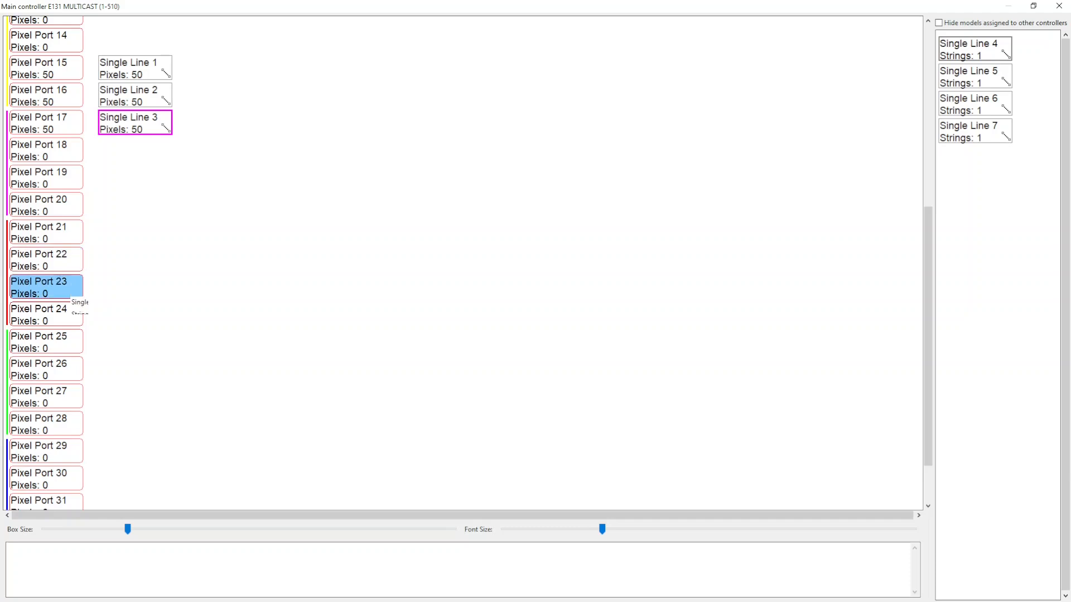
pyautogui.moveTo(70, 302); pyautogui.dragTo(97, 231)
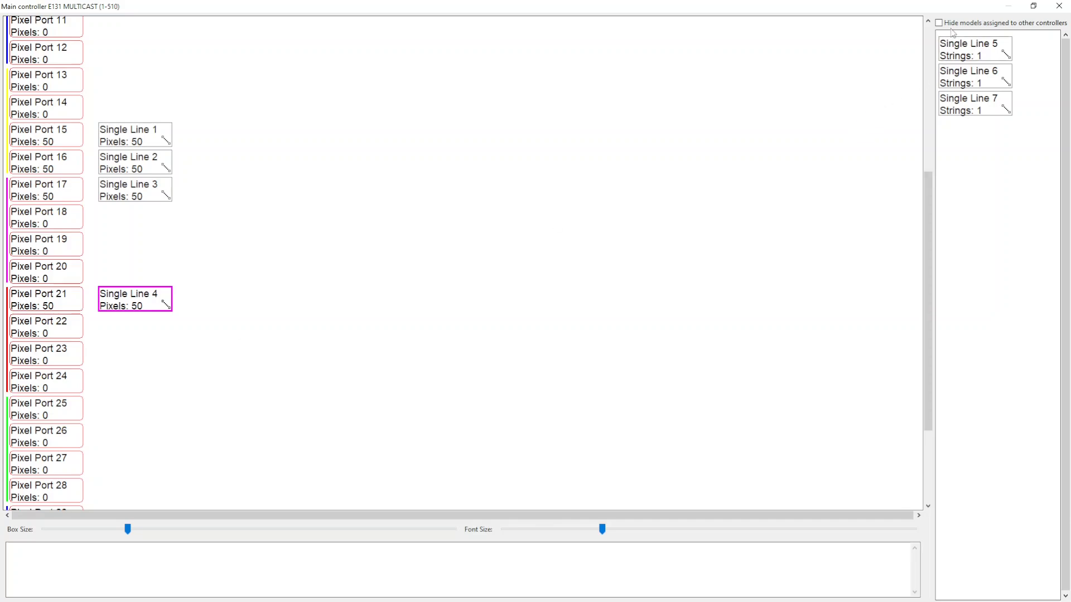
# Set the Smart Remote of Single Line 3 on Pixel Port 17 to A.
pyautogui.moveTo(955, 52)
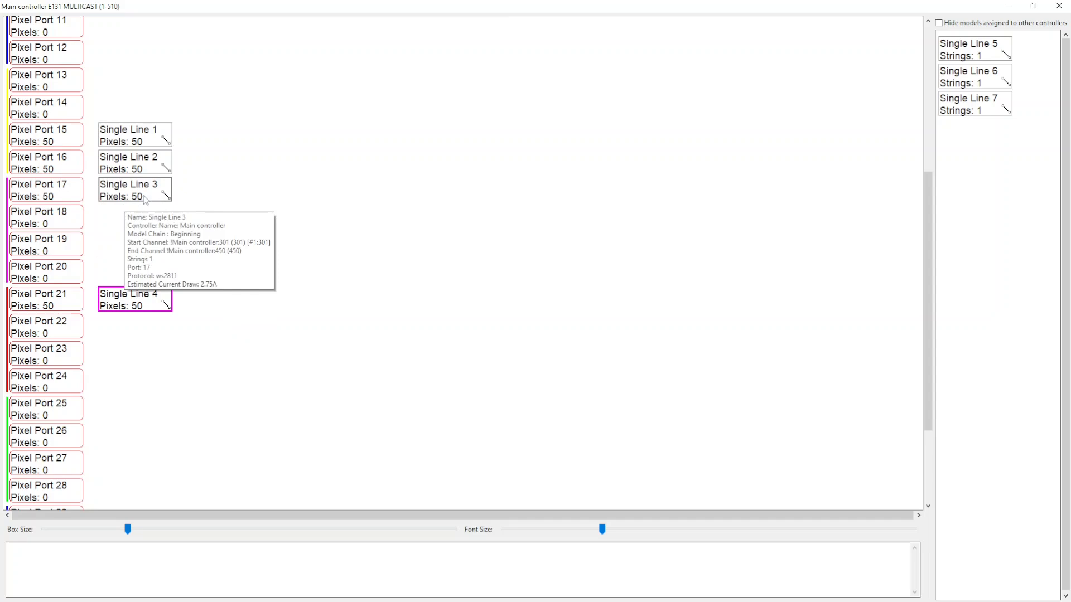
pyautogui.moveTo(64, 192)
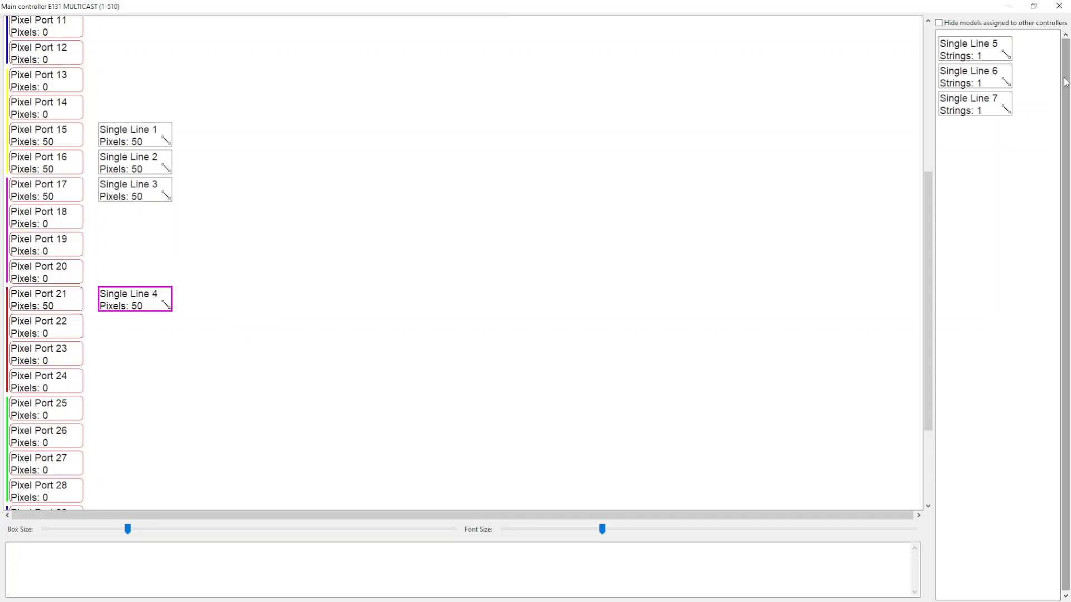
pyautogui.moveTo(960, 53)
pyautogui.moveTo(156, 190)
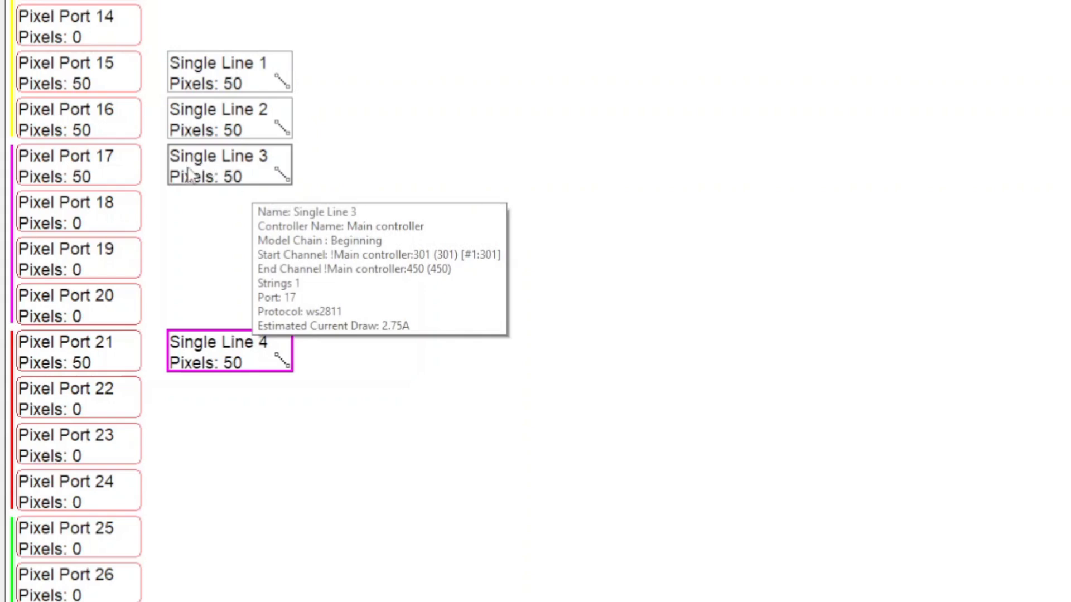
pyautogui.rightClick(189, 173)
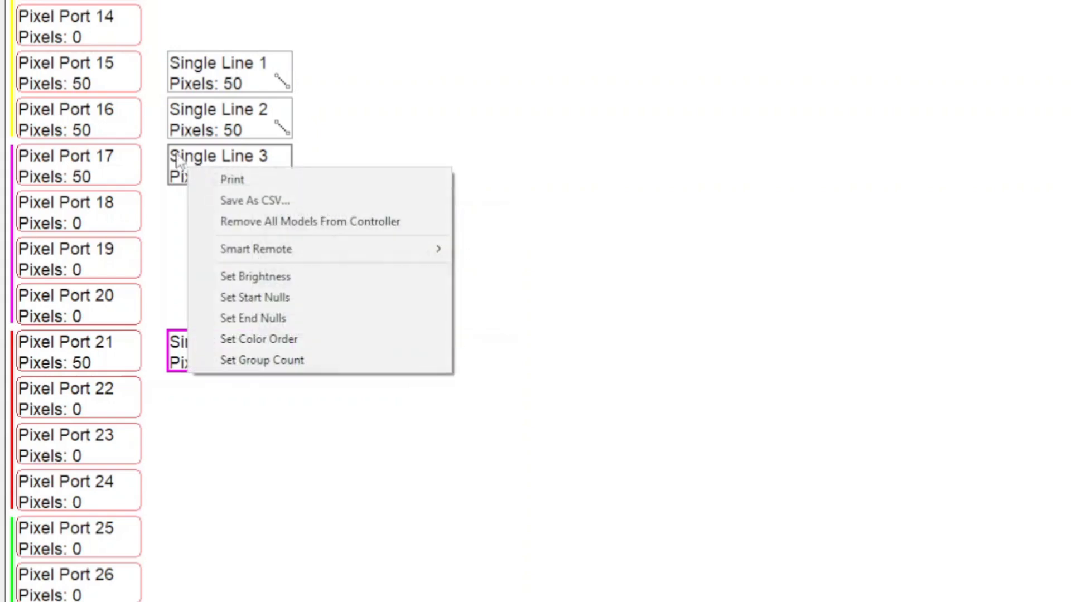
pyautogui.moveTo(199, 256)
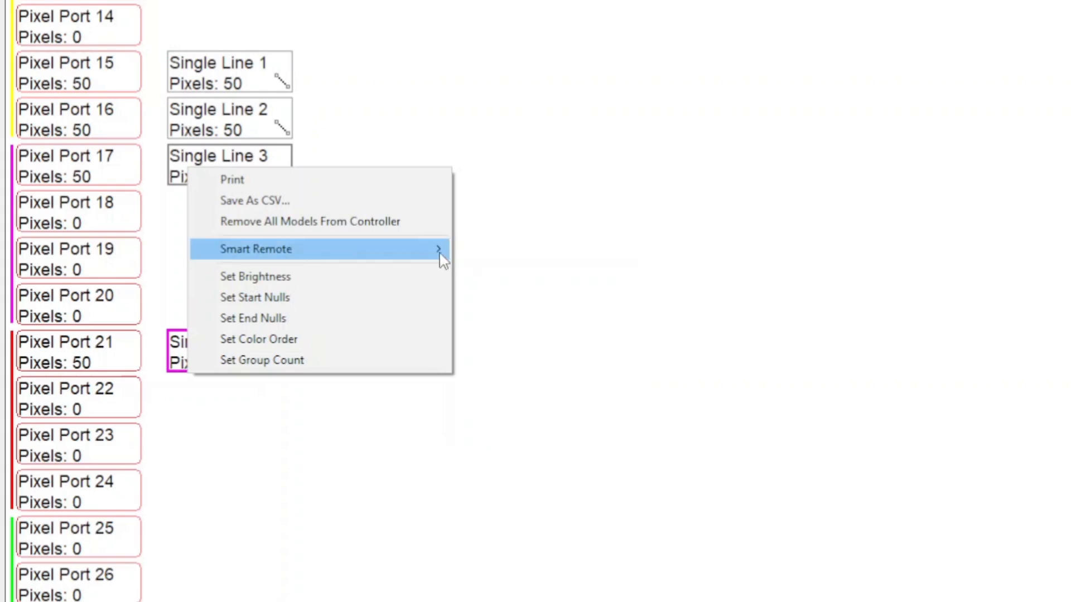
pyautogui.moveTo(438, 255)
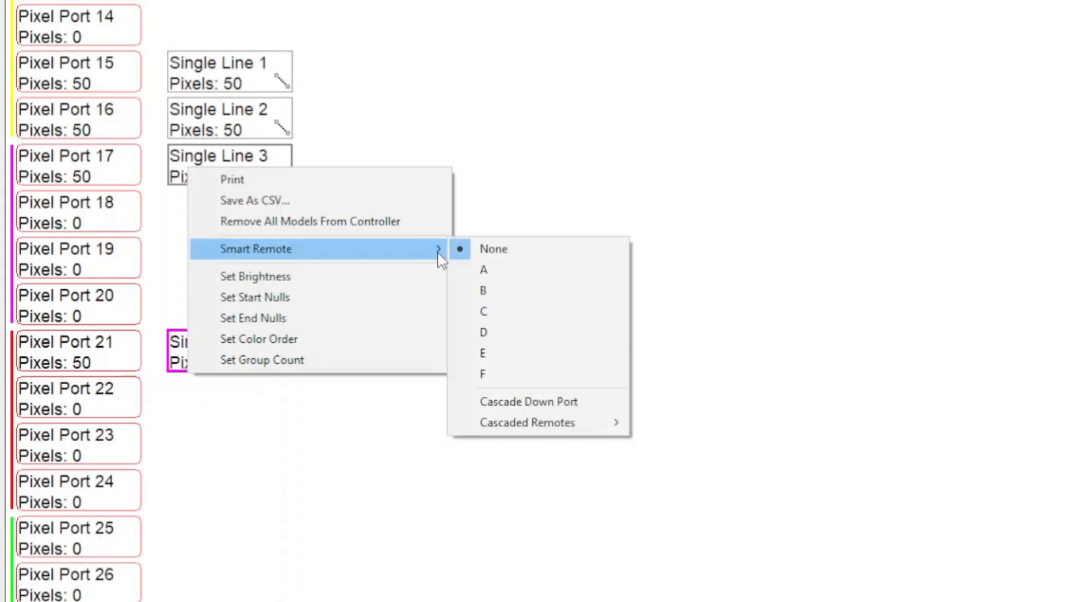
pyautogui.click(479, 279)
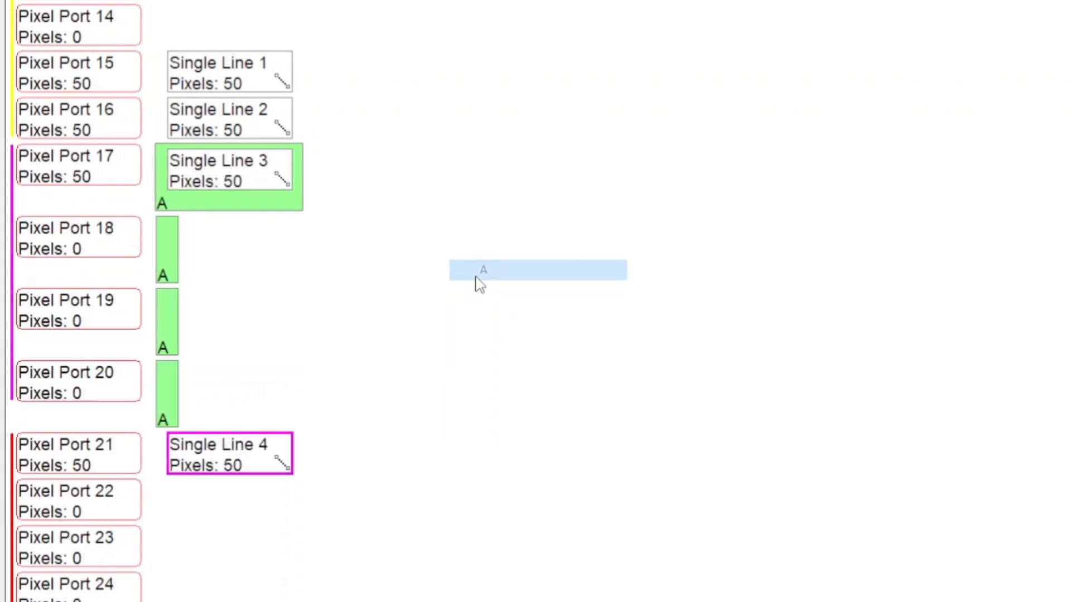
pyautogui.moveTo(179, 177)
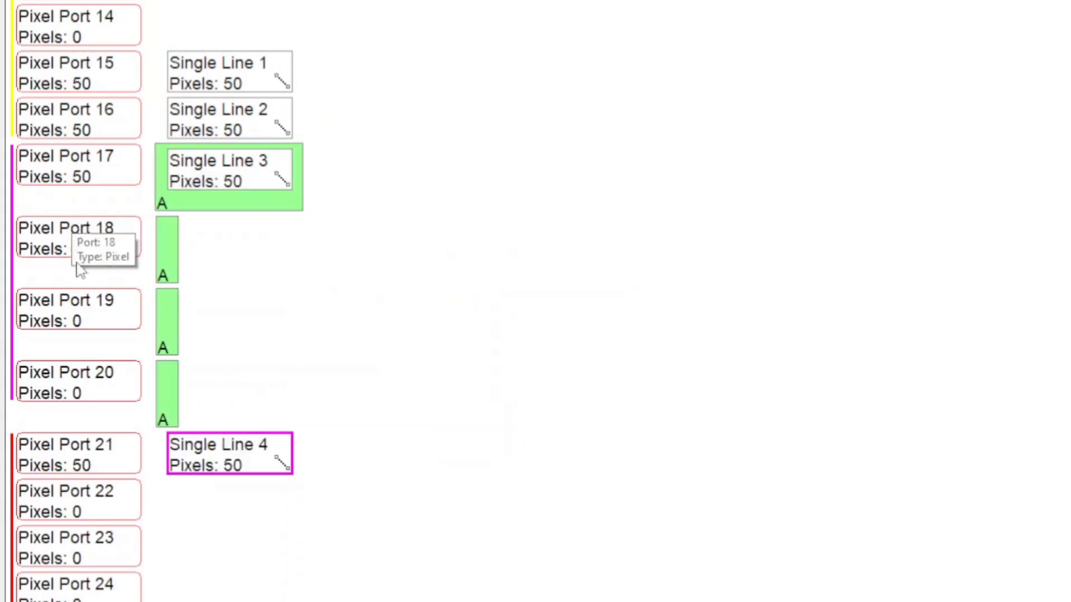
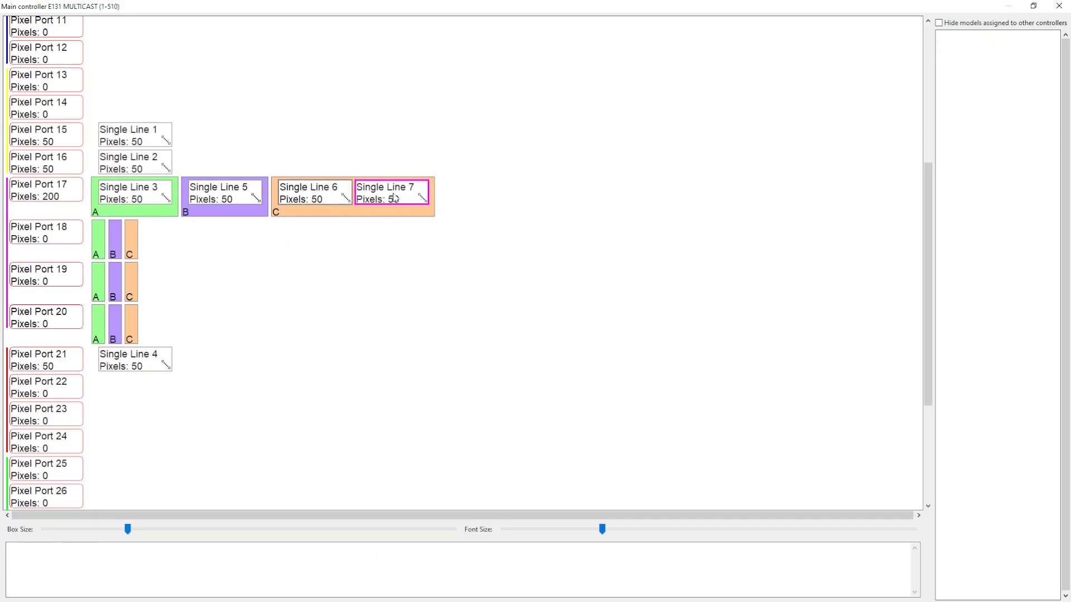
# Set Single Line 7's Smart Remote to D and move Single Line 1 behind it on Pixel Port 17.
pyautogui.rightClick(411, 197)
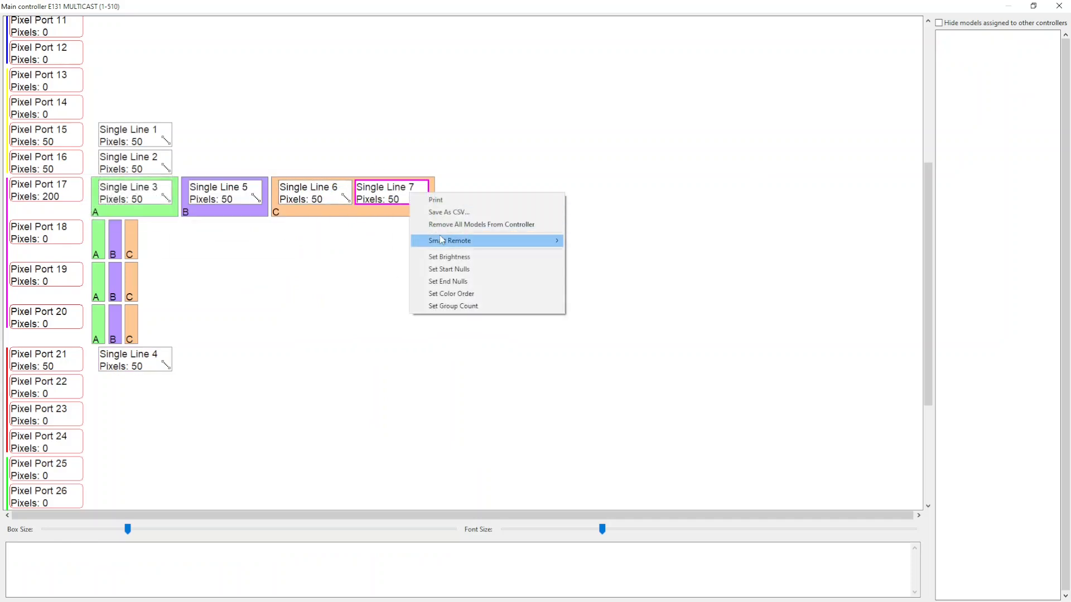
pyautogui.moveTo(441, 240)
pyautogui.click(619, 289)
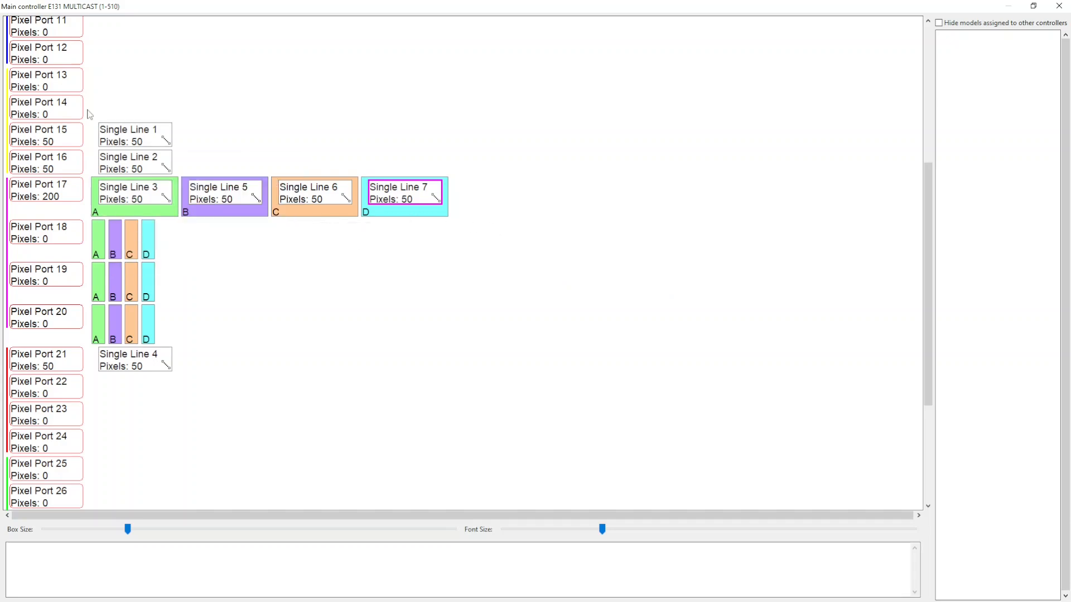
pyautogui.moveTo(113, 130); pyautogui.dragTo(446, 195)
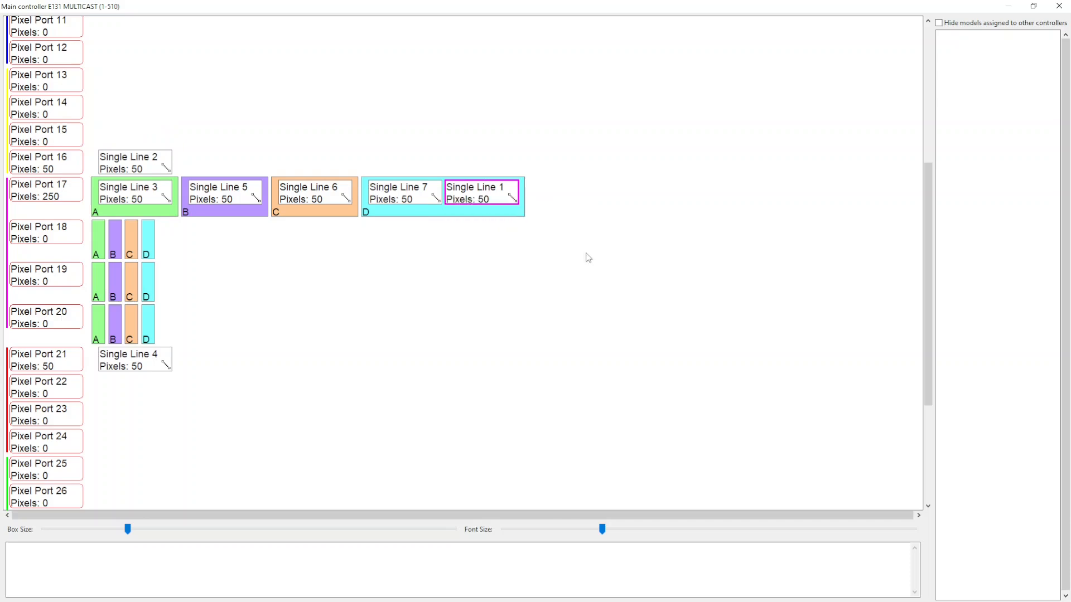
# Set the Smart Remote of Single Line 1 on Pixel Port 17 to E.
pyautogui.rightClick(469, 186)
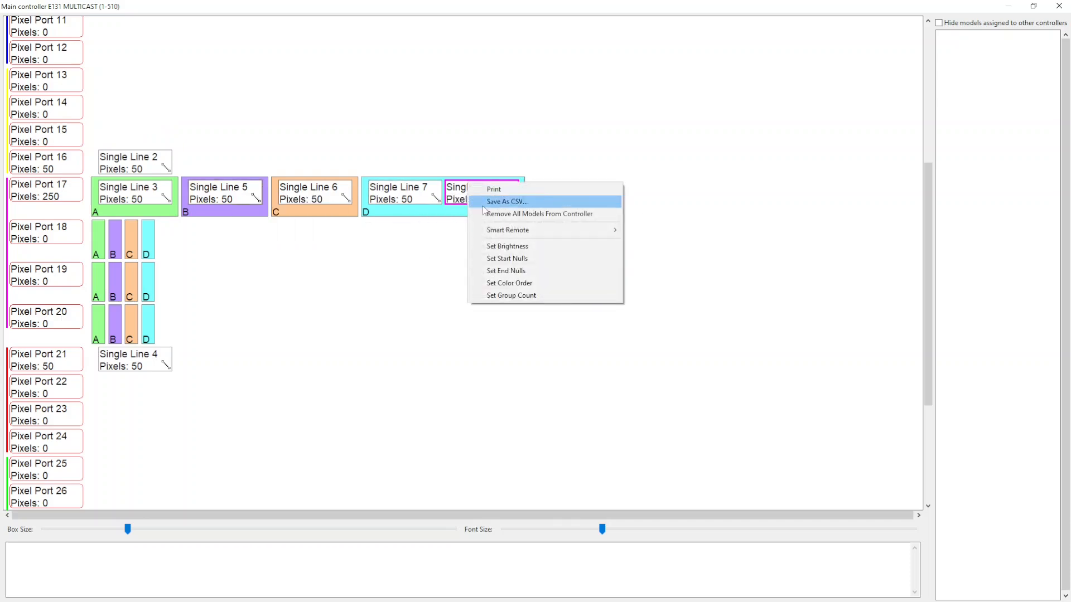
pyautogui.moveTo(497, 231)
pyautogui.click(656, 293)
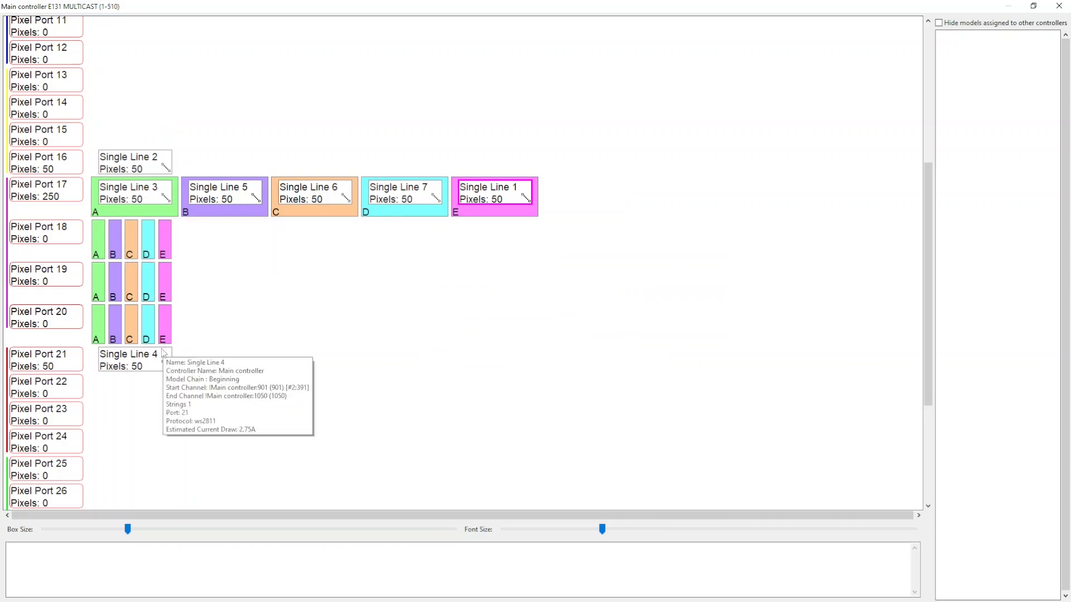
# Move Single Line 2 from Pixel Port 16 behind Single Line 1 on Pixel Port 17 and set its Smart Remote to F.
pyautogui.moveTo(108, 157); pyautogui.dragTo(533, 208)
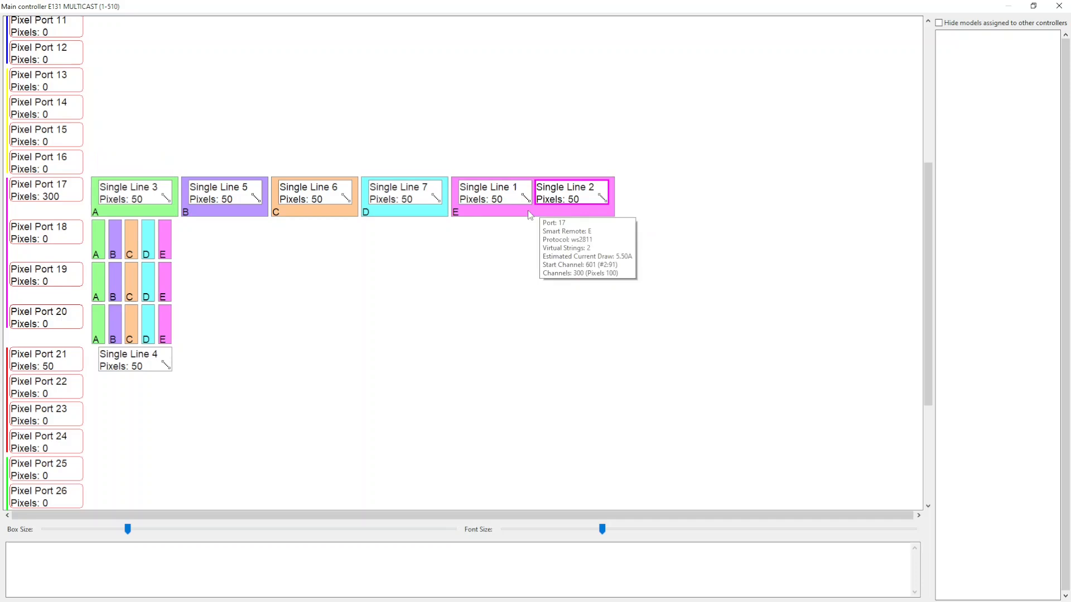
pyautogui.rightClick(577, 199)
pyautogui.moveTo(607, 249)
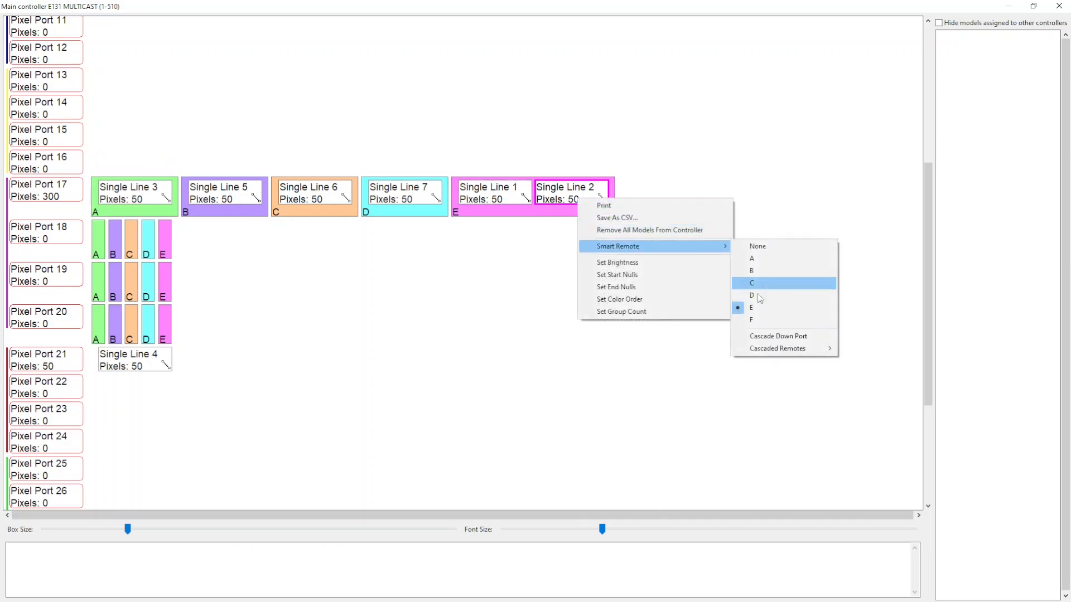
pyautogui.click(759, 322)
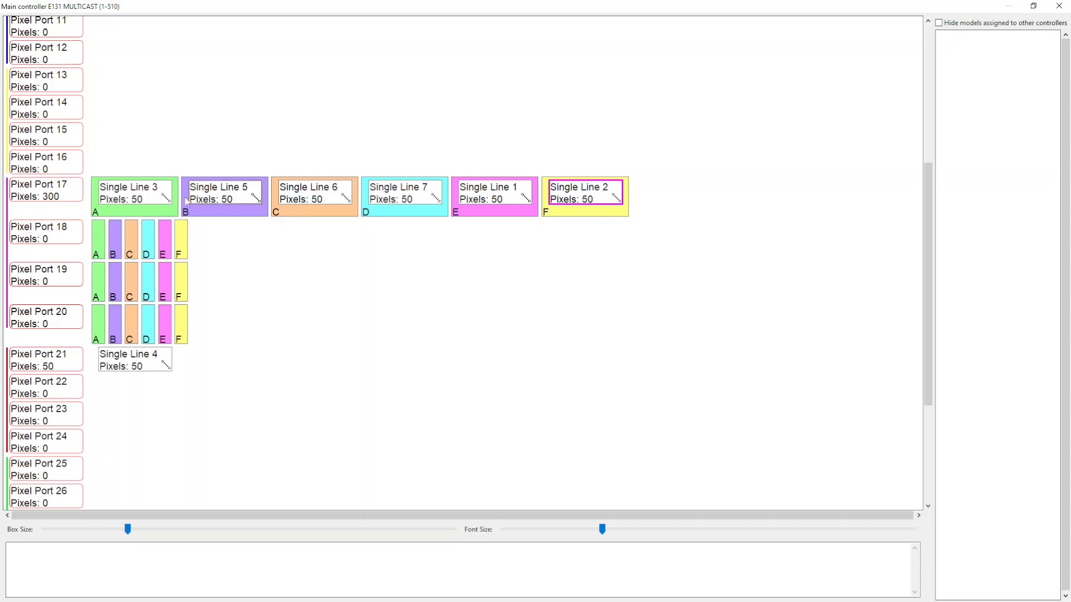
# Review the pixel details of Pixel Port 17 and set Single Line 2's Smart Remote to None.
pyautogui.moveTo(75, 199)
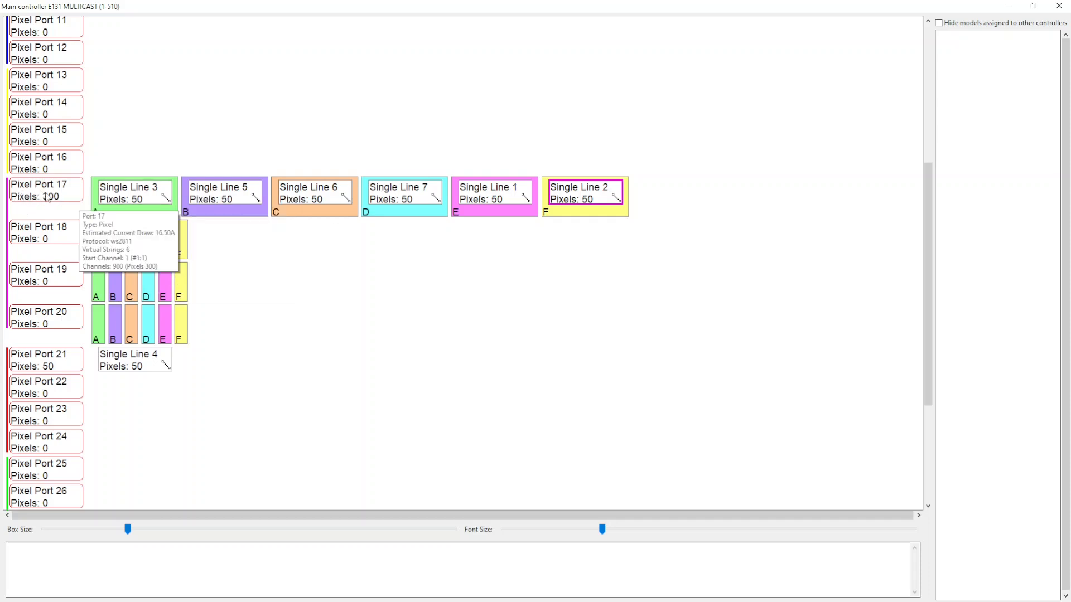
pyautogui.moveTo(110, 197)
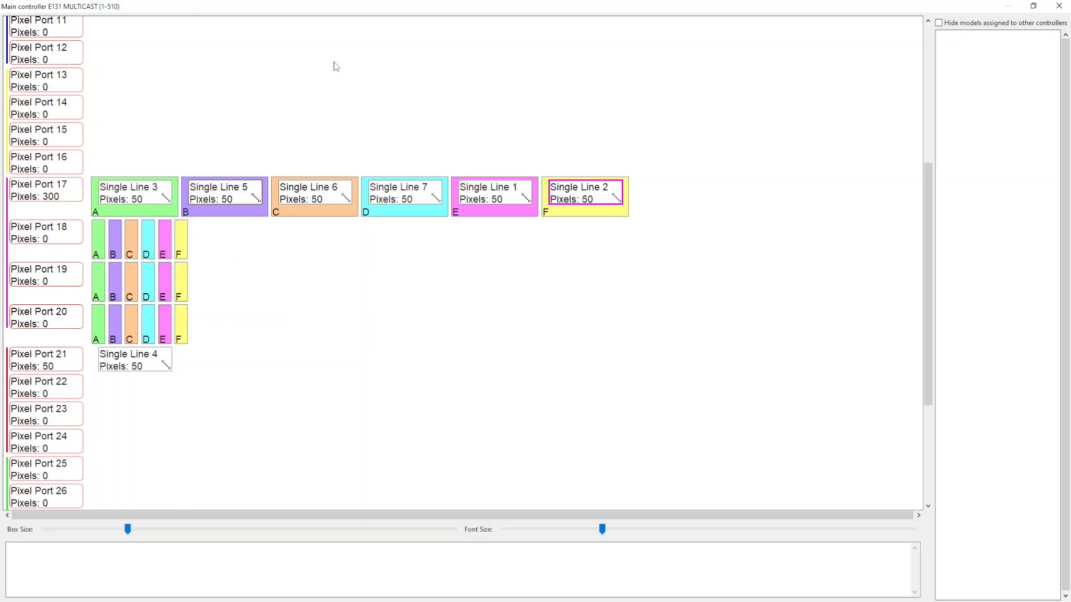
pyautogui.moveTo(58, 199)
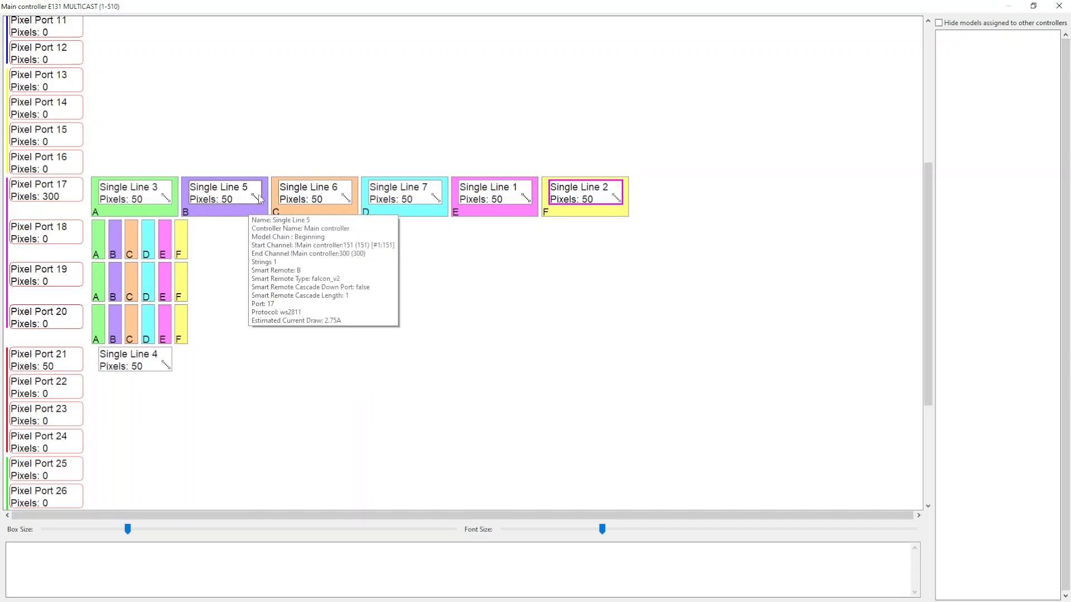
pyautogui.moveTo(218, 204)
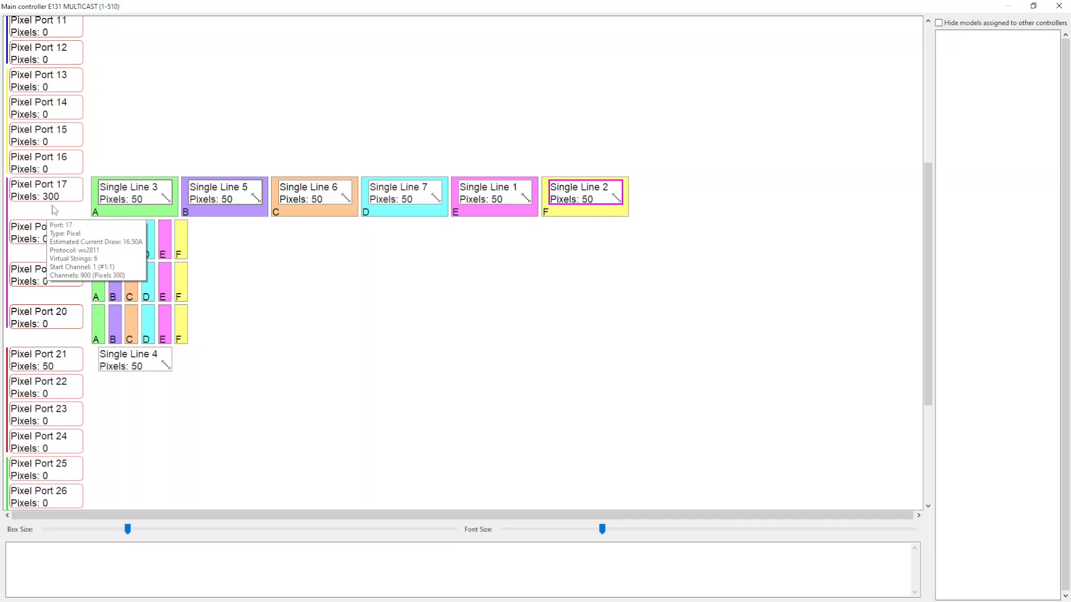
pyautogui.moveTo(585, 200)
pyautogui.mouseDown()
pyautogui.moveTo(953, 68)
pyautogui.moveTo(600, 187)
pyautogui.moveTo(580, 179)
pyautogui.mouseUp()
pyautogui.rightClick(581, 179)
pyautogui.moveTo(630, 223)
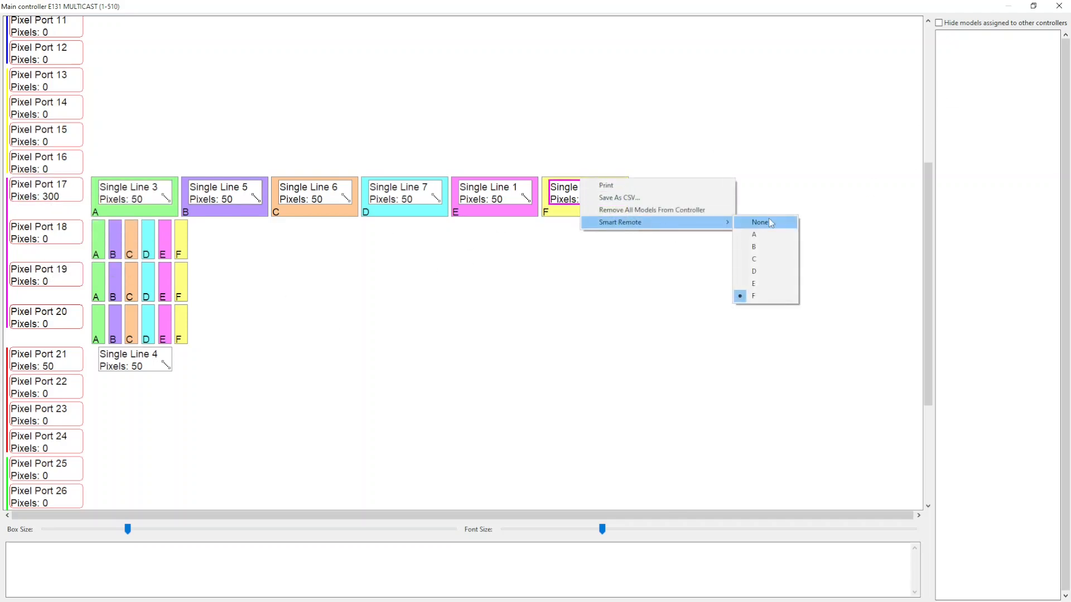
pyautogui.click(769, 223)
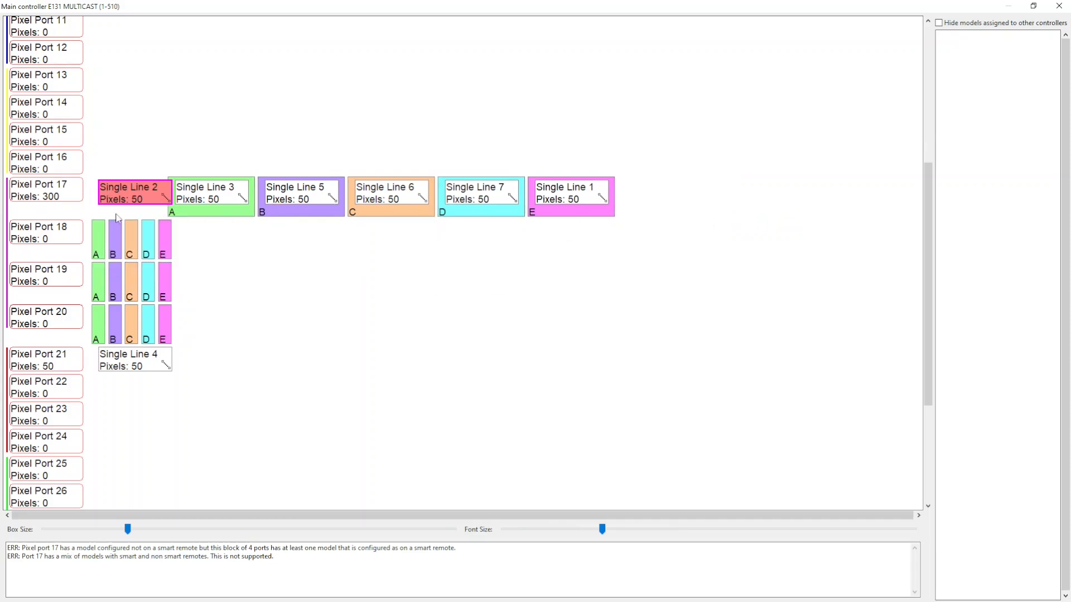
# Remove Single Line 2 from Pixel Port 17 by returning it to the list of unassigned models.
pyautogui.moveTo(109, 204)
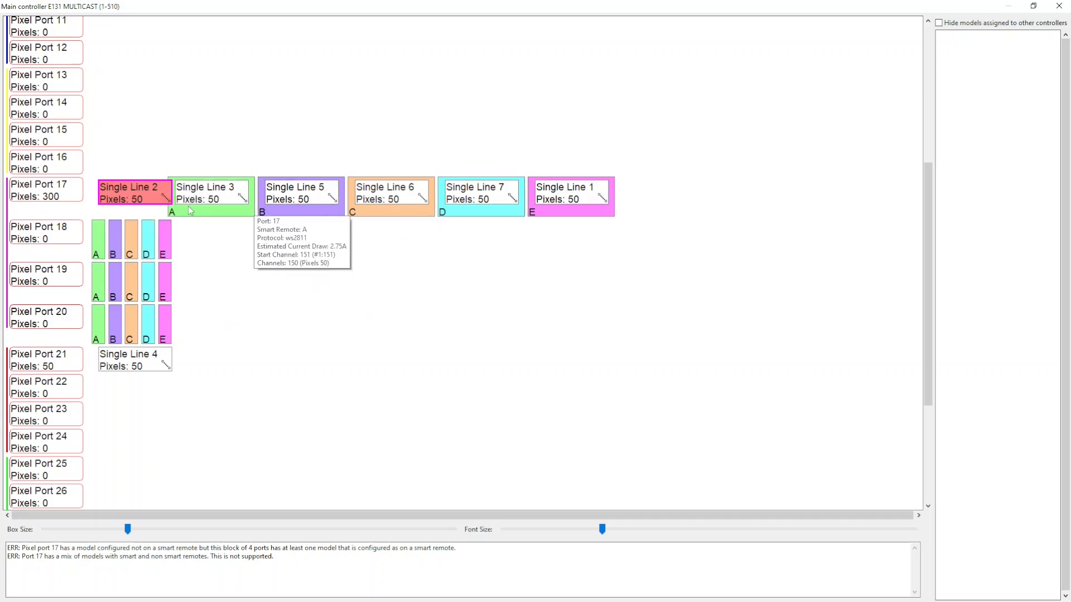
pyautogui.rightClick(127, 194)
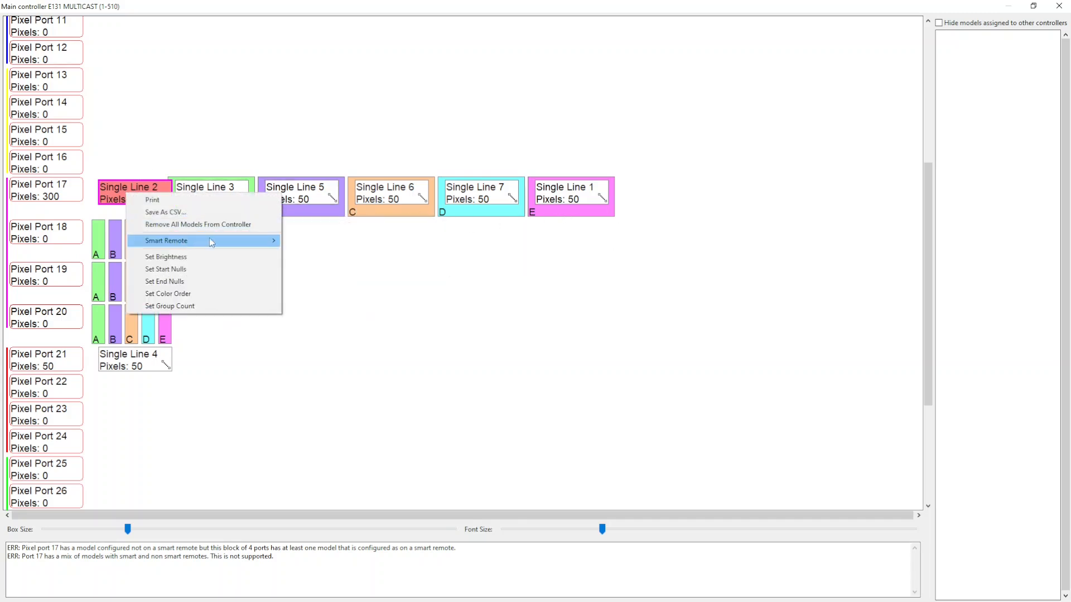
pyautogui.moveTo(212, 241)
pyautogui.click(338, 237)
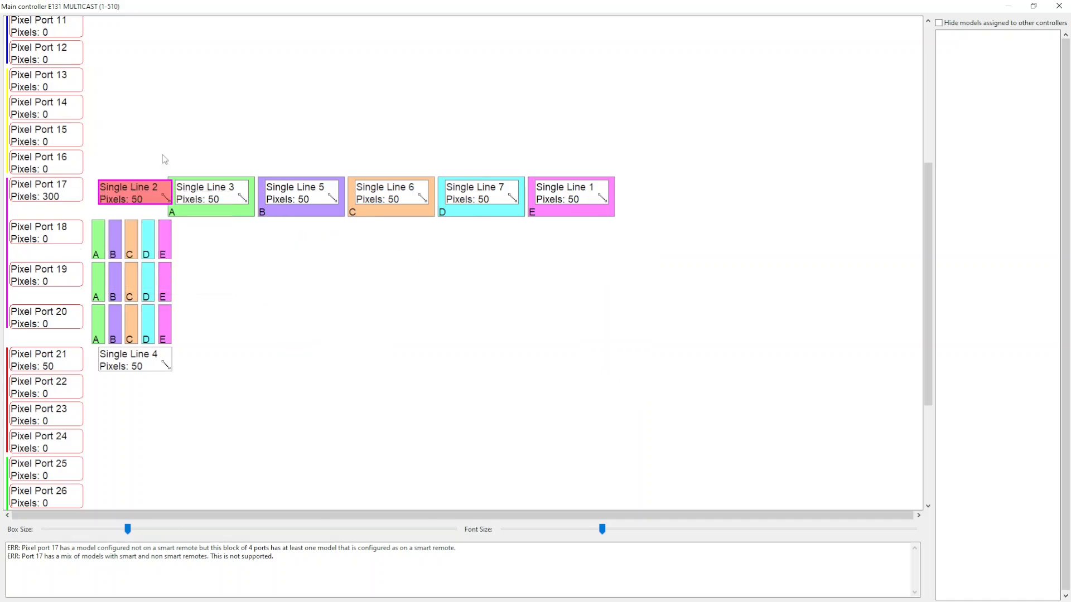
pyautogui.moveTo(168, 187)
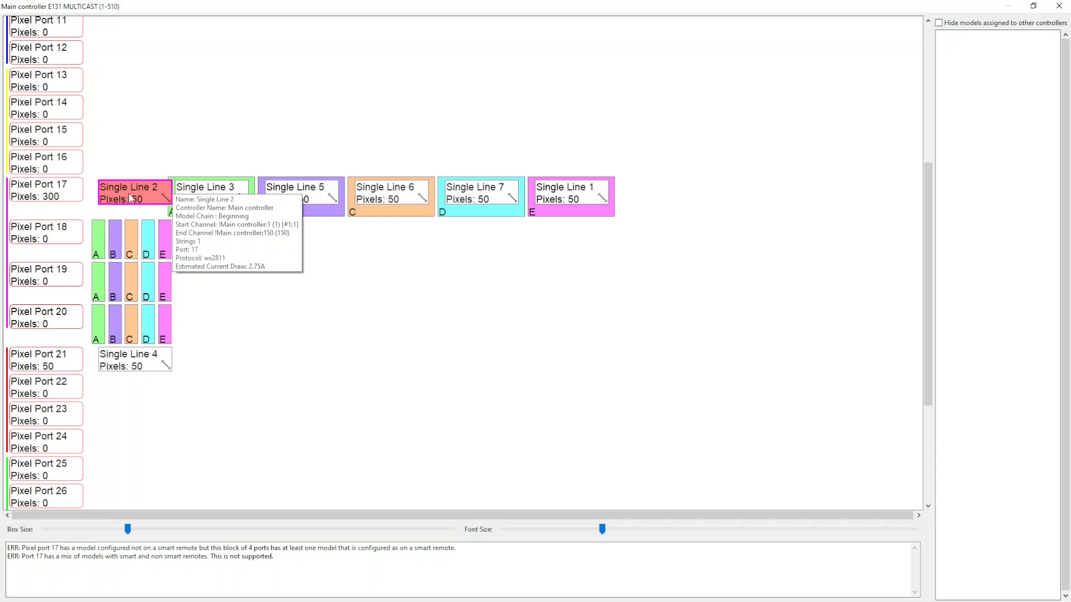
pyautogui.moveTo(130, 199); pyautogui.dragTo(973, 49)
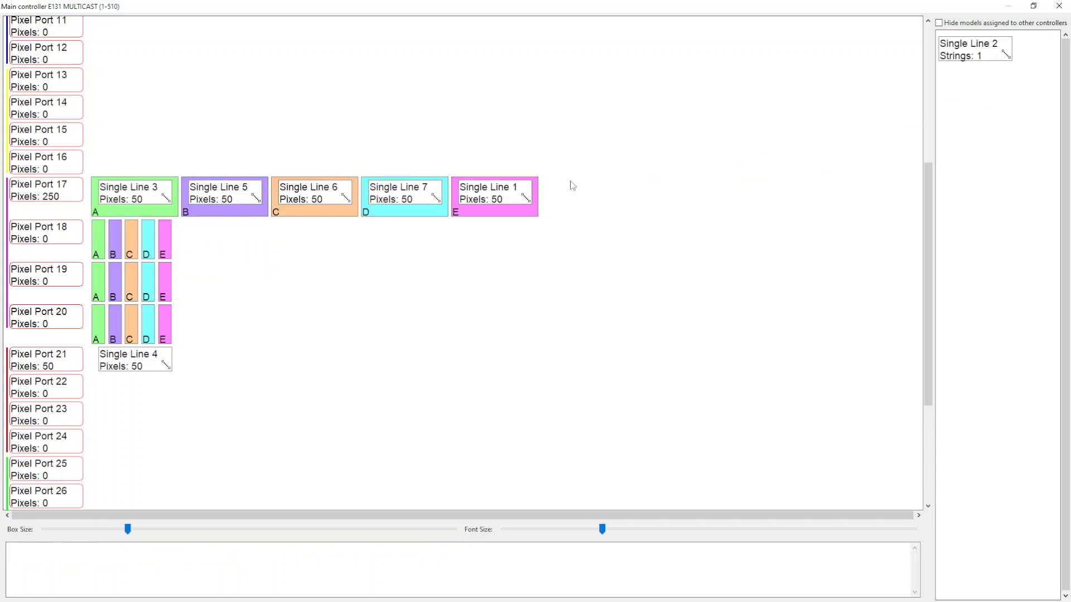
# Set the Smart Remote of Single Line 1 on Pixel Port 17 to None.
pyautogui.rightClick(504, 193)
pyautogui.moveTo(545, 234)
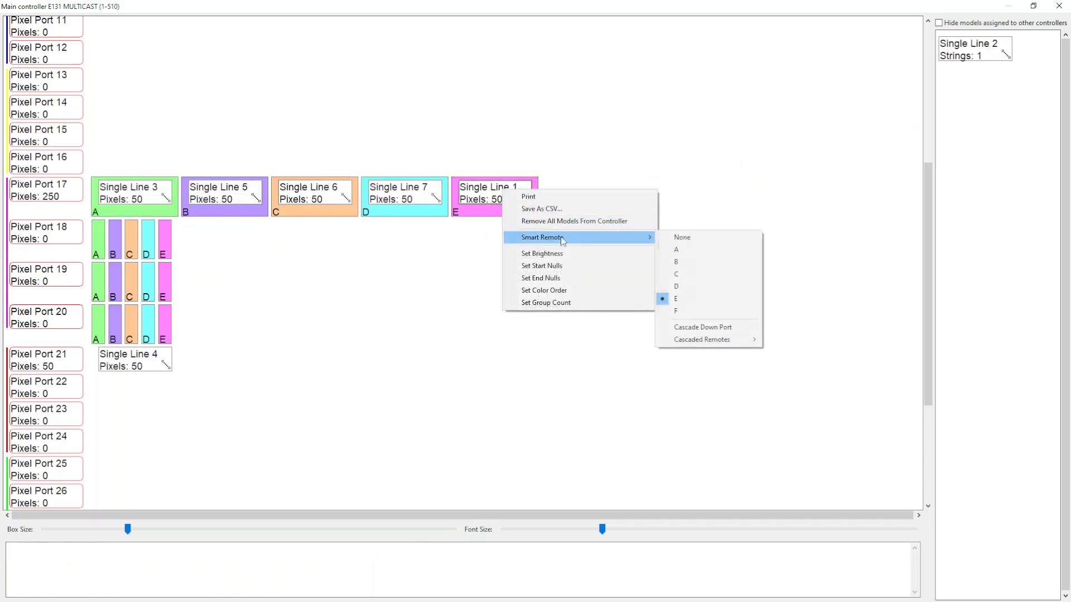
pyautogui.click(676, 235)
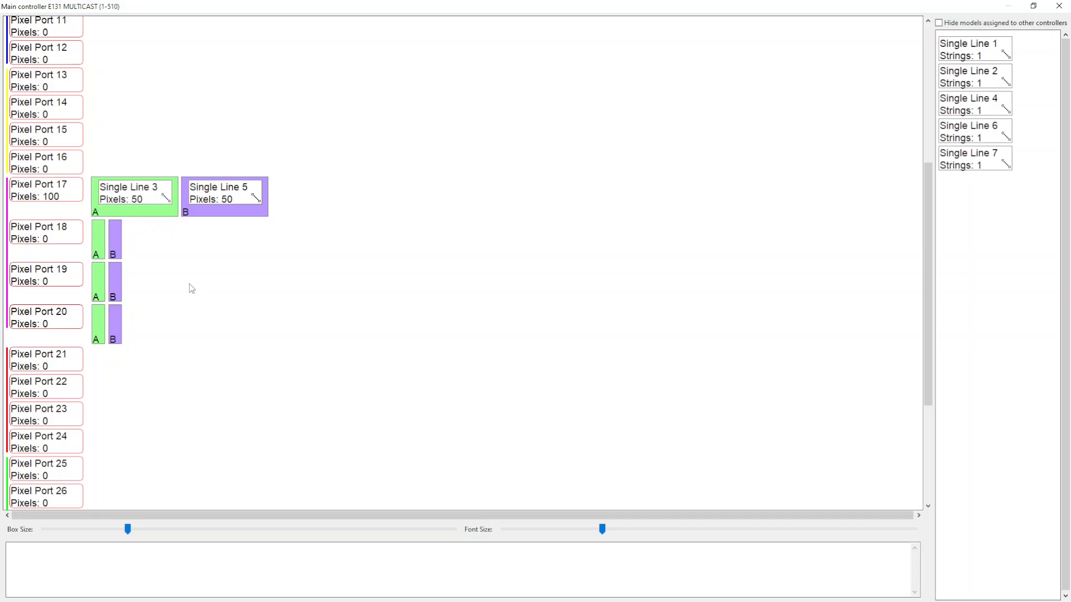
# Return Single Line 5 and Single Line 3 to the unassigned models and assign Single Line 1 to Pixel Port 17.
pyautogui.moveTo(217, 201); pyautogui.dragTo(1001, 255)
pyautogui.moveTo(149, 195); pyautogui.dragTo(979, 266)
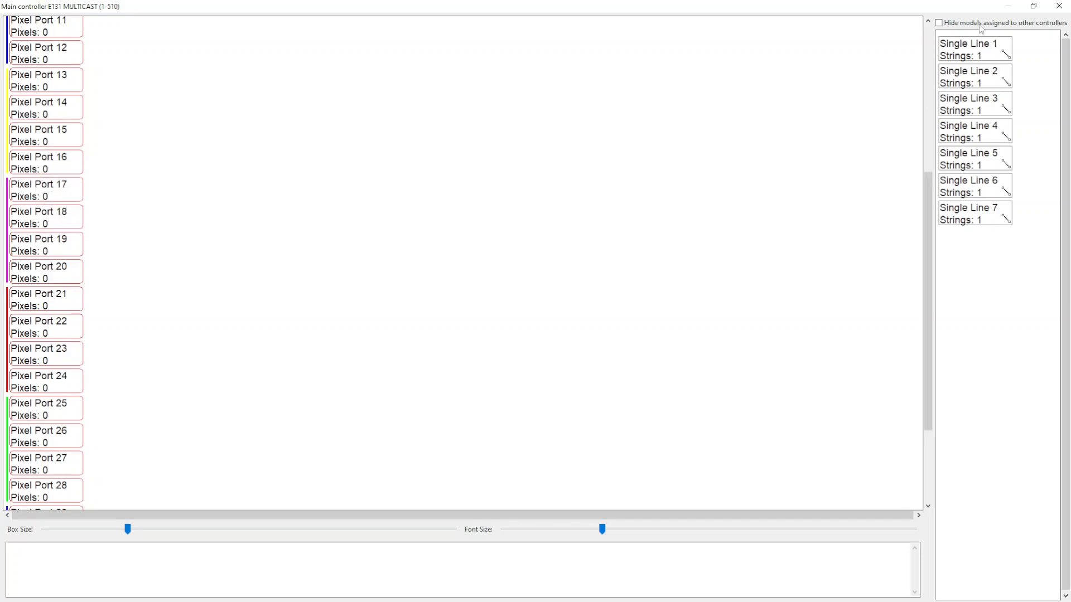
pyautogui.moveTo(973, 49); pyautogui.dragTo(84, 190)
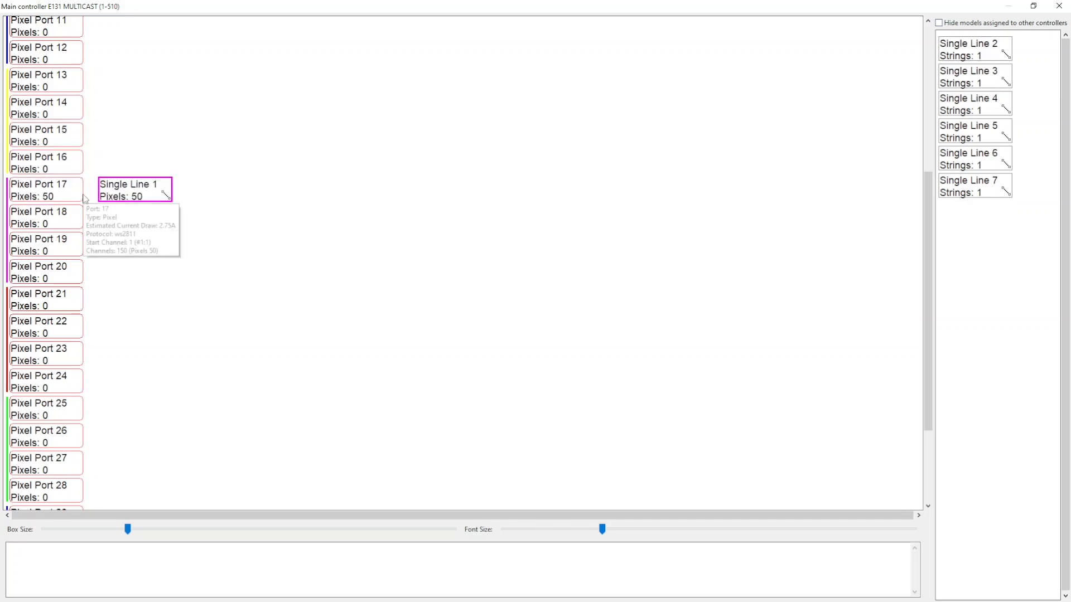
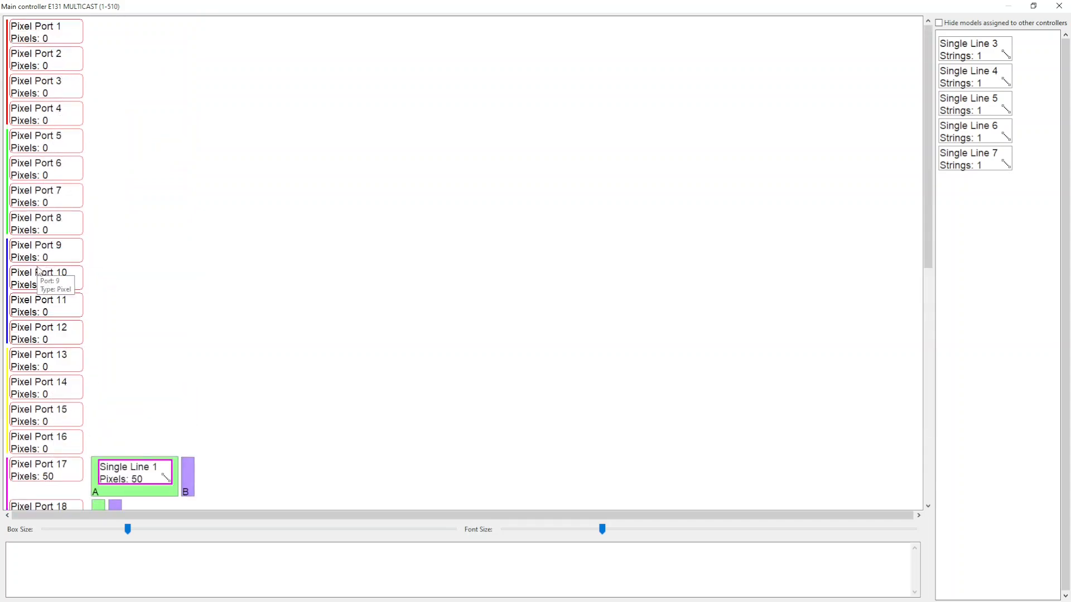
# Close the port visualiser and change the Main controller's model to F16V5.
pyautogui.click(1058, 6)
pyautogui.click(170, 155)
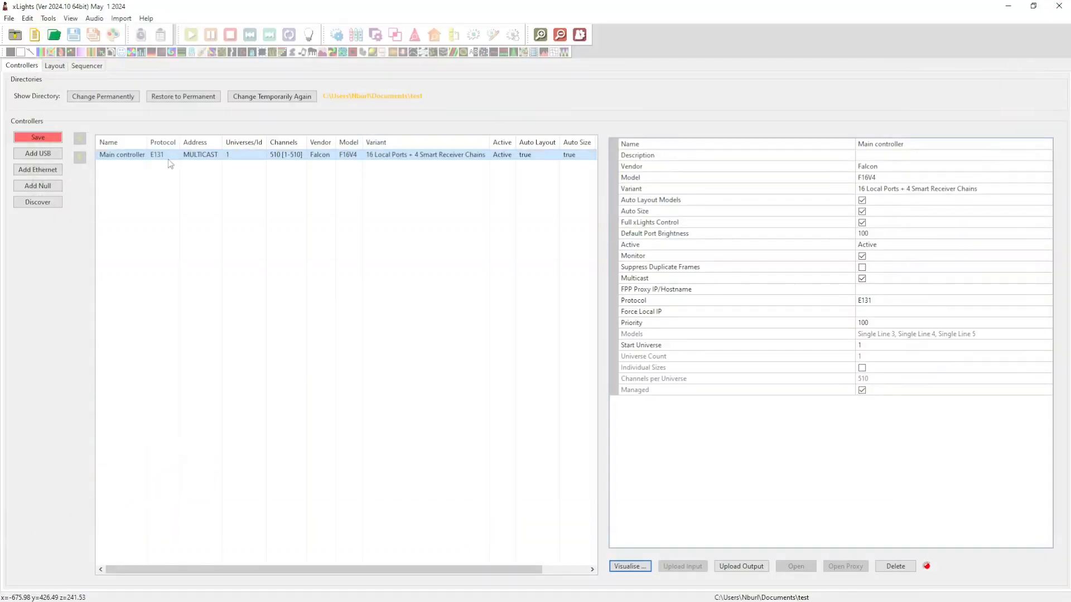
pyautogui.click(857, 177)
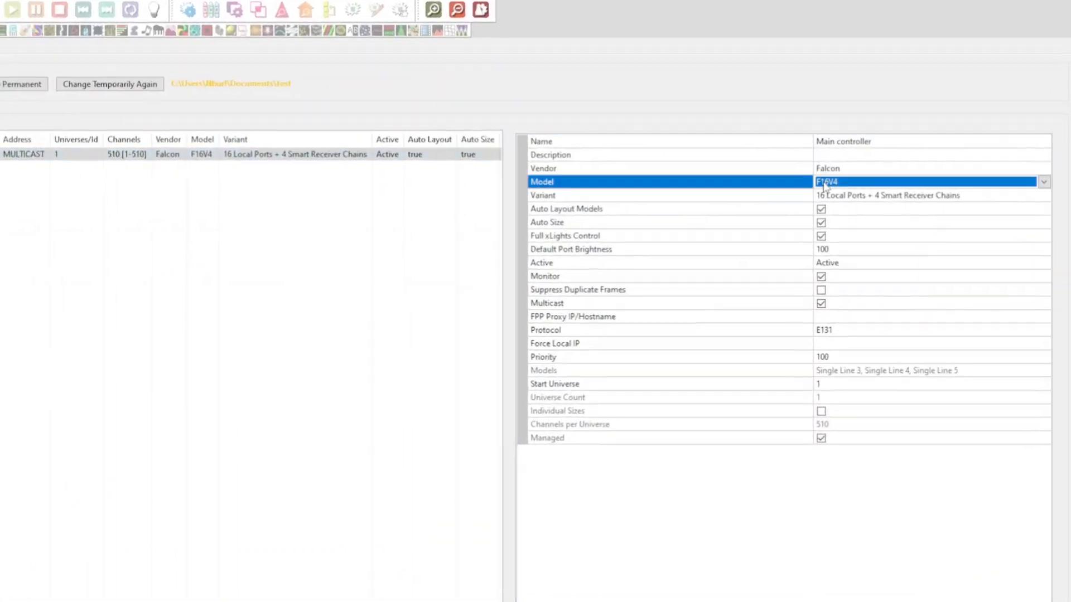
pyautogui.click(861, 177)
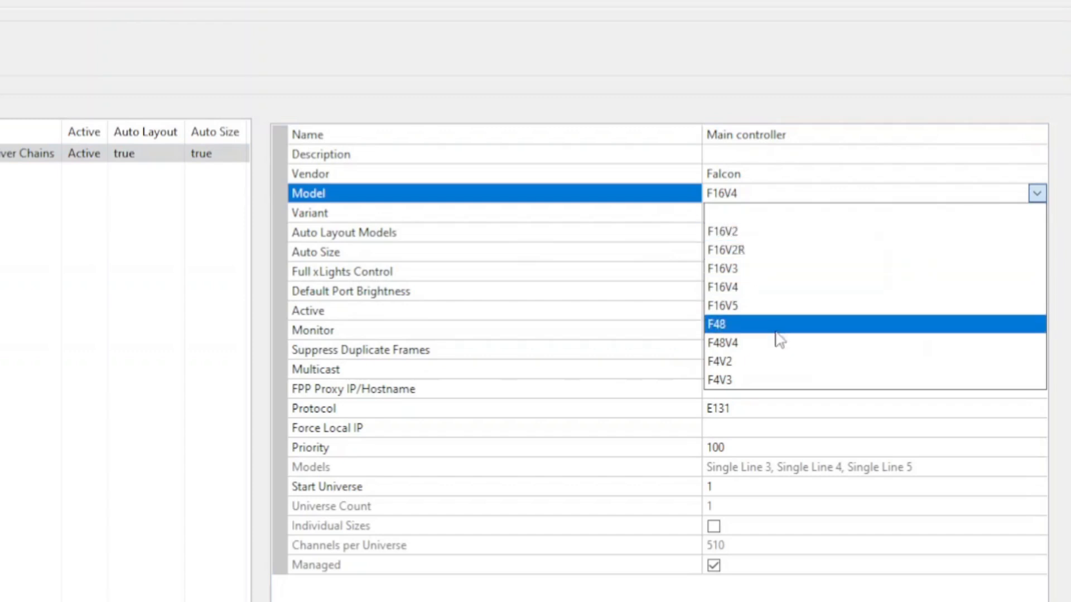
pyautogui.click(774, 307)
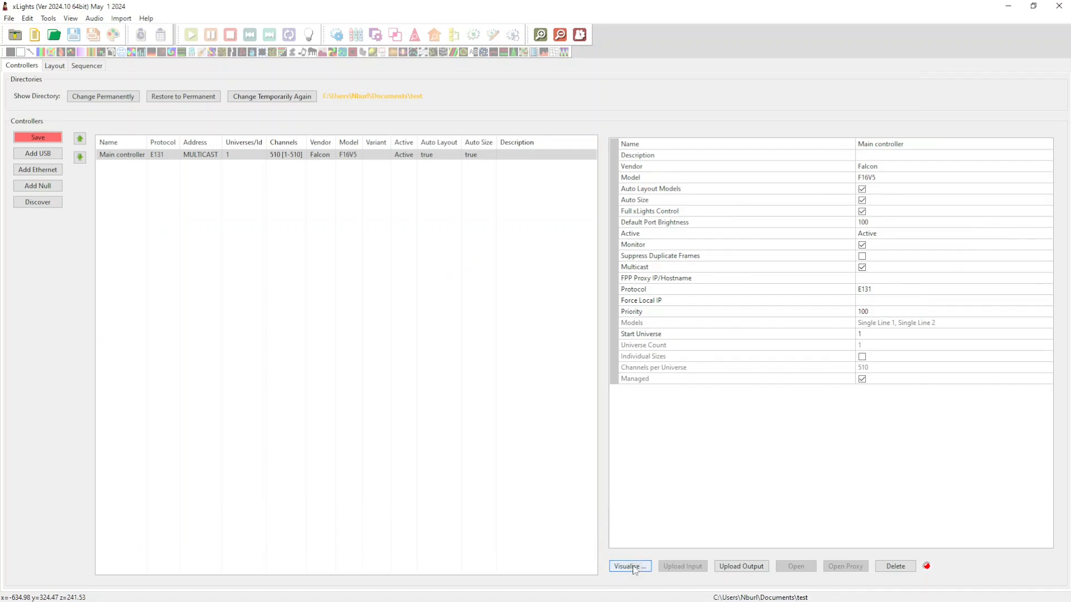
# Open the visualiser for the F16V5 controller and examine its available pixel and serial ports.
pyautogui.click(641, 565)
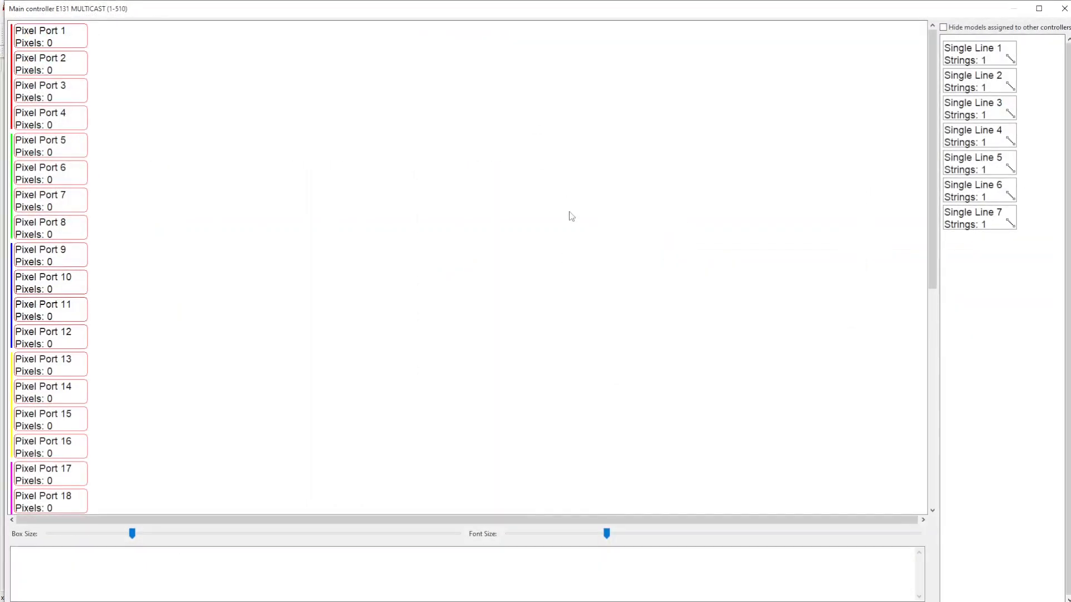
pyautogui.scroll(-5, 558, 303)
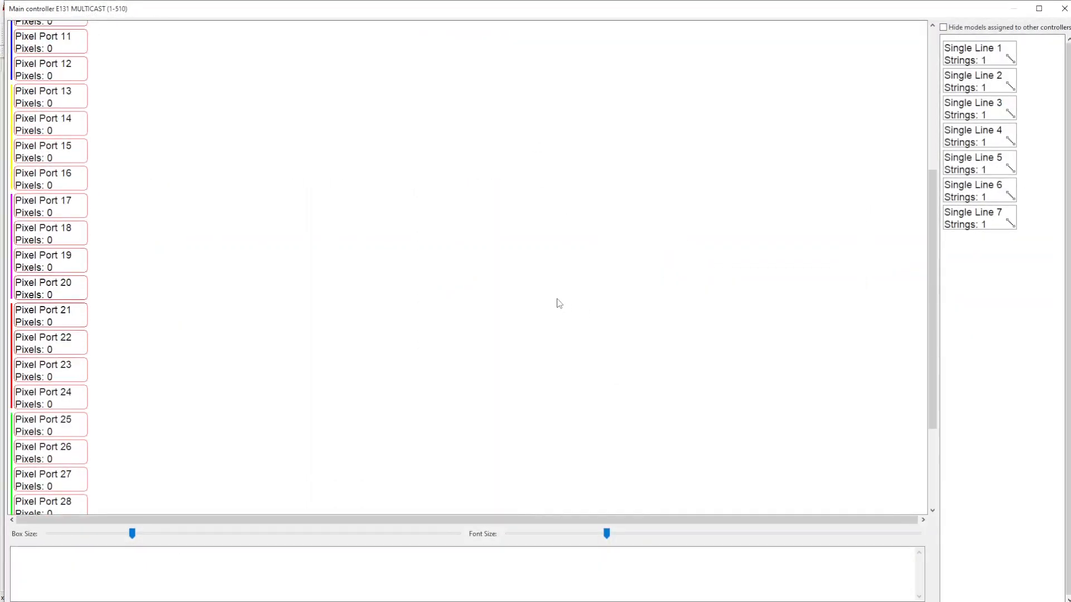
pyautogui.scroll(1, 557, 304)
pyautogui.scroll(-4, 561, 300)
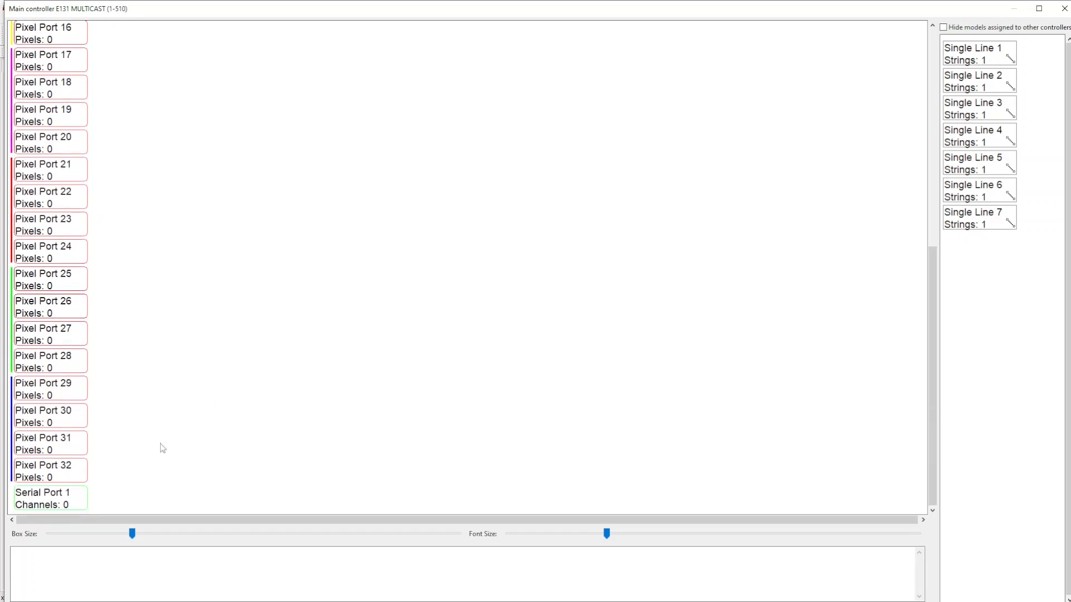
pyautogui.scroll(5, 160, 444)
pyautogui.scroll(2, 199, 360)
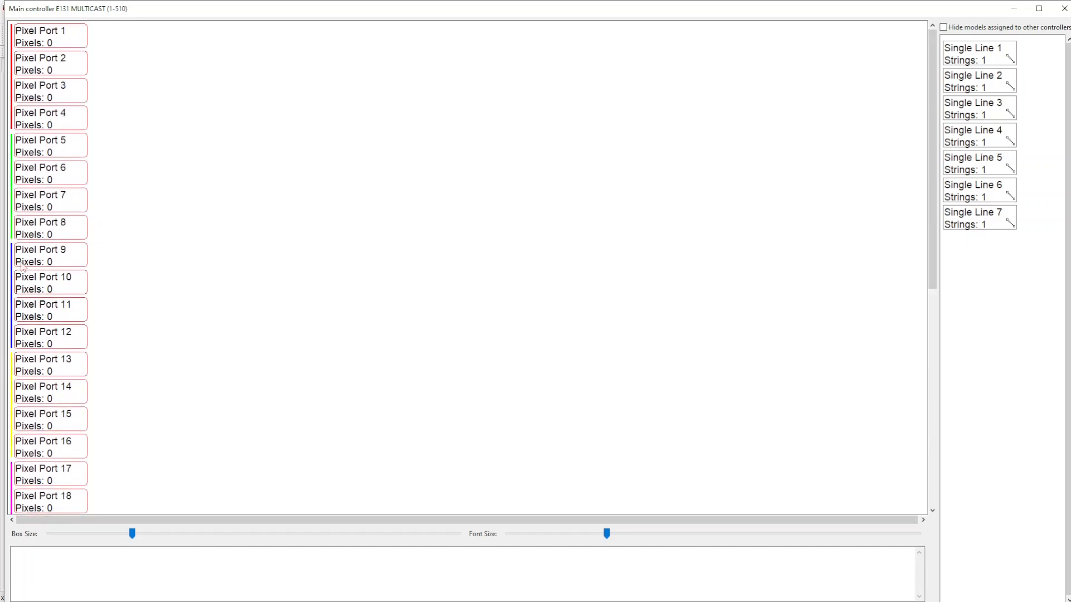
pyautogui.scroll(-2, 260, 239)
pyautogui.scroll(1, 256, 251)
pyautogui.scroll(-4, 256, 257)
pyautogui.scroll(1, 245, 270)
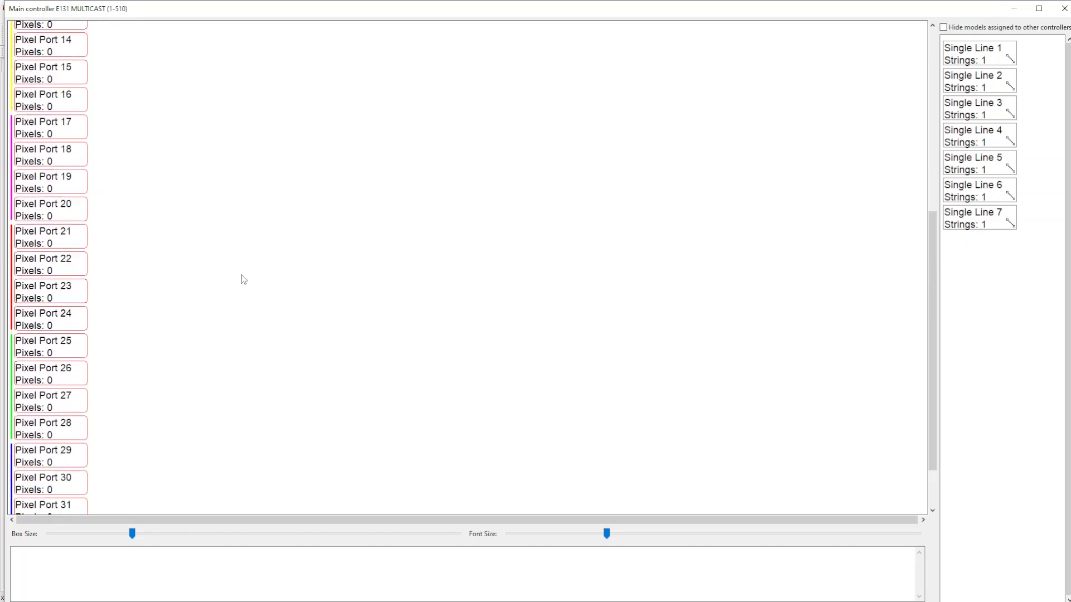
pyautogui.scroll(6, 686, 201)
pyautogui.scroll(-2, 697, 204)
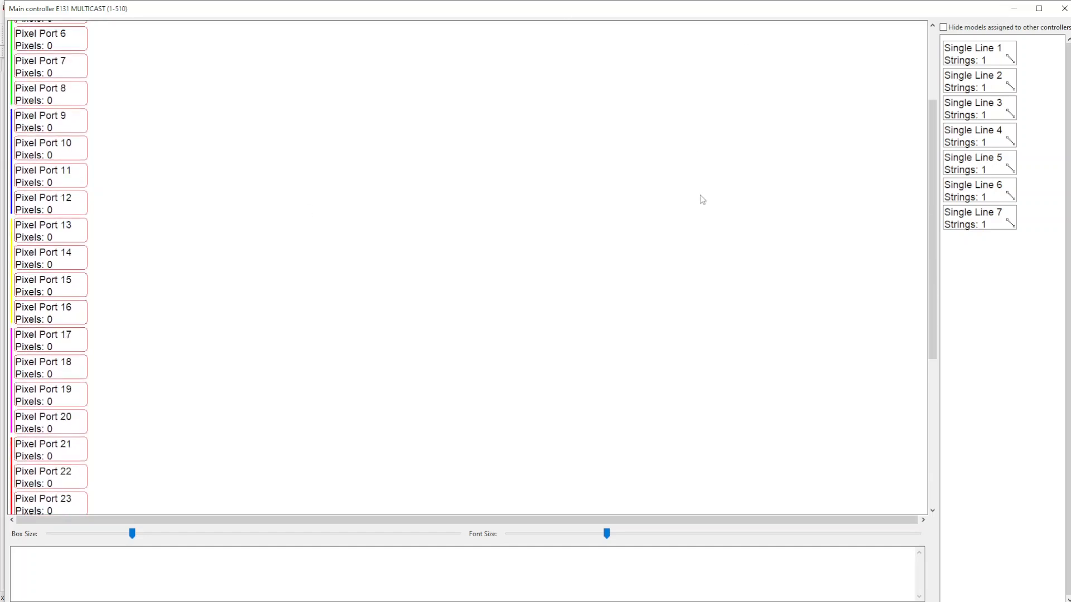
pyautogui.moveTo(976, 61)
pyautogui.scroll(2, 550, 67)
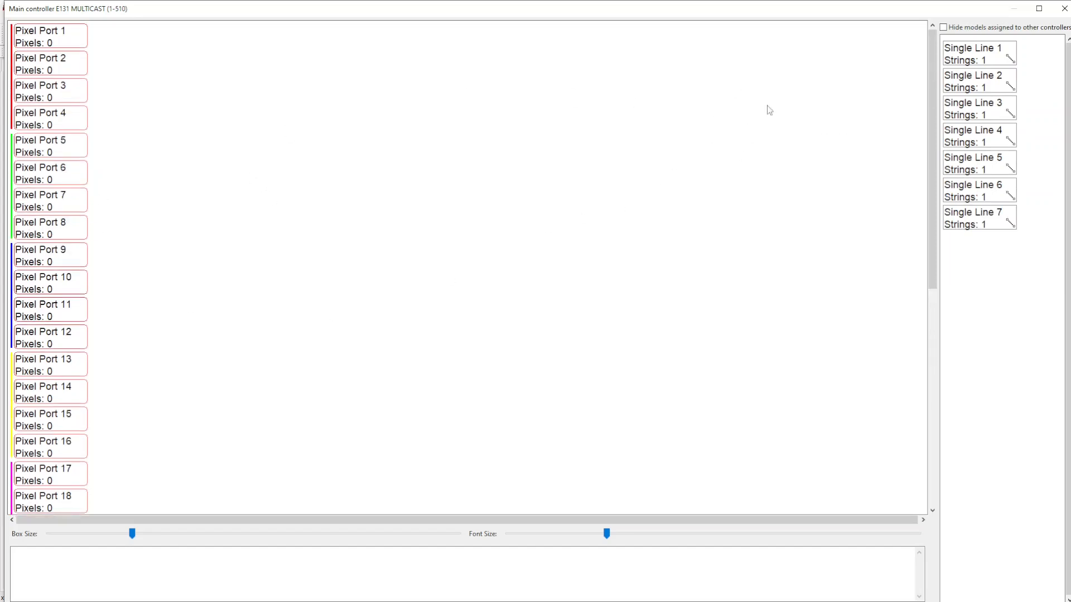
# Assign Single Line 4 to Pixel Port 5 and set its Smart Remote to C.
pyautogui.moveTo(973, 124)
pyautogui.moveTo(970, 138); pyautogui.dragTo(105, 147)
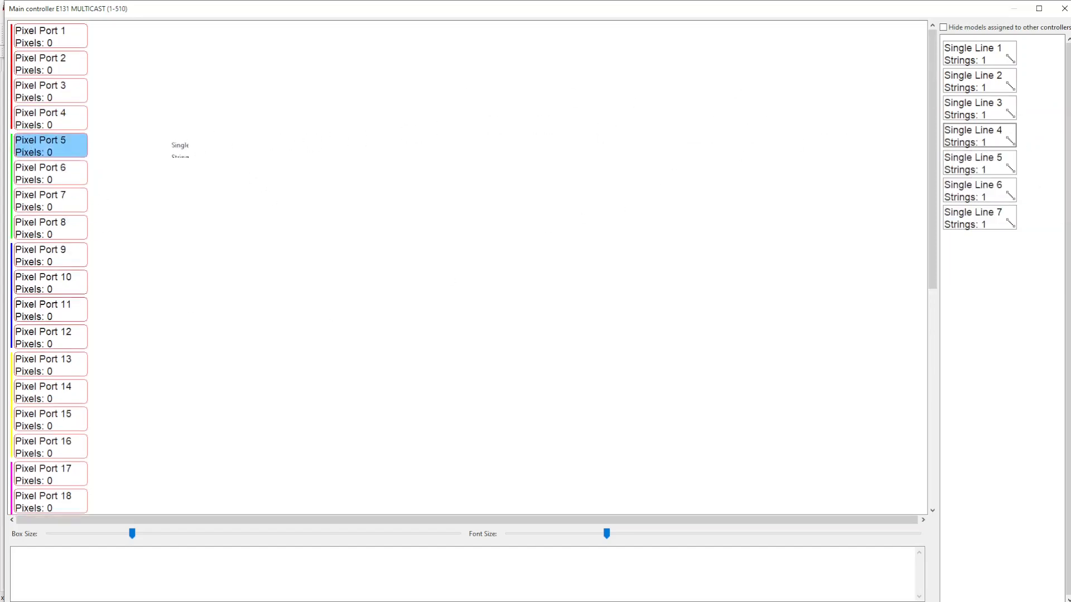
pyautogui.moveTo(171, 215); pyautogui.dragTo(170, 213)
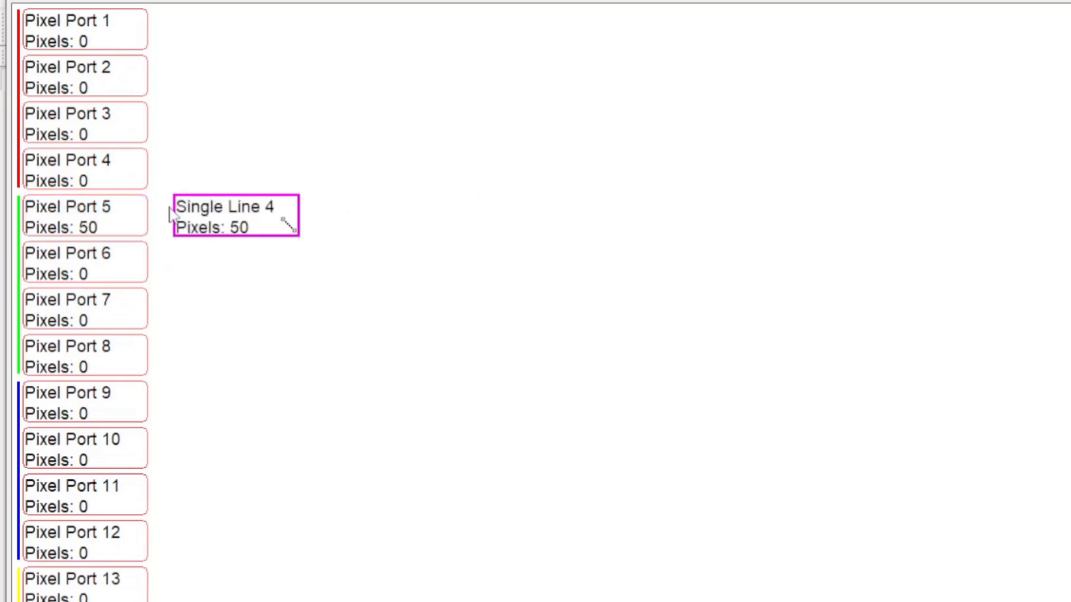
pyautogui.rightClick(243, 224)
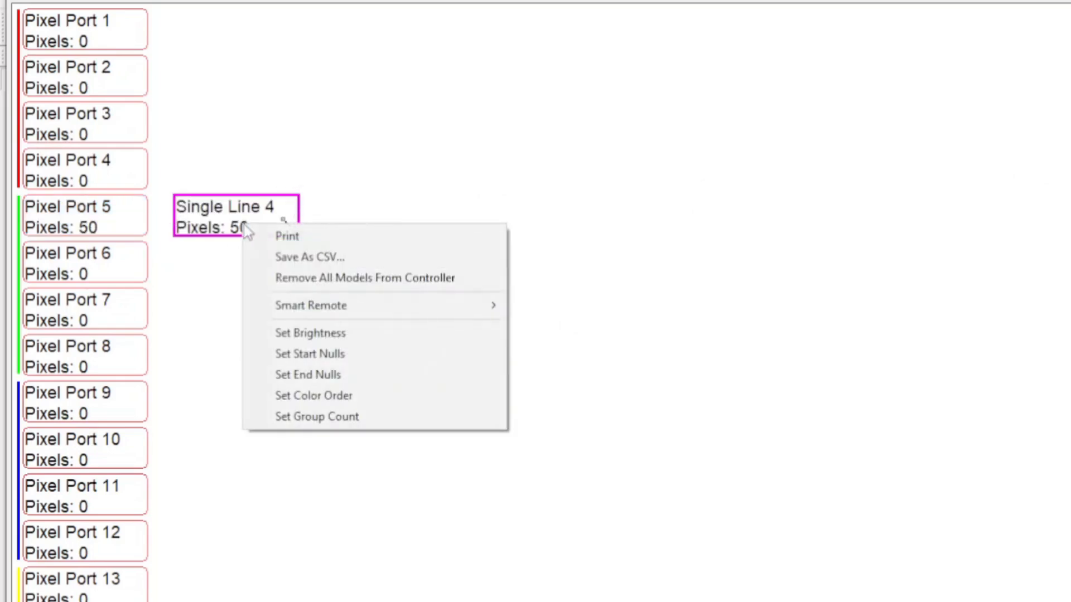
pyautogui.moveTo(306, 311)
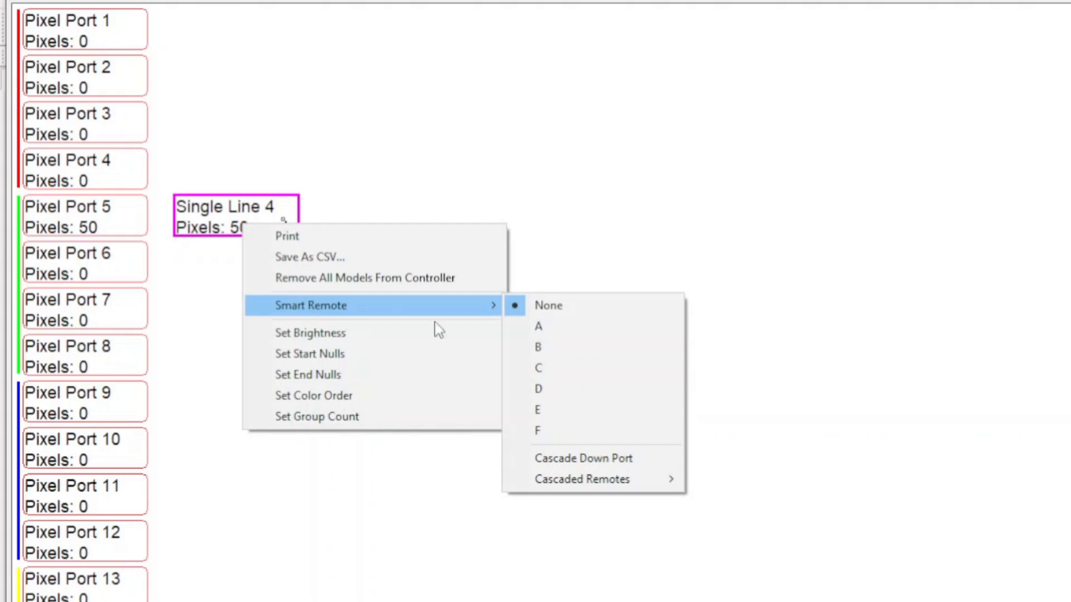
pyautogui.click(539, 369)
pyautogui.moveTo(291, 245)
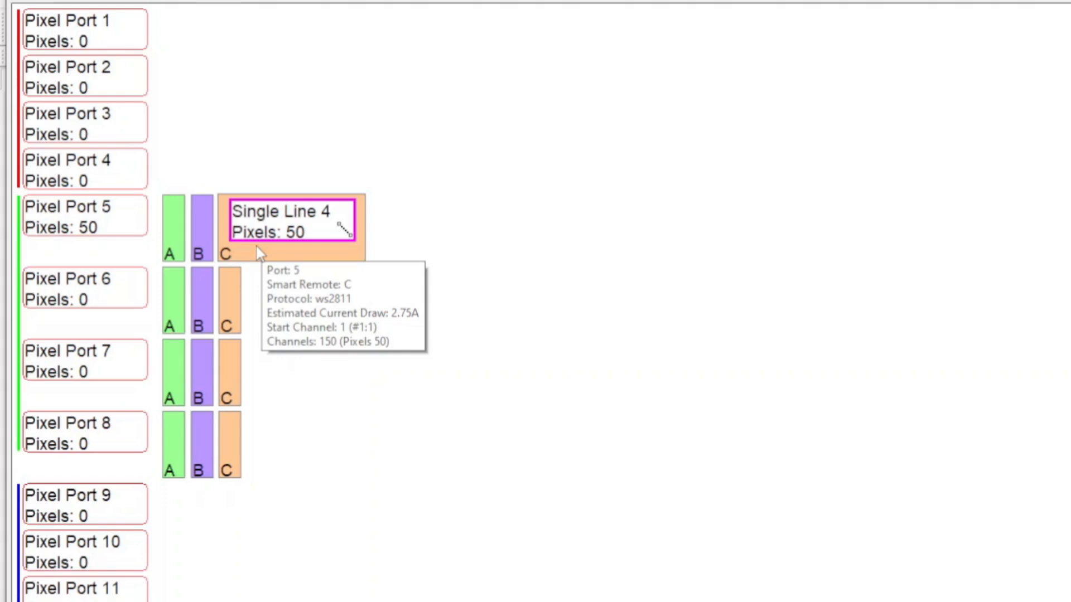
# Set the Smart Remote of Single Line 4 on Pixel Port 5 to None.
pyautogui.rightClick(248, 223)
pyautogui.moveTo(466, 306)
pyautogui.click(552, 306)
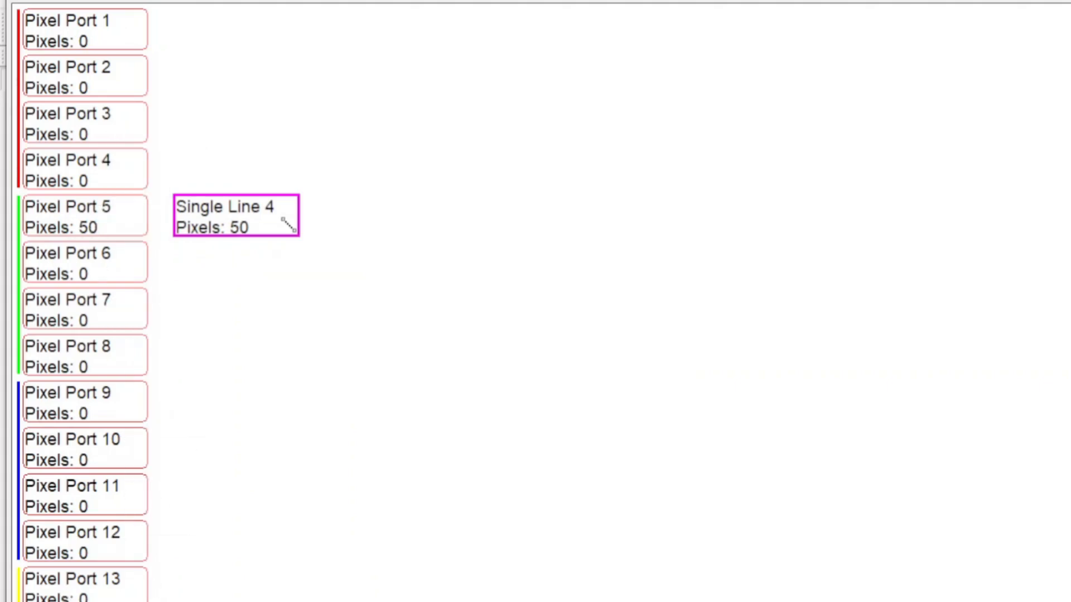
# Move Single Line 4 to Pixel Port 18 and check its available Smart Remote options.
pyautogui.moveTo(236, 232); pyautogui.dragTo(230, 601)
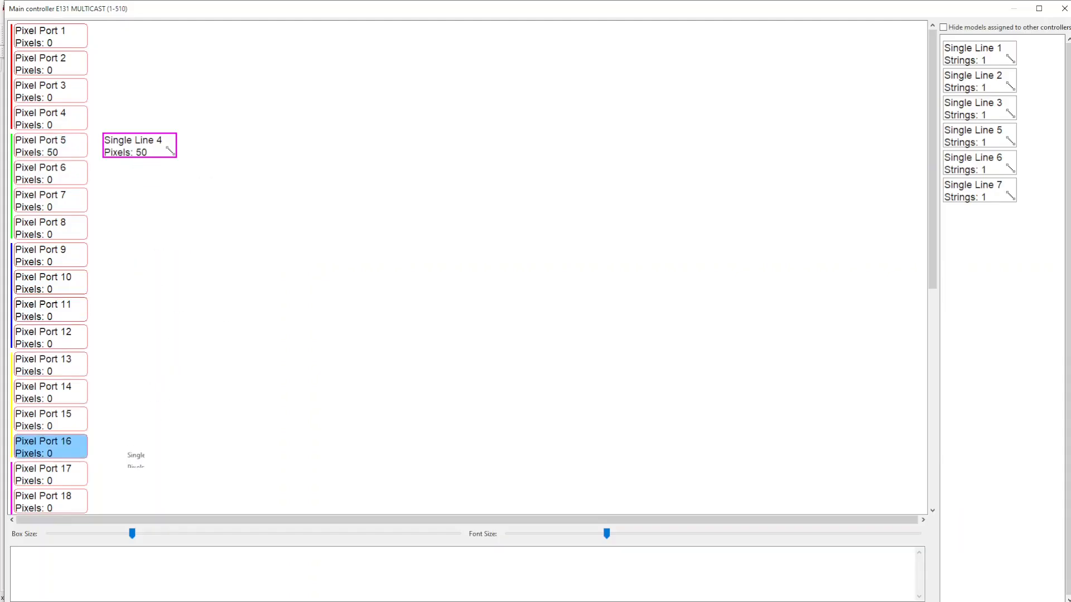
pyautogui.moveTo(134, 461); pyautogui.dragTo(126, 502)
pyautogui.scroll(-5, 98, 352)
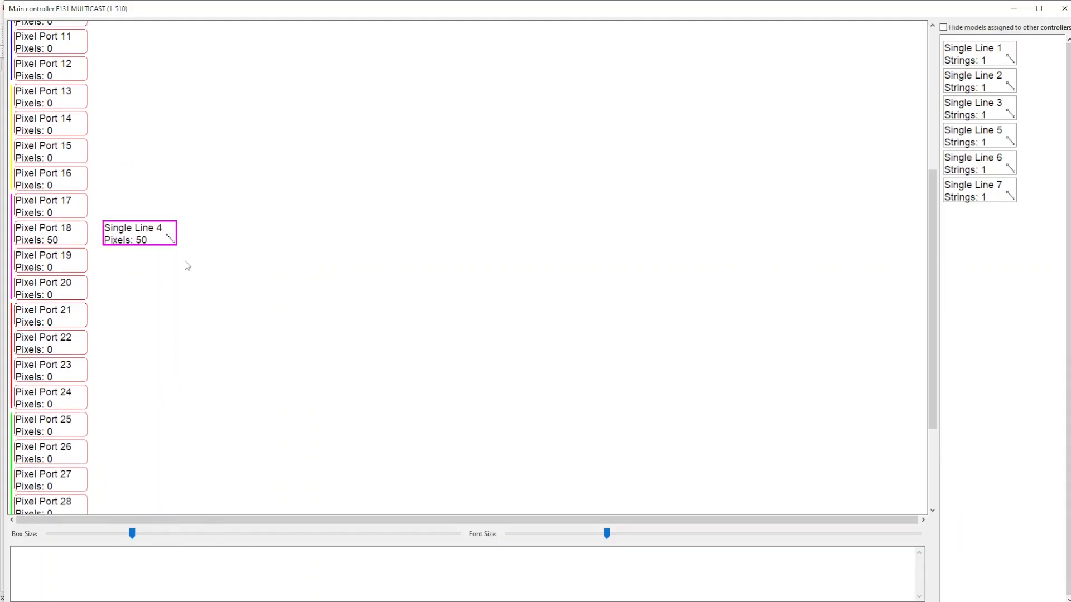
pyautogui.moveTo(161, 242)
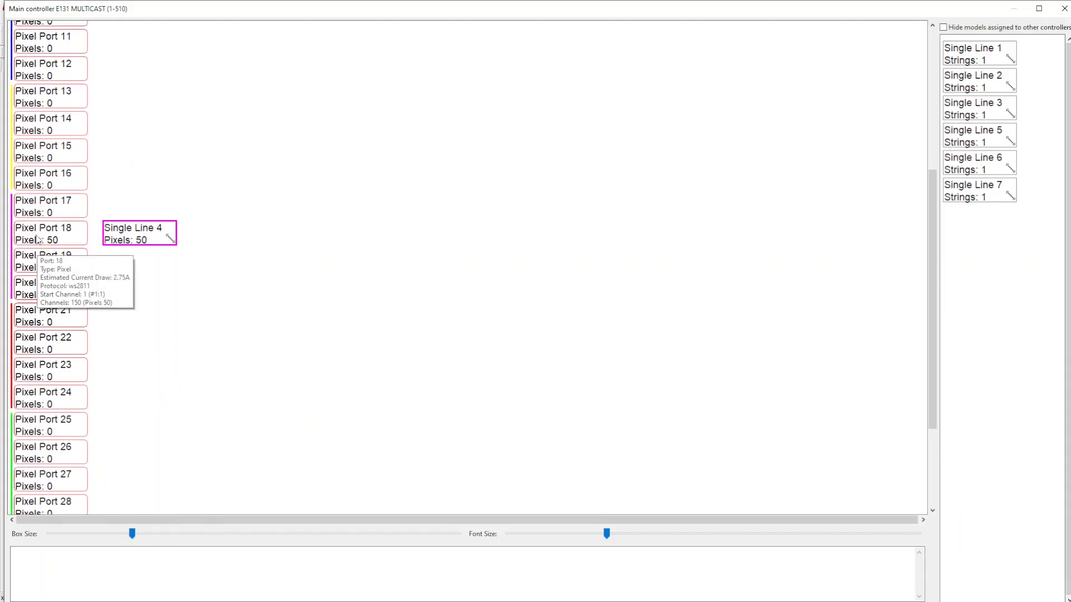
pyautogui.rightClick(141, 227)
pyautogui.moveTo(187, 272)
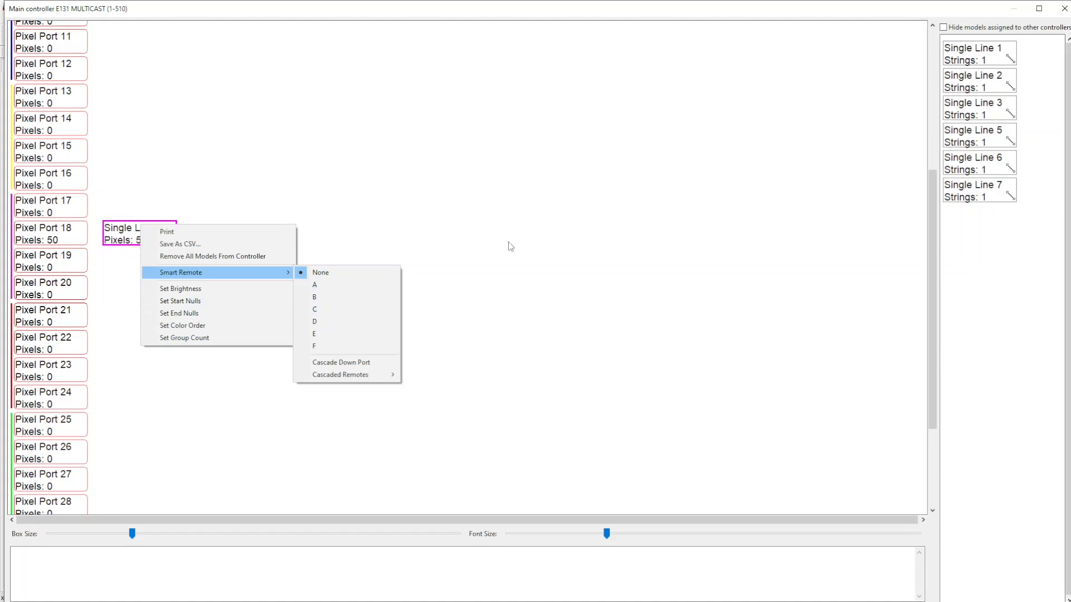
pyautogui.click(452, 195)
# Return Single Line 4 from Pixel Port 18 to the unassigned models and review the emptied ports.
pyautogui.scroll(3, 225, 311)
pyautogui.scroll(-2, 225, 312)
pyautogui.moveTo(149, 294); pyautogui.dragTo(981, 217)
pyautogui.scroll(-3, 268, 240)
pyautogui.scroll(5, 256, 252)
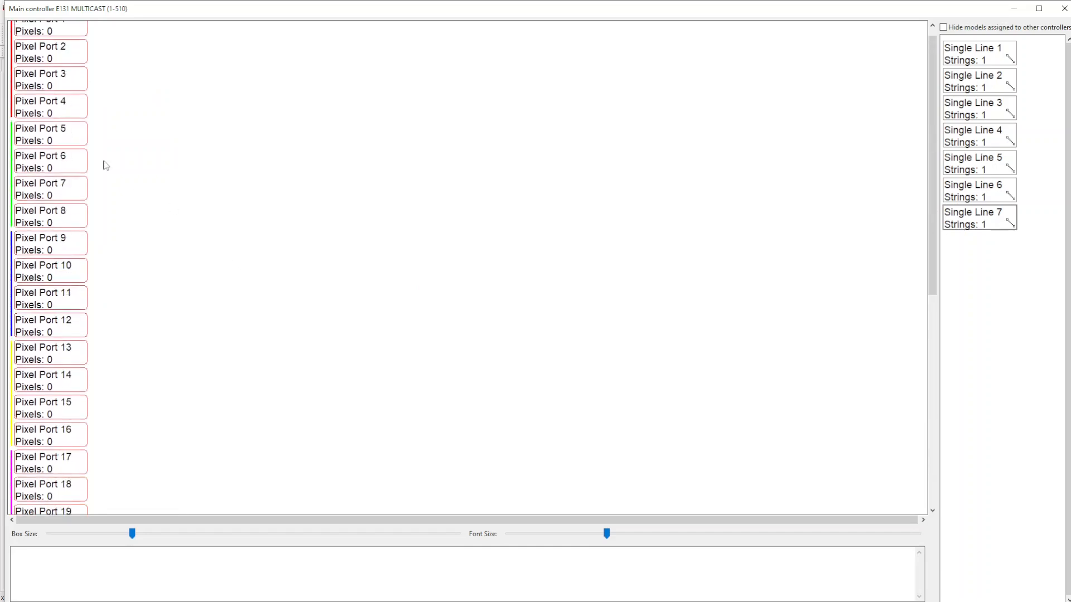
pyautogui.scroll(-3, 306, 232)
pyautogui.scroll(-3, 290, 240)
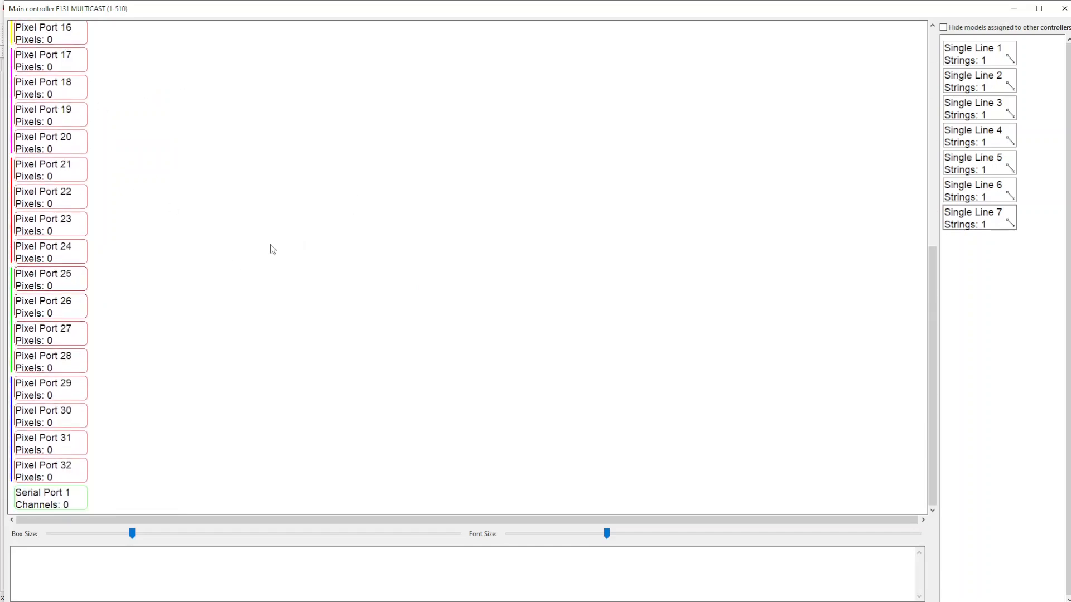
# Close the port visualiser and change the Main controller to model F48V4 with the 4 + 4 + 4 Smart Receiver Chains variant.
pyautogui.click(1065, 7)
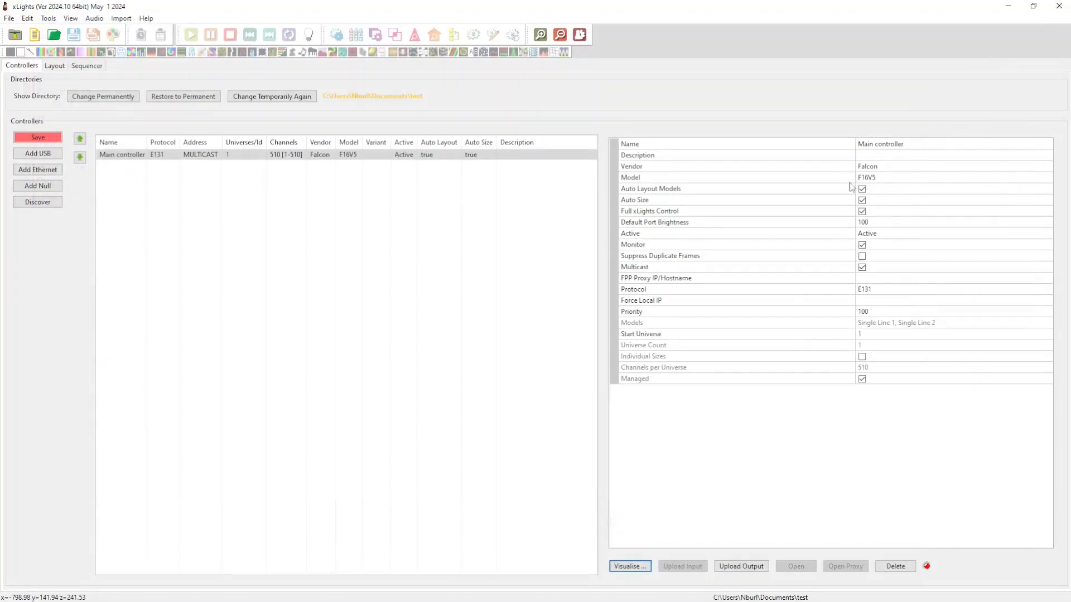
pyautogui.click(859, 180)
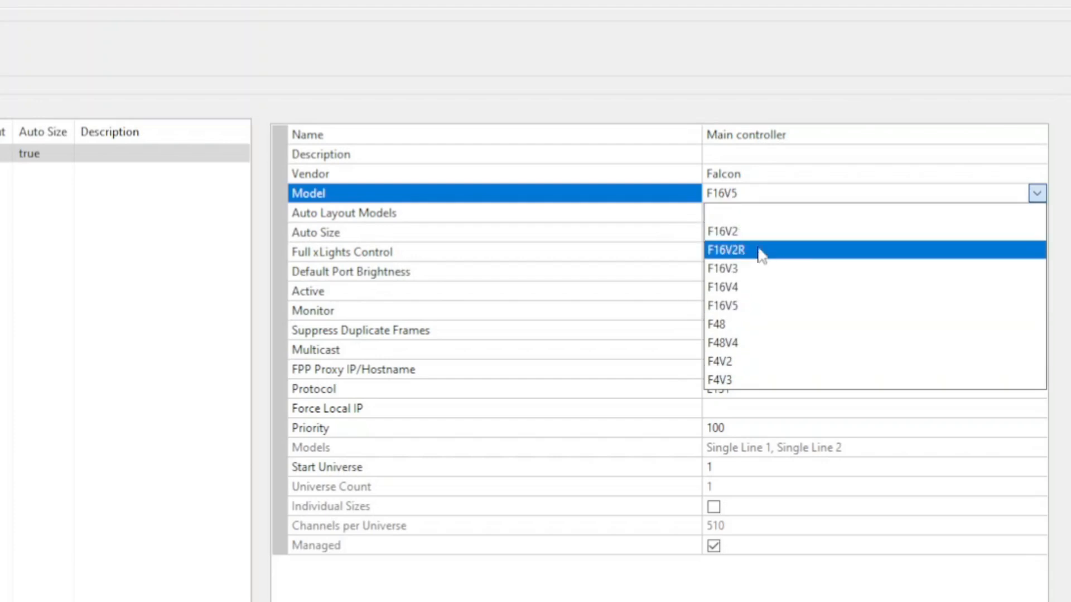
pyautogui.click(762, 346)
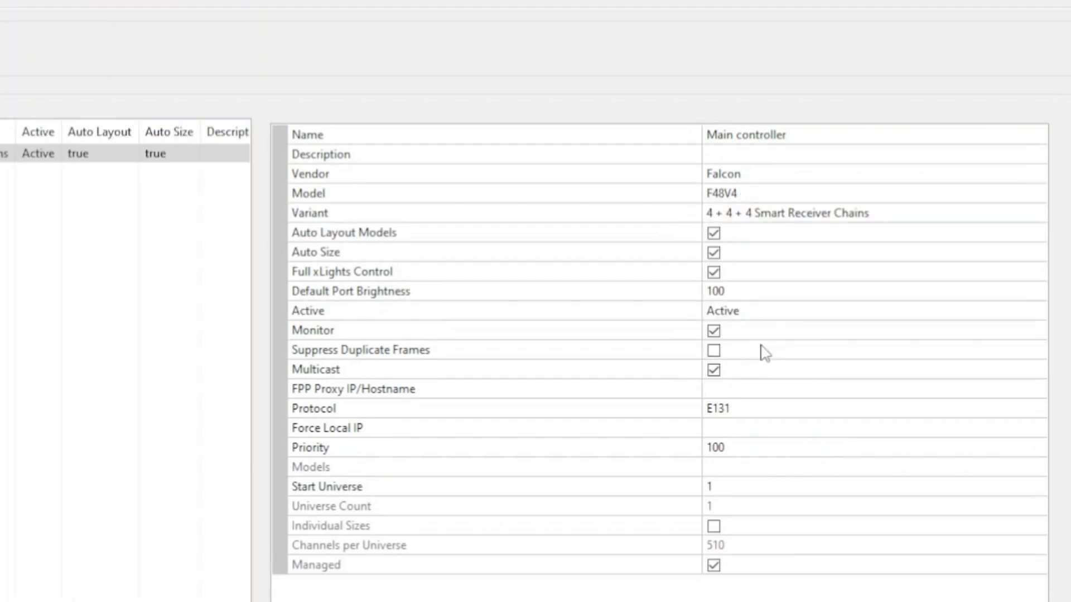
pyautogui.click(773, 215)
pyautogui.click(773, 214)
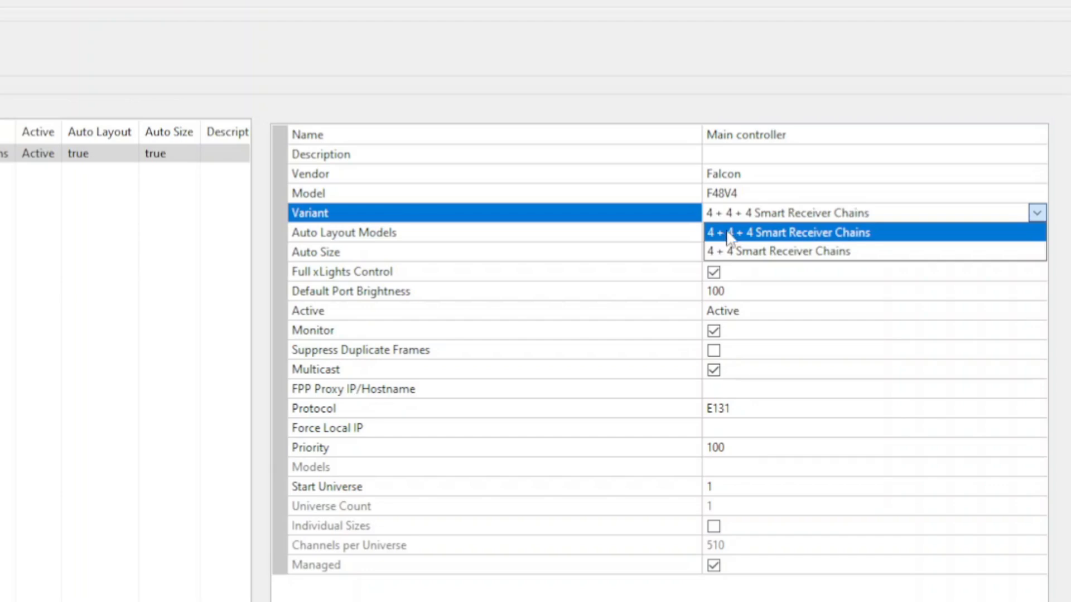
pyautogui.click(733, 233)
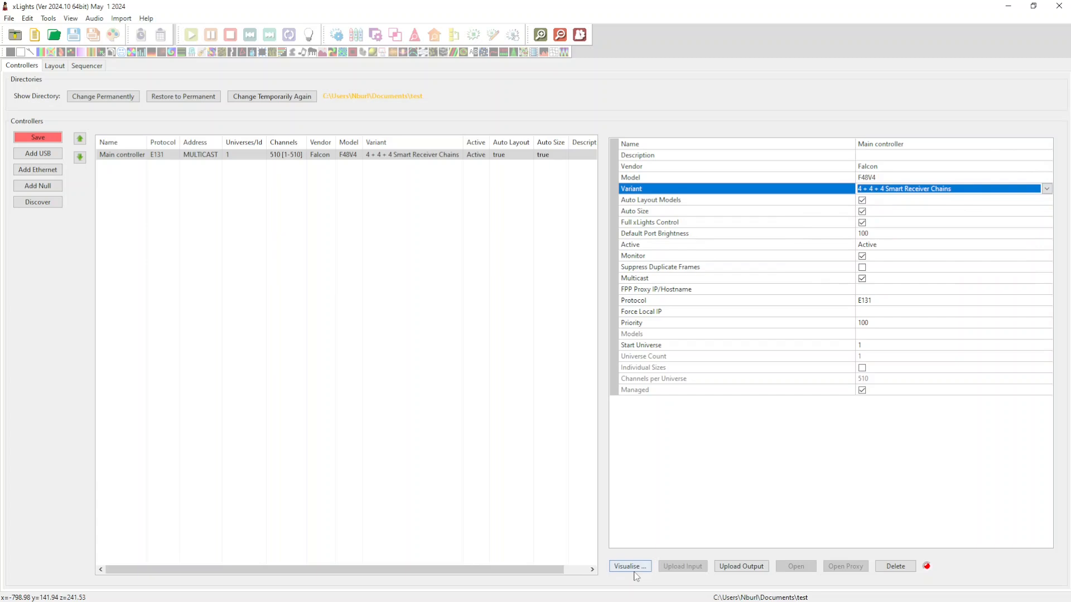
# Open the visualiser for the F48V4 controller and examine its available pixel and serial ports and their colour groups.
pyautogui.click(636, 567)
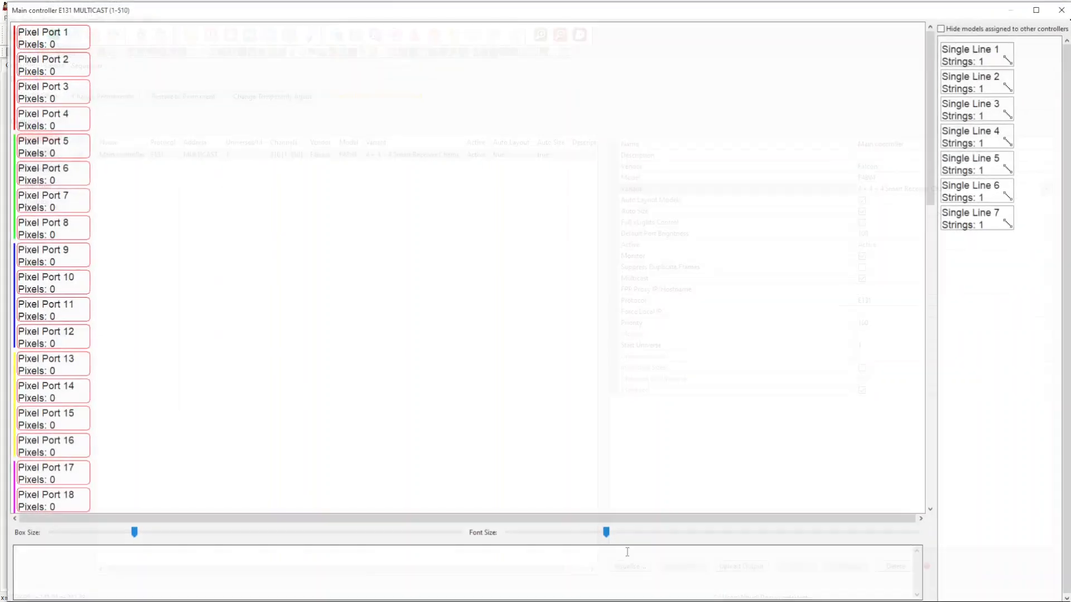
pyautogui.moveTo(936, 53); pyautogui.dragTo(954, 257)
pyautogui.moveTo(934, 330); pyautogui.dragTo(931, 90)
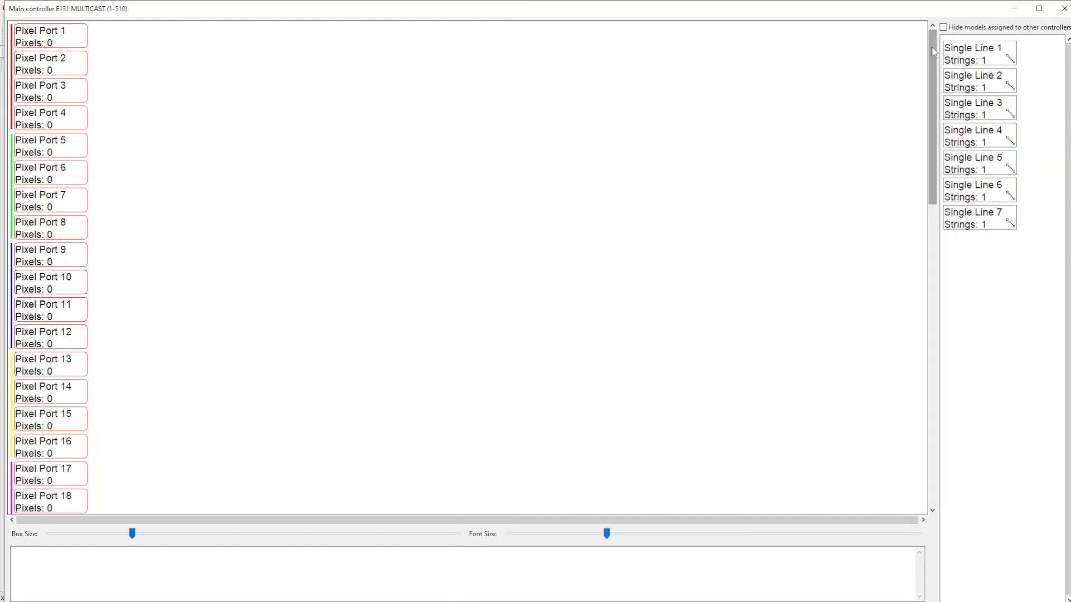
pyautogui.moveTo(933, 52)
pyautogui.mouseDown()
pyautogui.moveTo(933, 71)
pyautogui.moveTo(932, 50)
pyautogui.mouseUp()
pyautogui.scroll(-3, 84, 181)
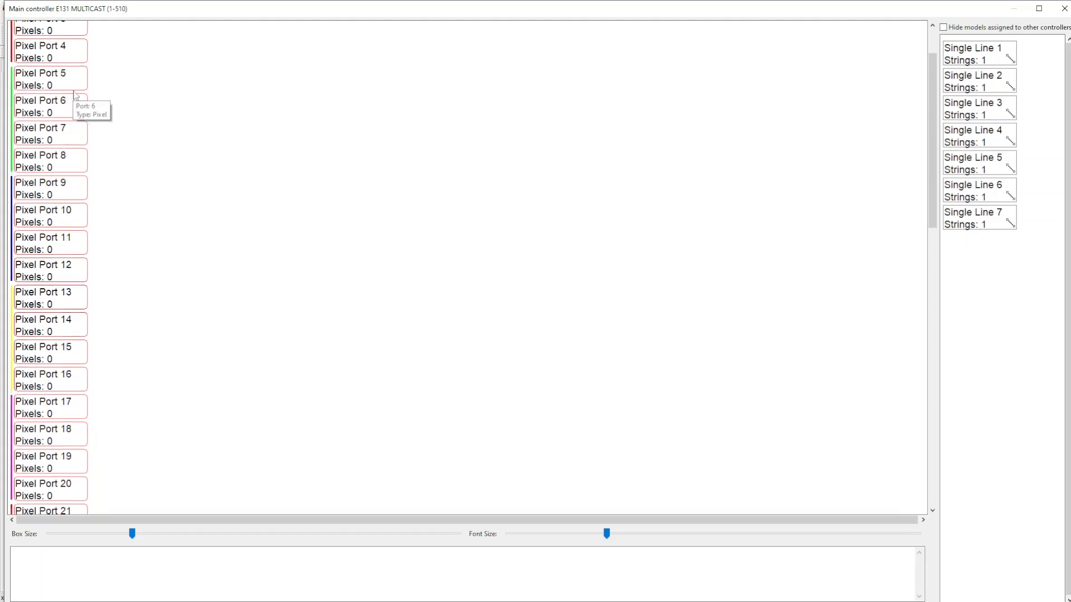
pyautogui.scroll(-3, 76, 100)
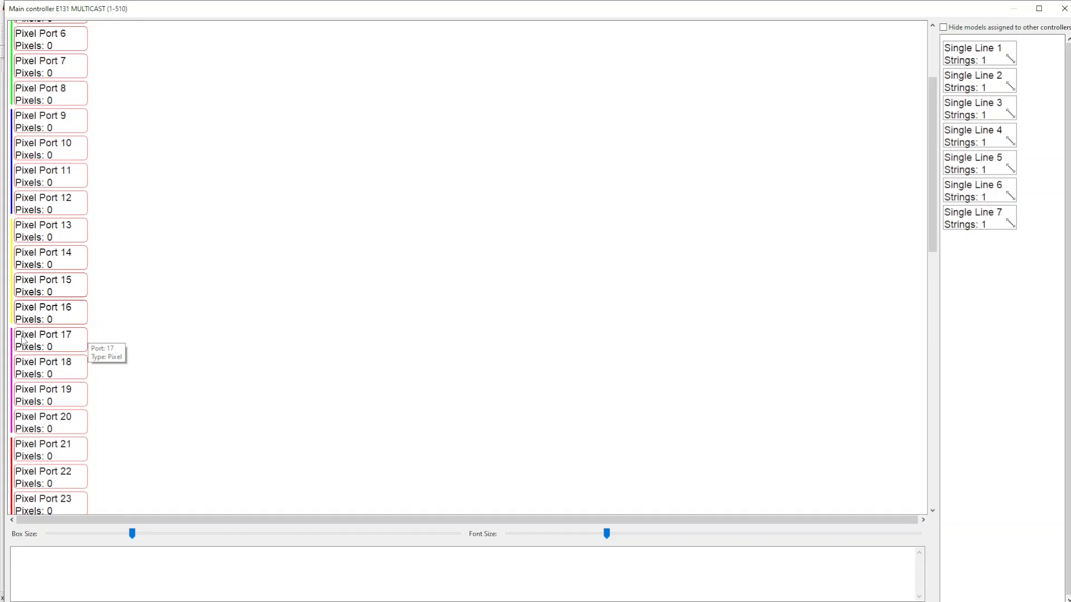
pyautogui.scroll(-10, 158, 349)
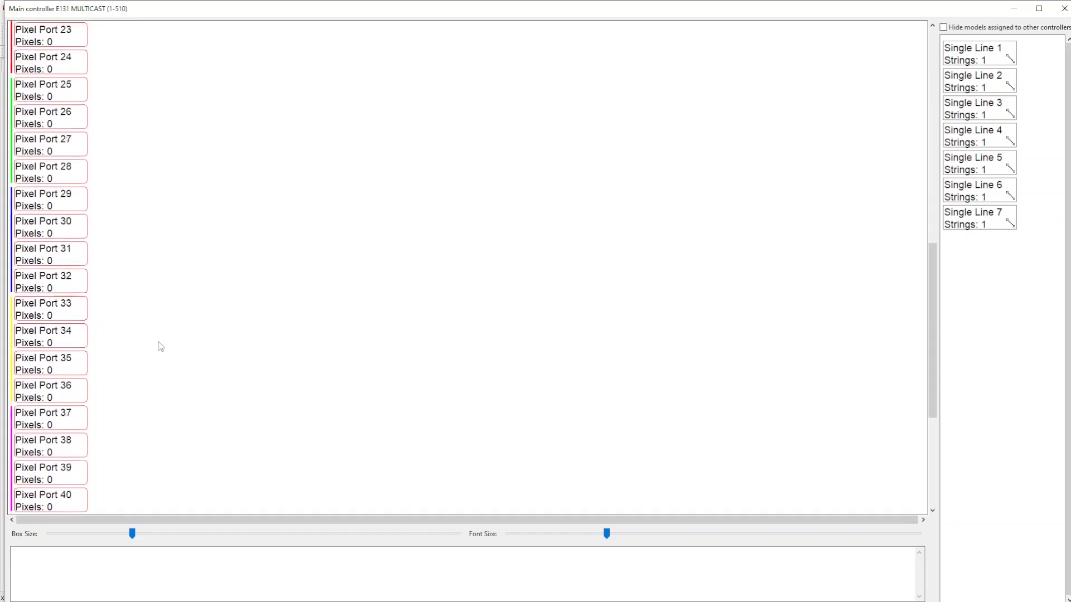
pyautogui.scroll(-3, 124, 373)
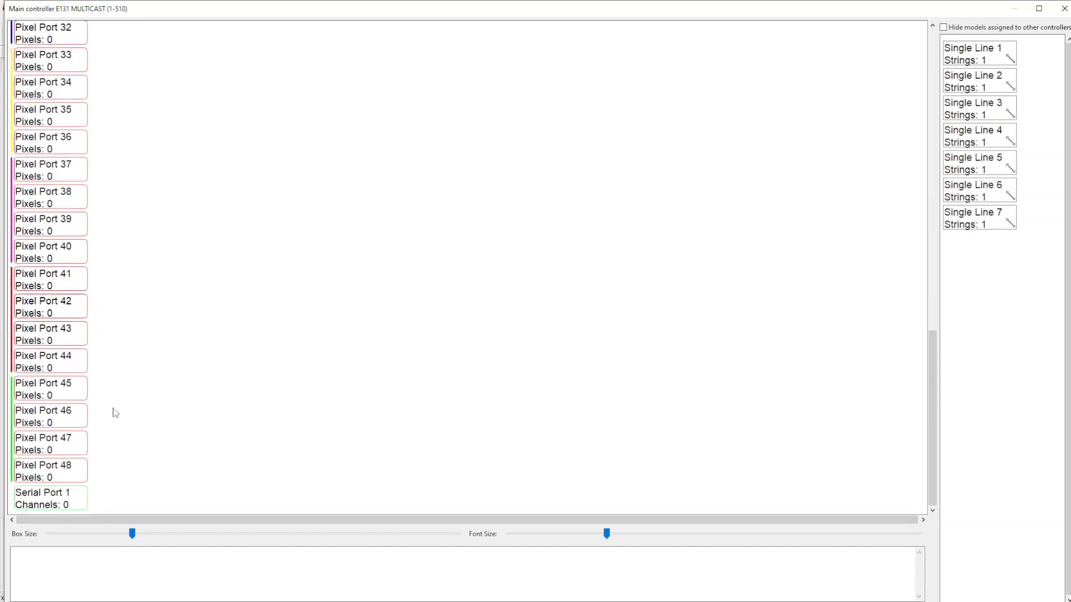
pyautogui.scroll(6, 120, 412)
pyautogui.scroll(10, 326, 173)
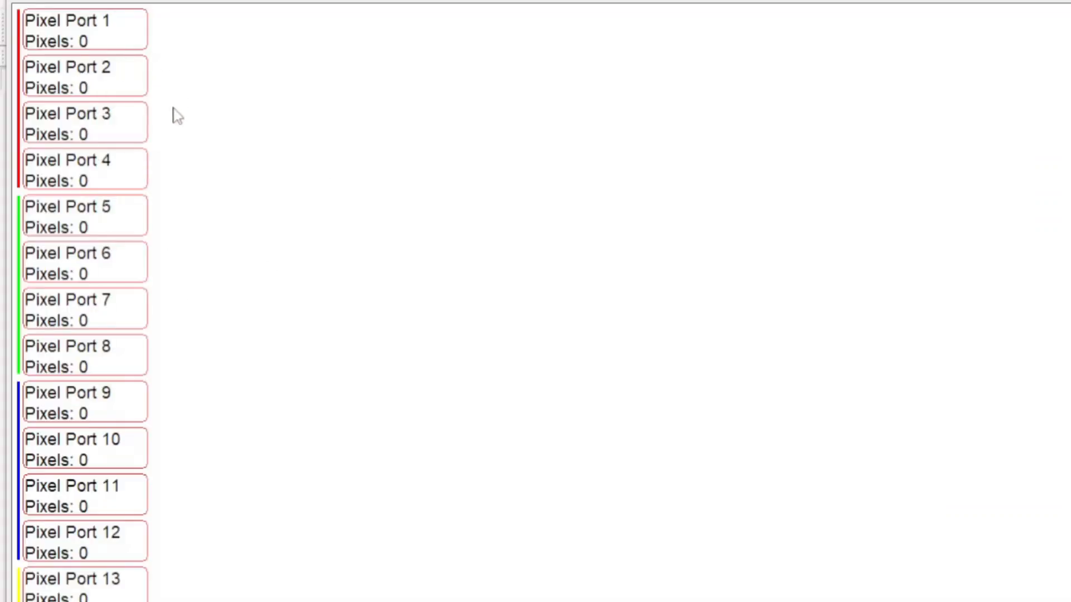
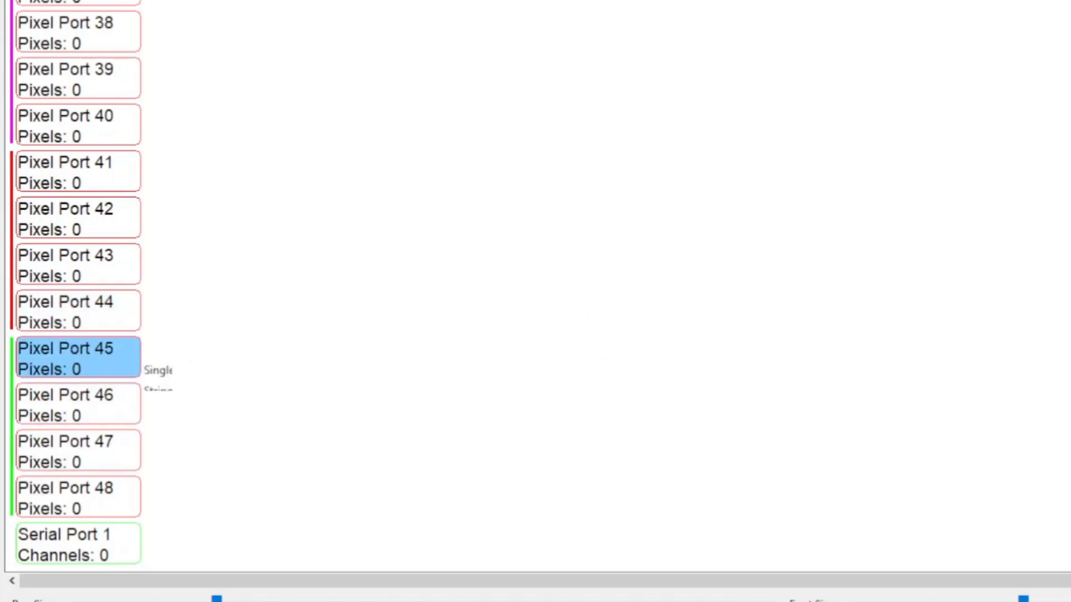
# Assign Single Line 2 to Pixel Port 45 and Single Line 4 to Pixel Port 48, and close the port visualiser.
pyautogui.moveTo(220, 369)
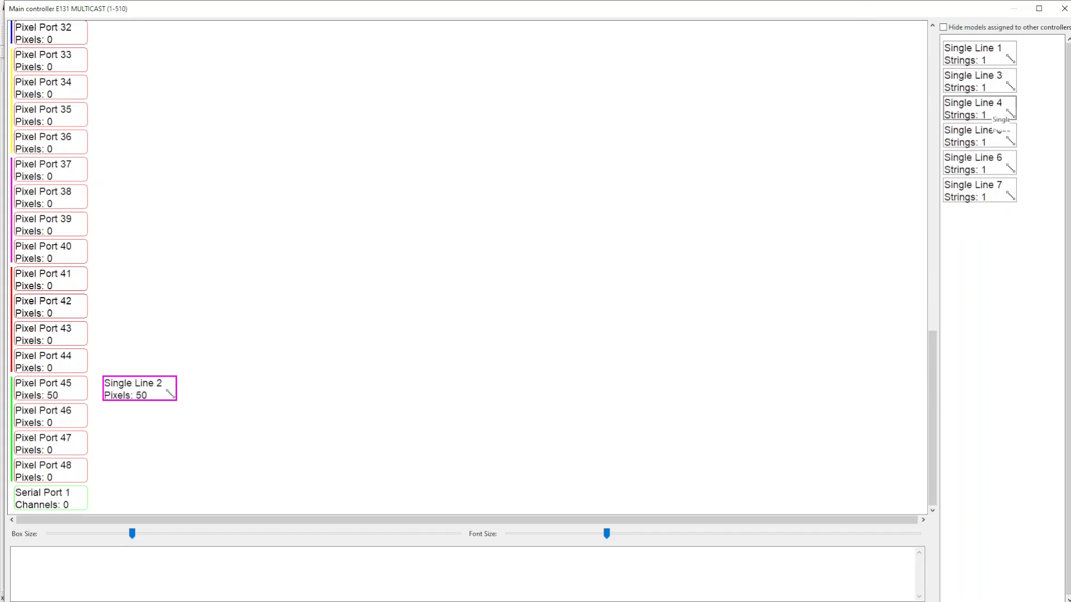
pyautogui.moveTo(975, 220); pyautogui.dragTo(306, 463)
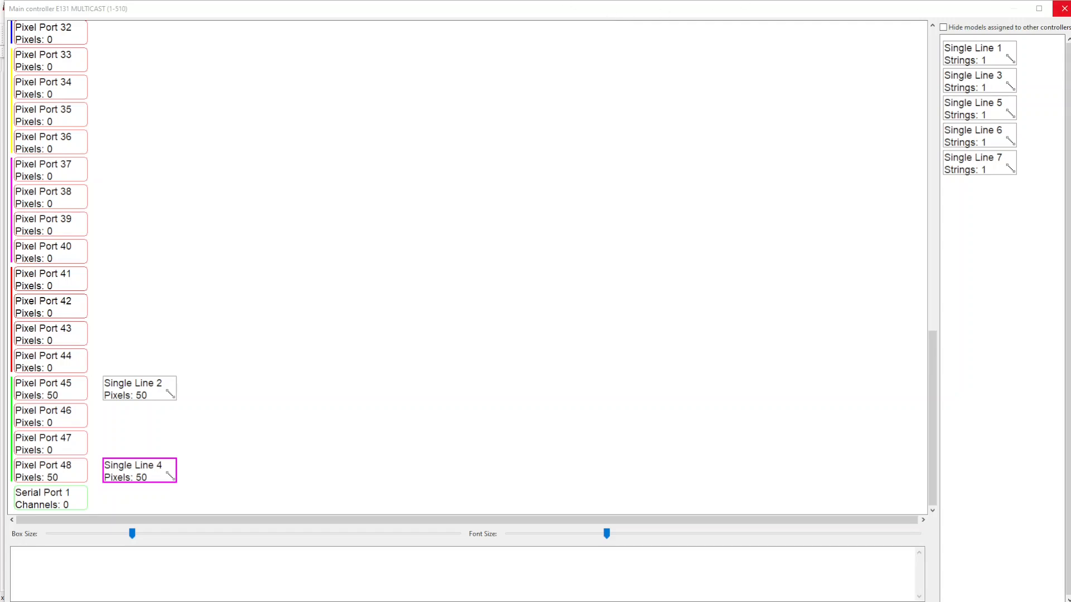
pyautogui.click(1064, 9)
# Change the F48V4 controller's variant to 4 + 4 Smart Receiver Chains.
pyautogui.click(874, 191)
pyautogui.click(874, 191)
pyautogui.click(879, 213)
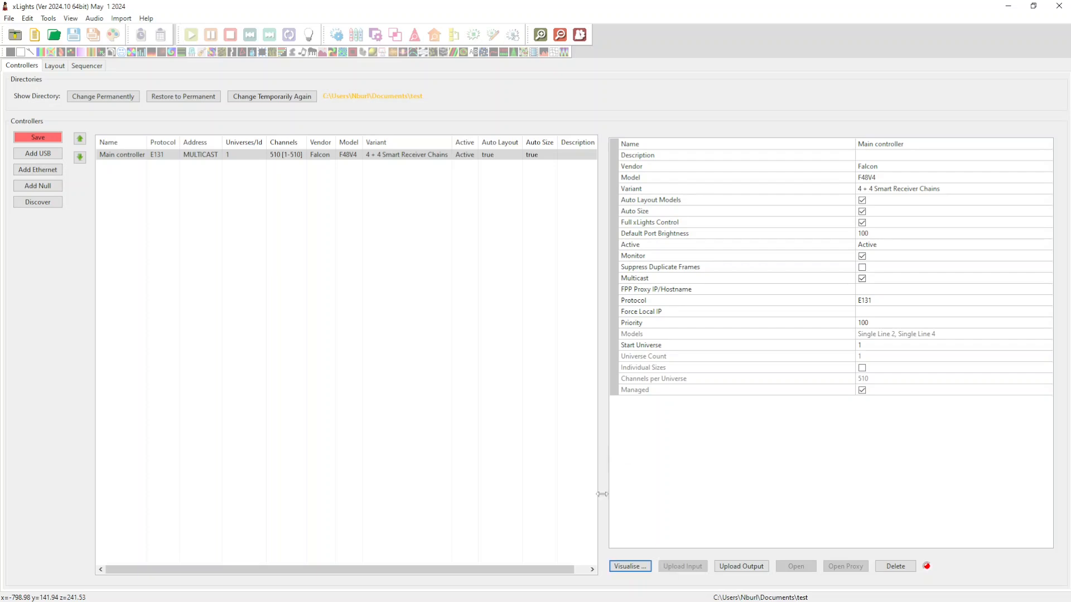
# Open the visualiser for the 4 + 4 Smart Receiver Chains variant and examine its available pixel and serial ports.
pyautogui.click(628, 564)
pyautogui.scroll(-3, 388, 329)
pyautogui.scroll(3, 91, 36)
pyautogui.scroll(-5, 97, 367)
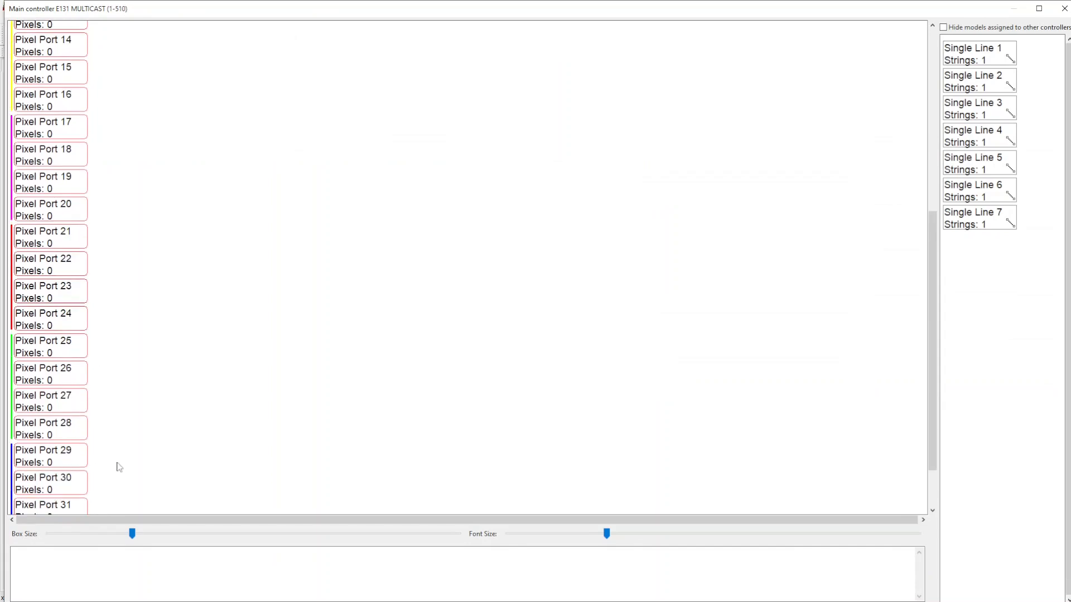
pyautogui.scroll(-1, 98, 476)
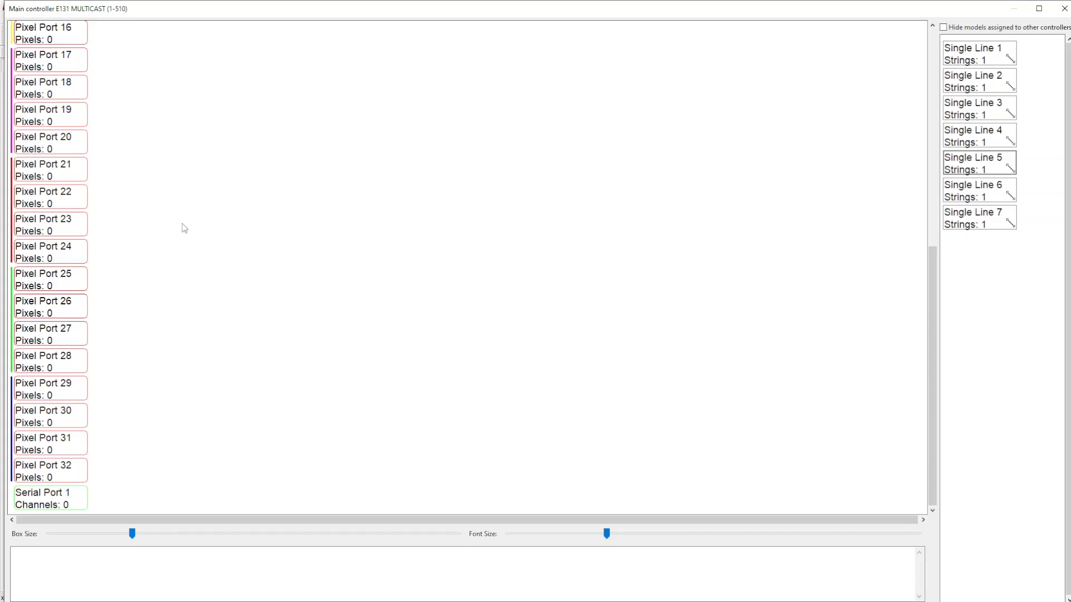
# Close the port visualiser and save the controller configuration.
pyautogui.click(1063, 9)
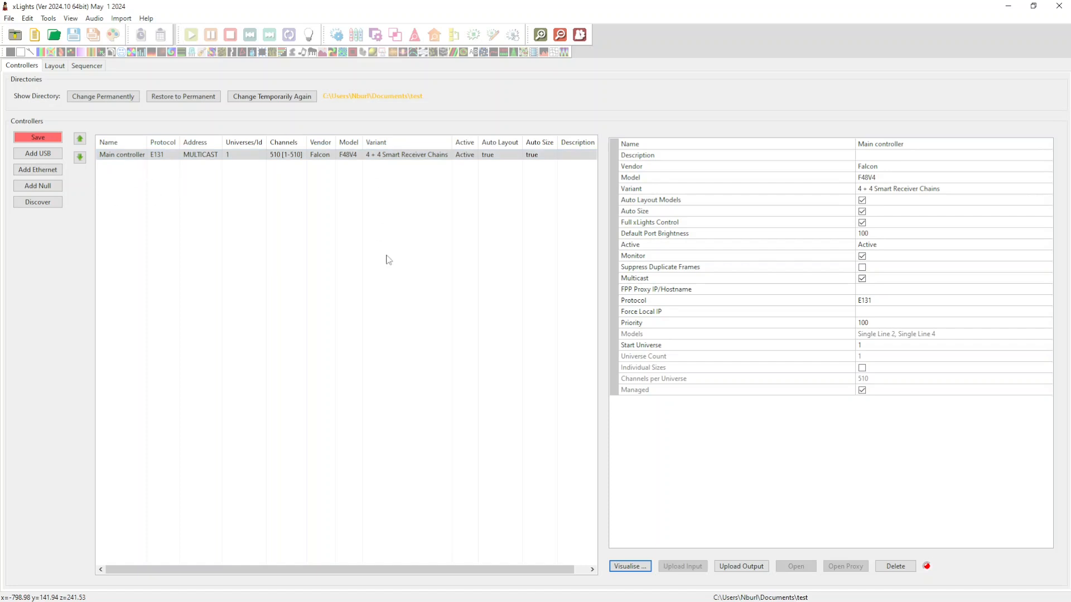
pyautogui.click(35, 138)
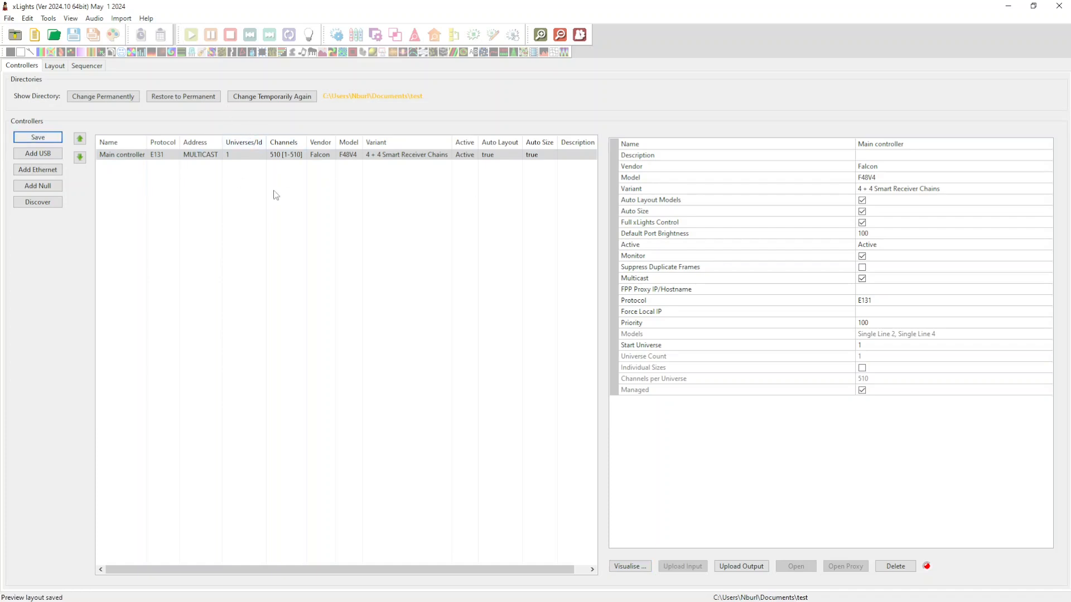
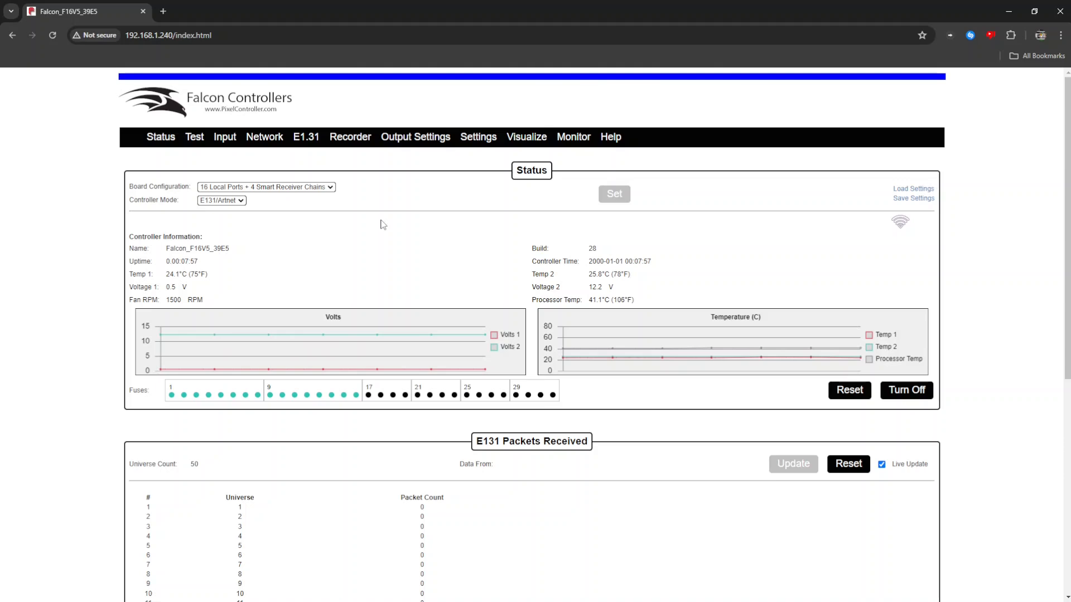
# Switch to the Falcon F16V5 controller's web page in the browser and open its pixel output settings.
pyautogui.moveTo(413, 139)
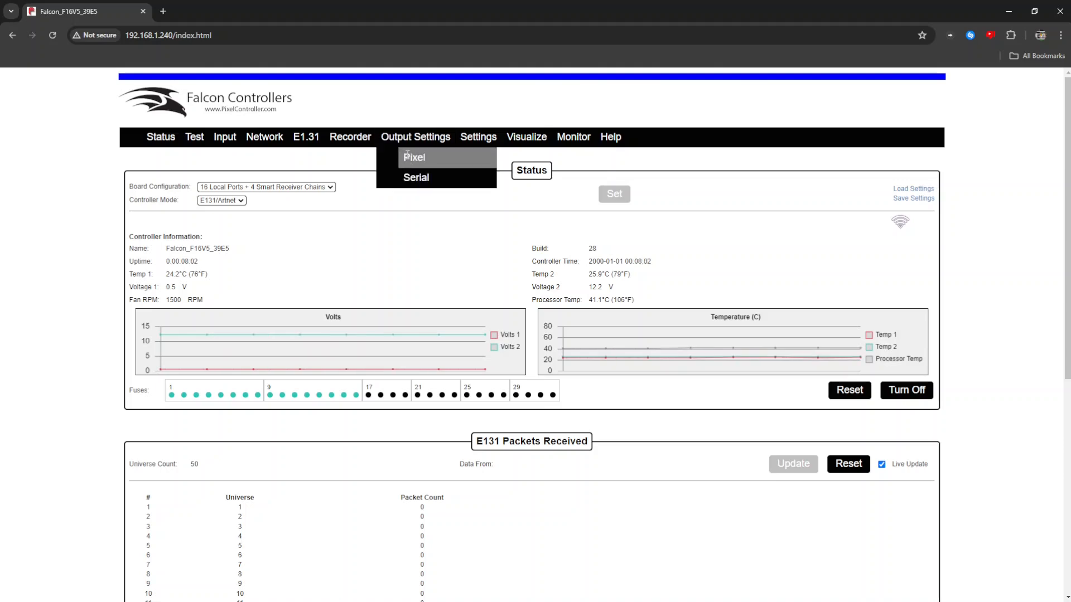
pyautogui.click(407, 156)
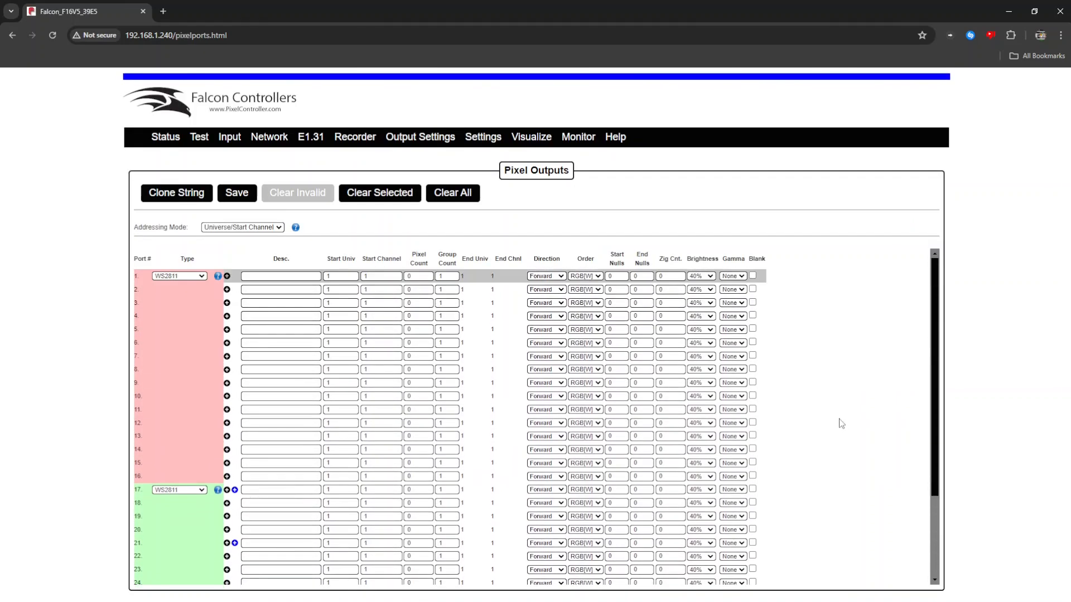
# Switch to xLights and change the Main controller's model to F16V5.
pyautogui.scroll(-2, 632, 360)
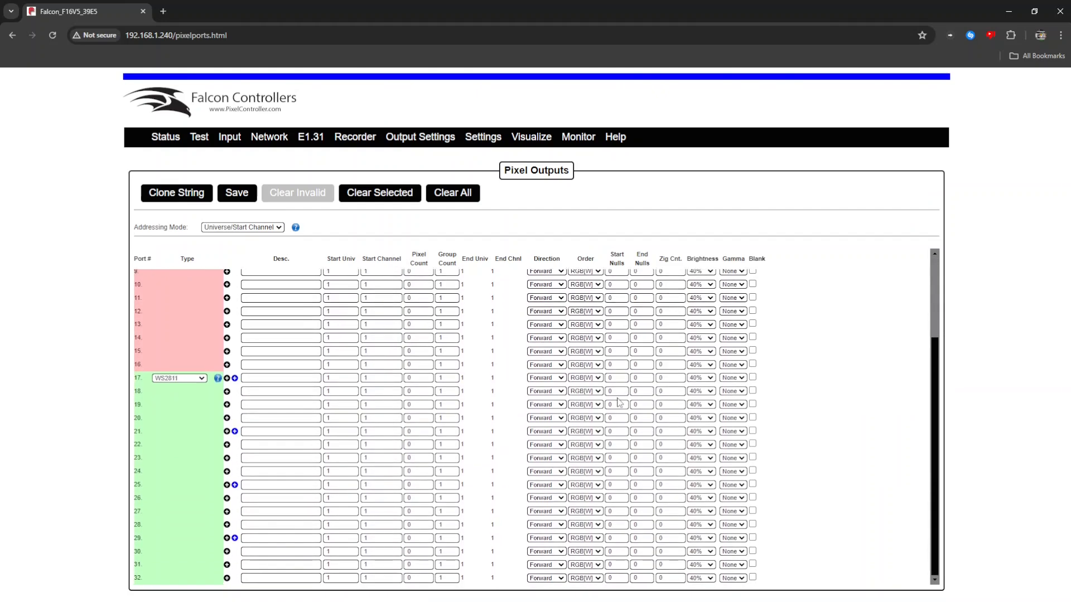
pyautogui.scroll(2, 628, 424)
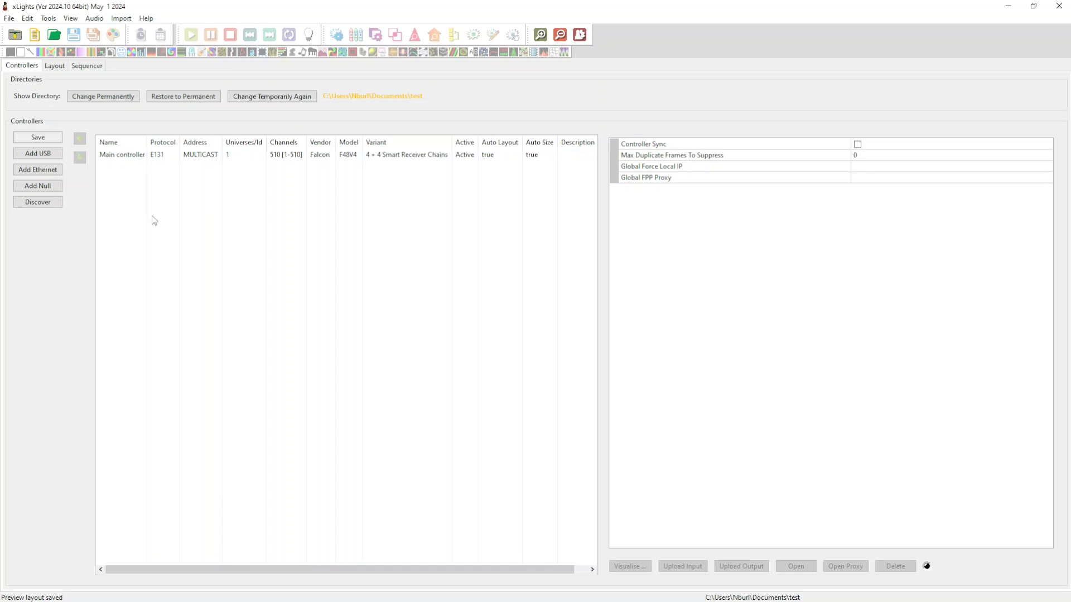
pyautogui.click(133, 159)
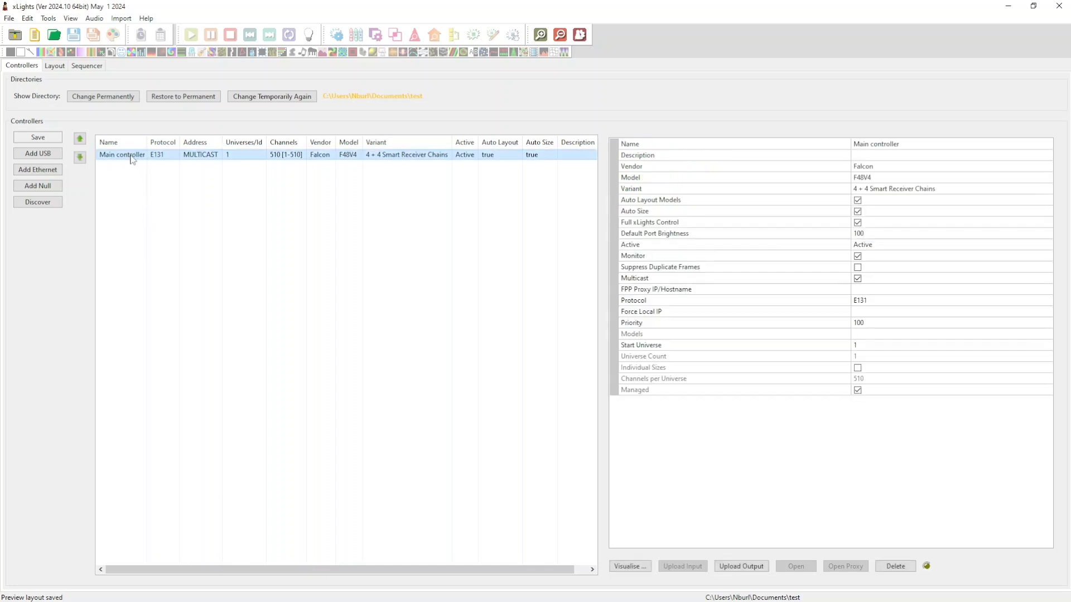
pyautogui.click(863, 184)
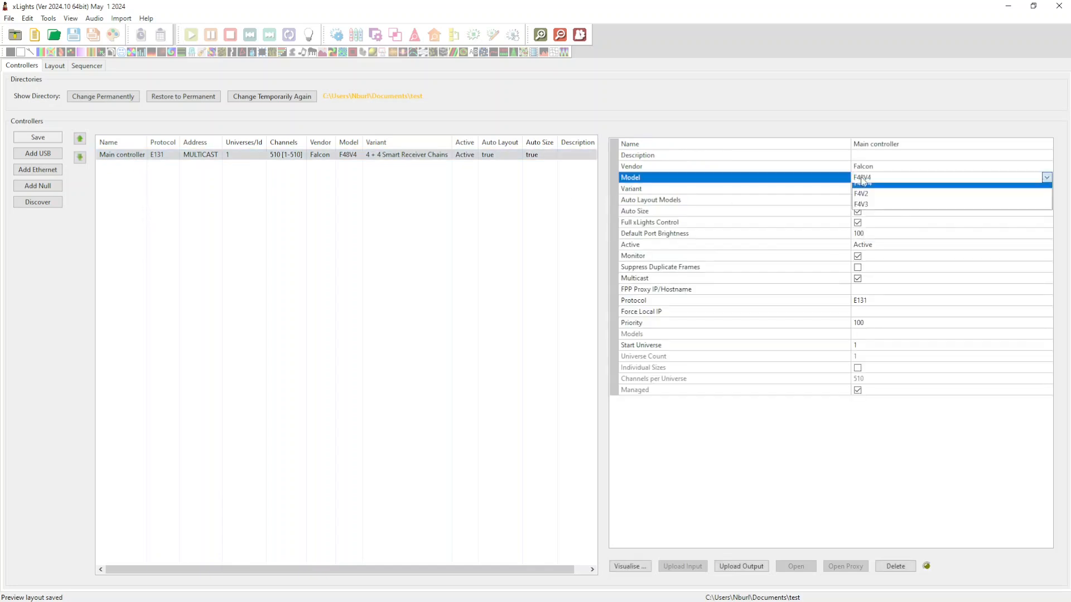
pyautogui.click(874, 240)
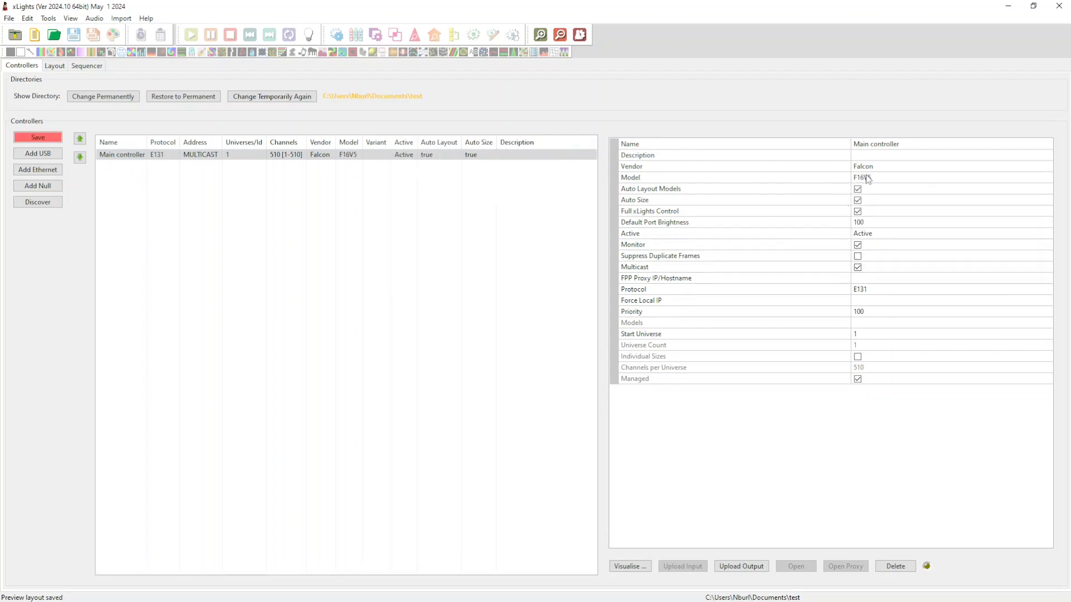
# Open the port visualiser and assign Single Line 1 to Pixel Port 15 and Single Line 2 to Pixel Port 16.
pyautogui.click(624, 567)
pyautogui.scroll(-3, 358, 225)
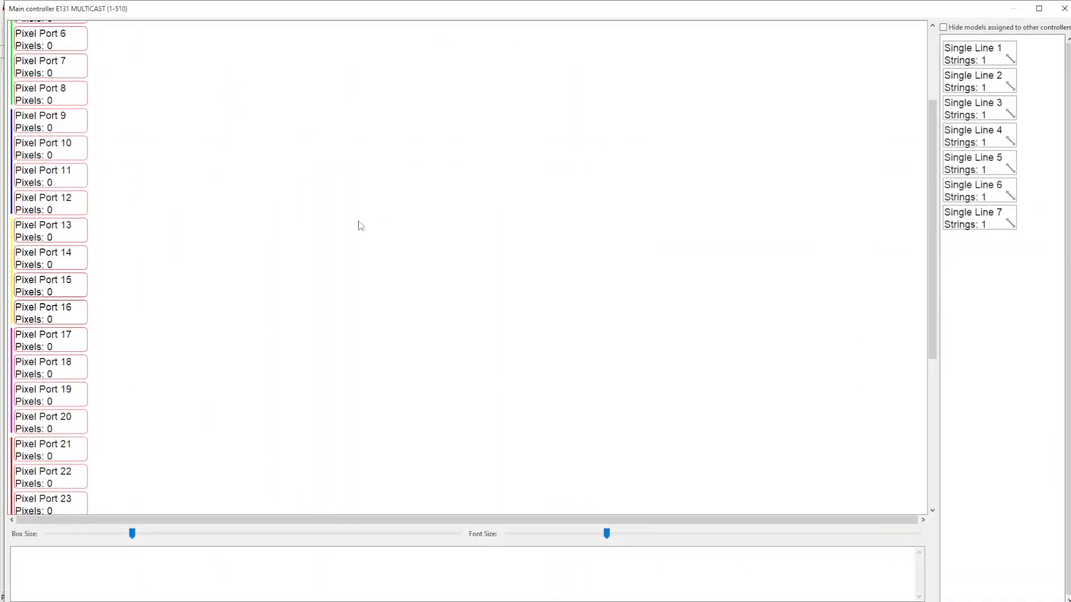
pyautogui.moveTo(975, 54); pyautogui.dragTo(50, 274)
pyautogui.moveTo(976, 54); pyautogui.dragTo(50, 301)
pyautogui.scroll(-5, 306, 226)
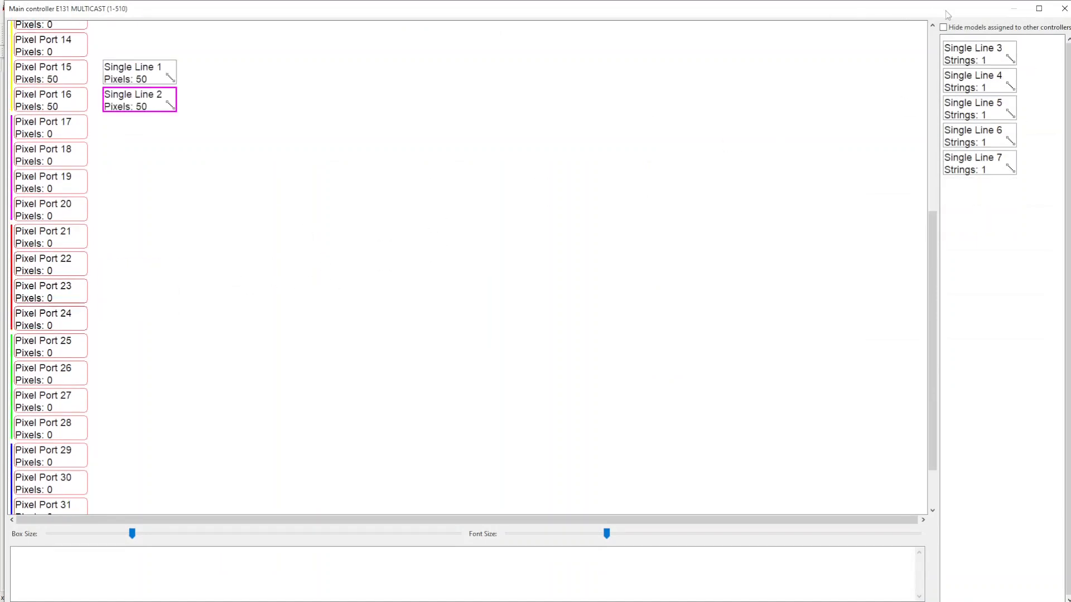
# Assign Single Line 3, 4 and 5 to port 17's smart receivers A, B and C, Single Line 6 and 7 to ports 21 and 22, and save.
pyautogui.moveTo(977, 51); pyautogui.dragTo(136, 120)
pyautogui.rightClick(109, 125)
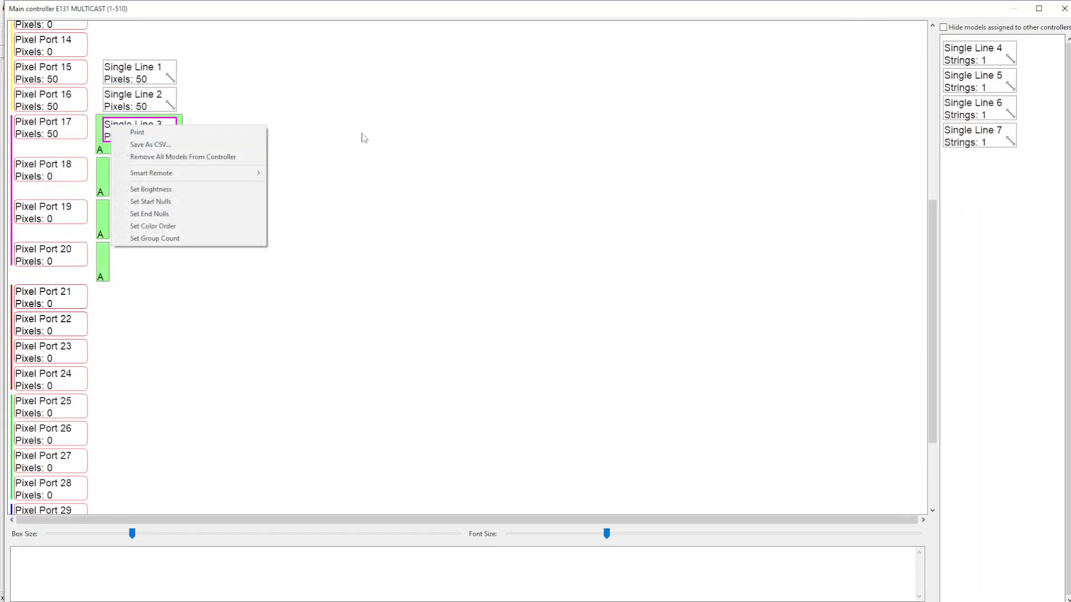
pyautogui.moveTo(997, 53); pyautogui.dragTo(201, 131)
pyautogui.rightClick(195, 134)
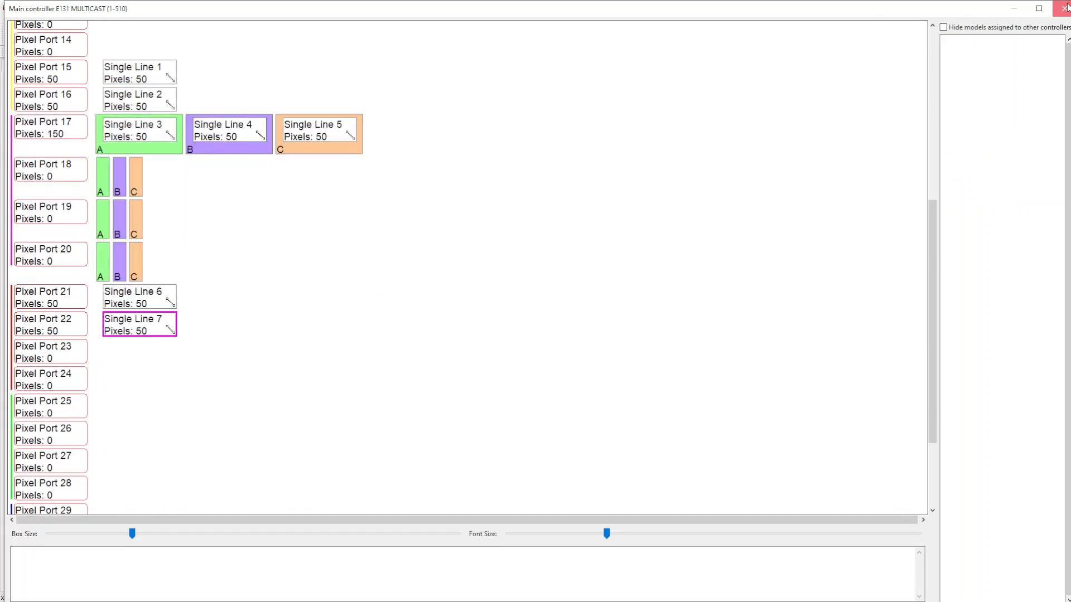
pyautogui.click(1065, 8)
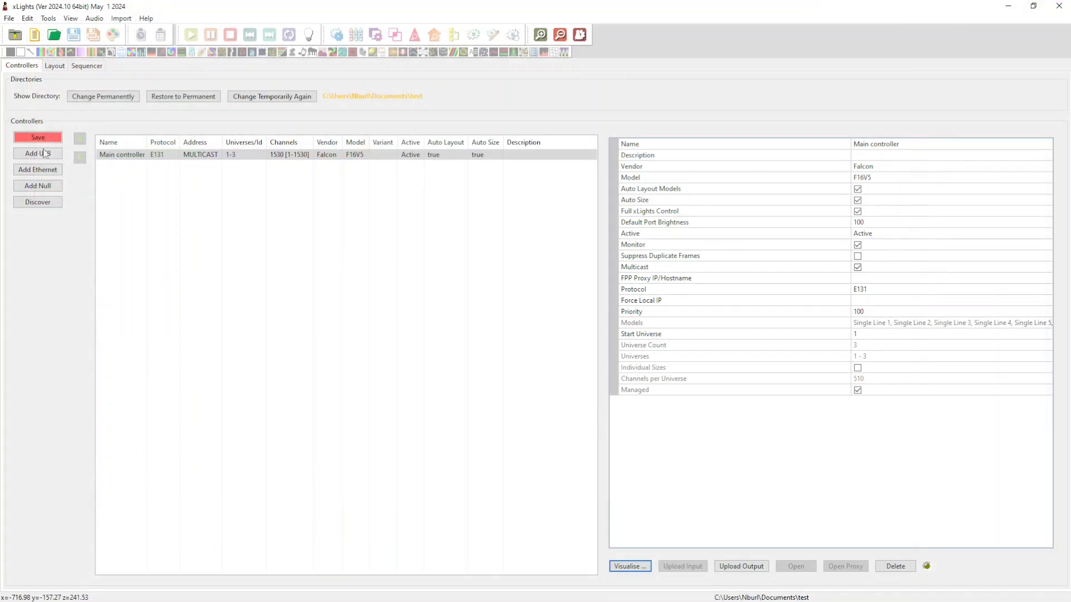
pyautogui.click(38, 138)
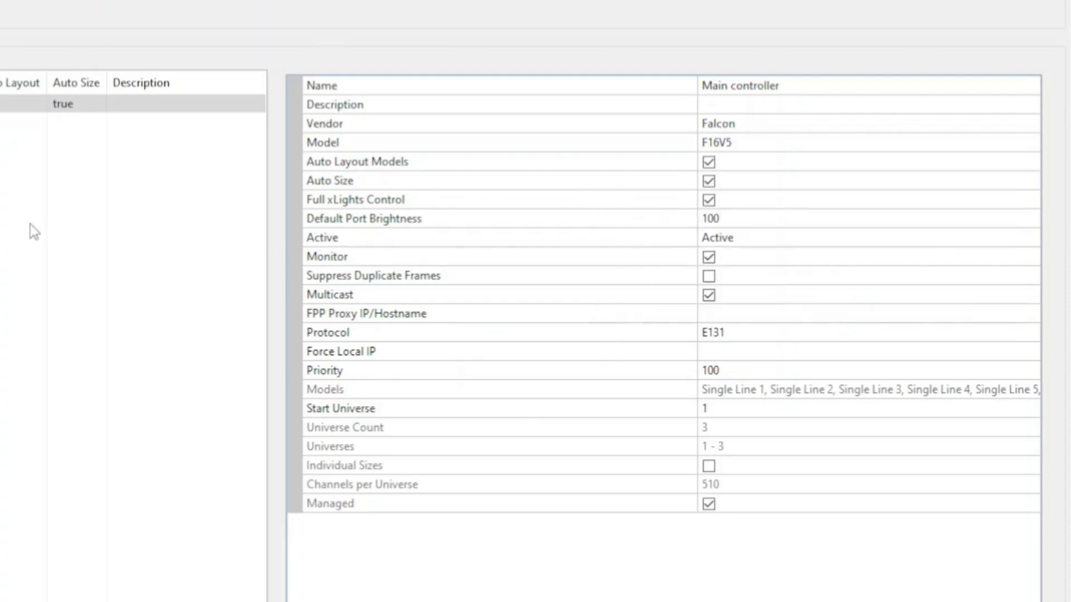
# Disable Multicast for the controller, set its IP address to 192.168.1.240, and upload the output configuration.
pyautogui.click(709, 296)
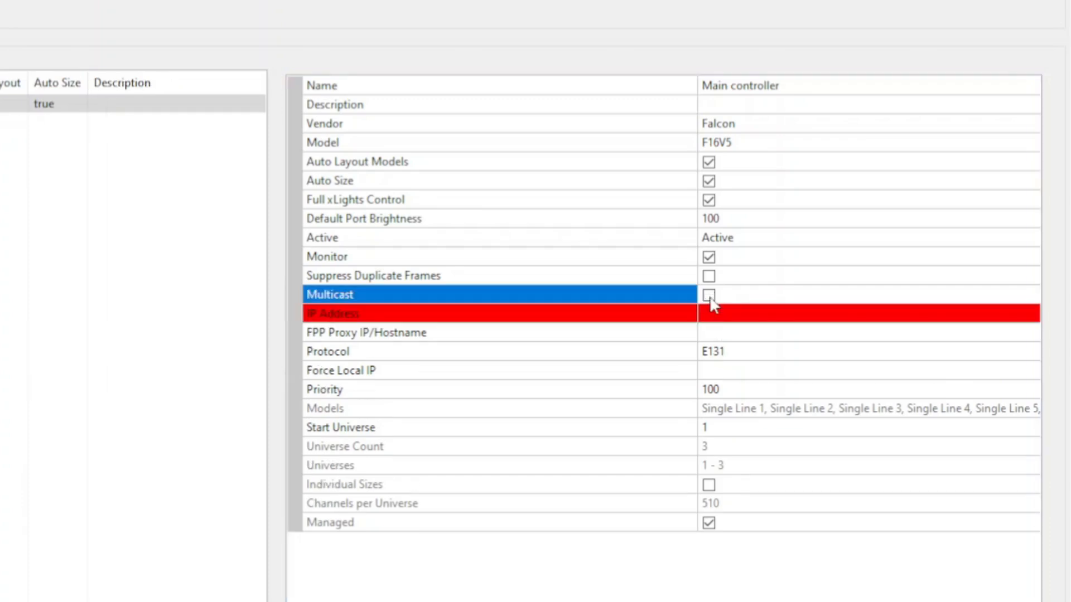
pyautogui.click(810, 312)
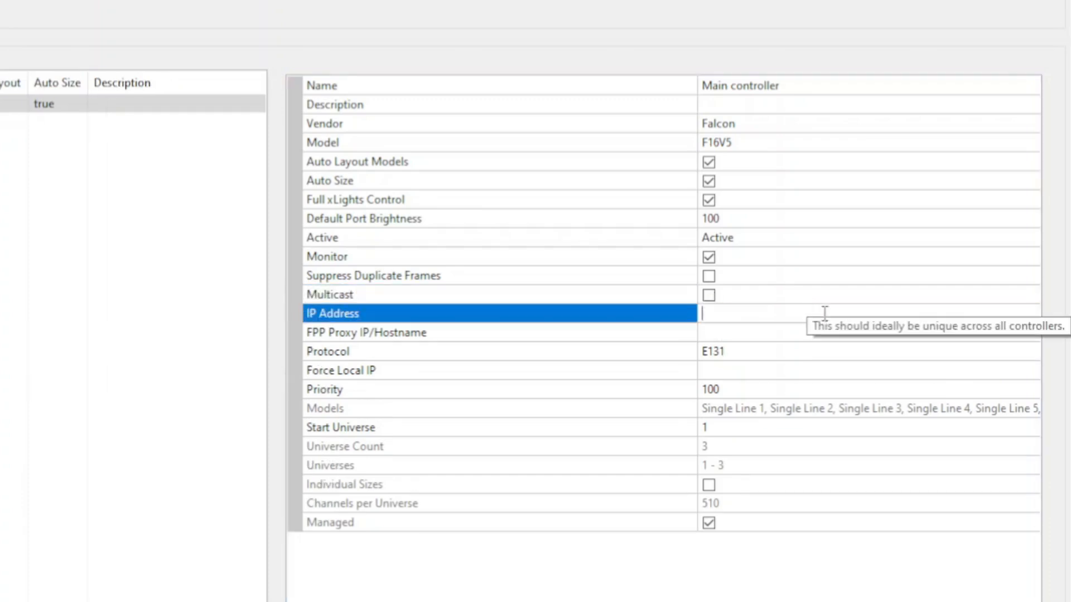
pyautogui.write('192.168.1.240')
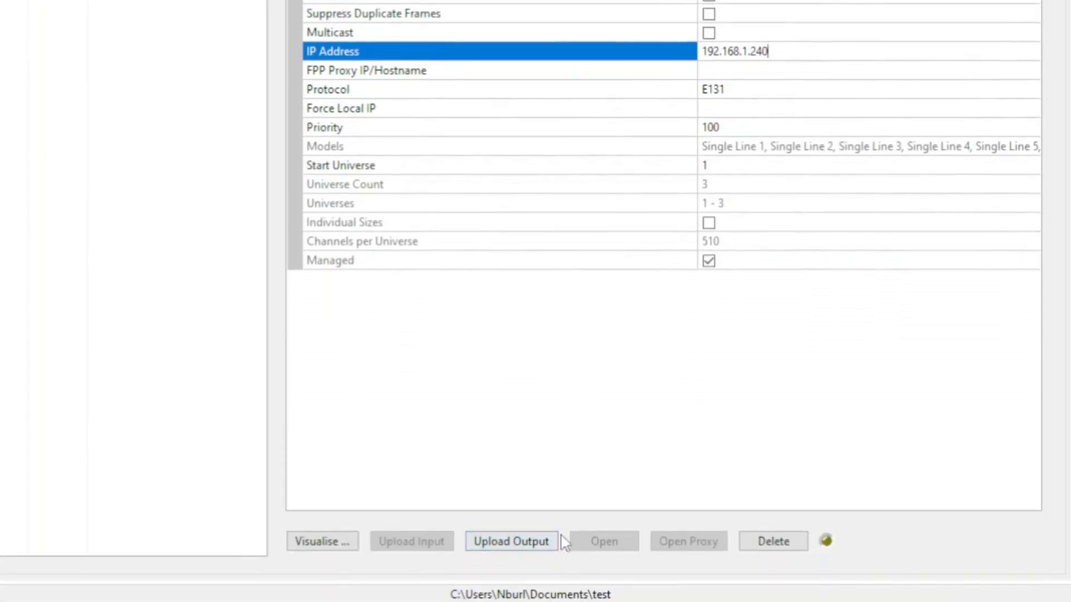
pyautogui.click(506, 542)
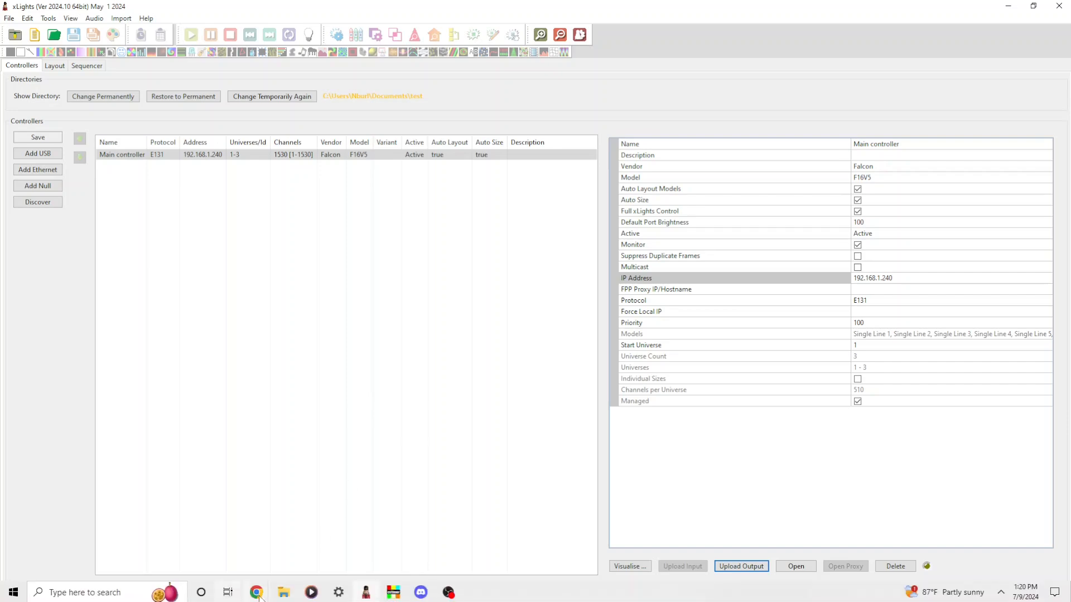
# Switch to the Falcon F16V5 web page, reload it, and examine the uploaded pixel outputs and smart receiver assignments on ports 15 to 22.
pyautogui.moveTo(256, 592)
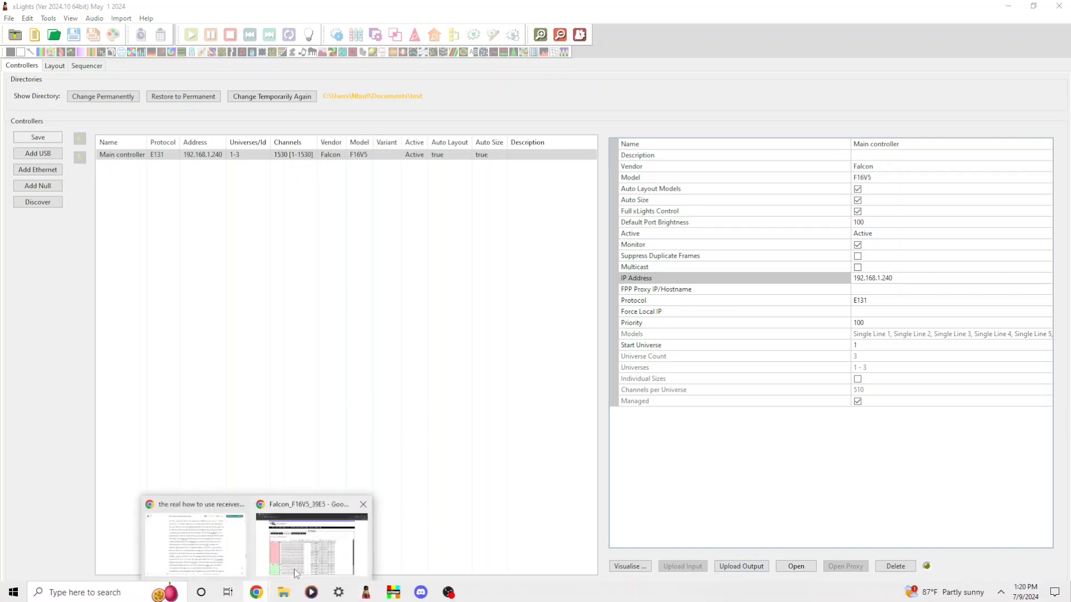
pyautogui.click(312, 544)
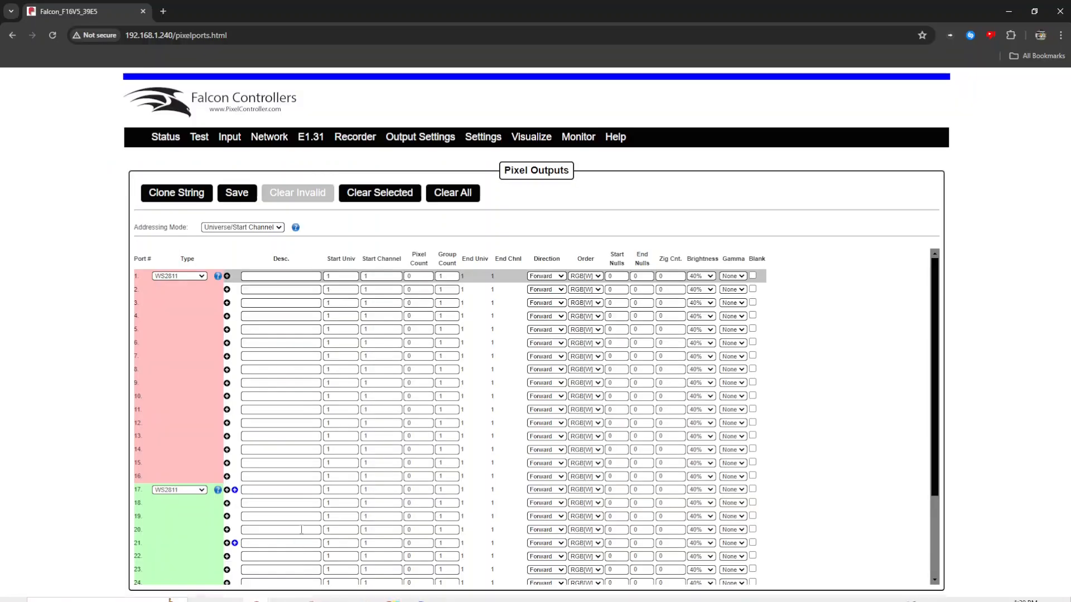
pyautogui.click(52, 35)
pyautogui.scroll(-1, 340, 323)
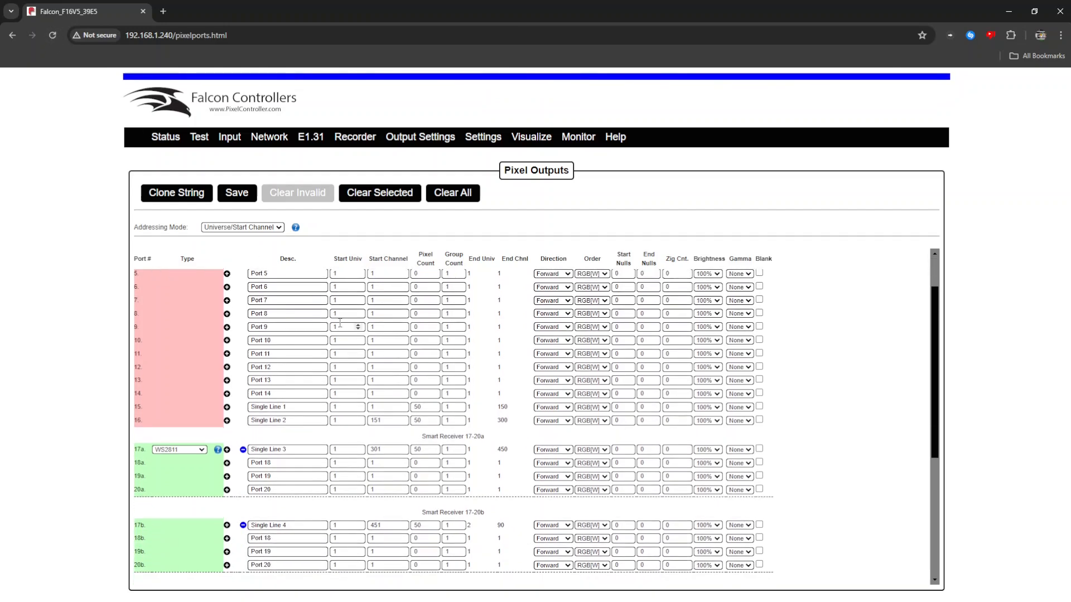
pyautogui.scroll(-5, 340, 324)
pyautogui.scroll(7, 288, 447)
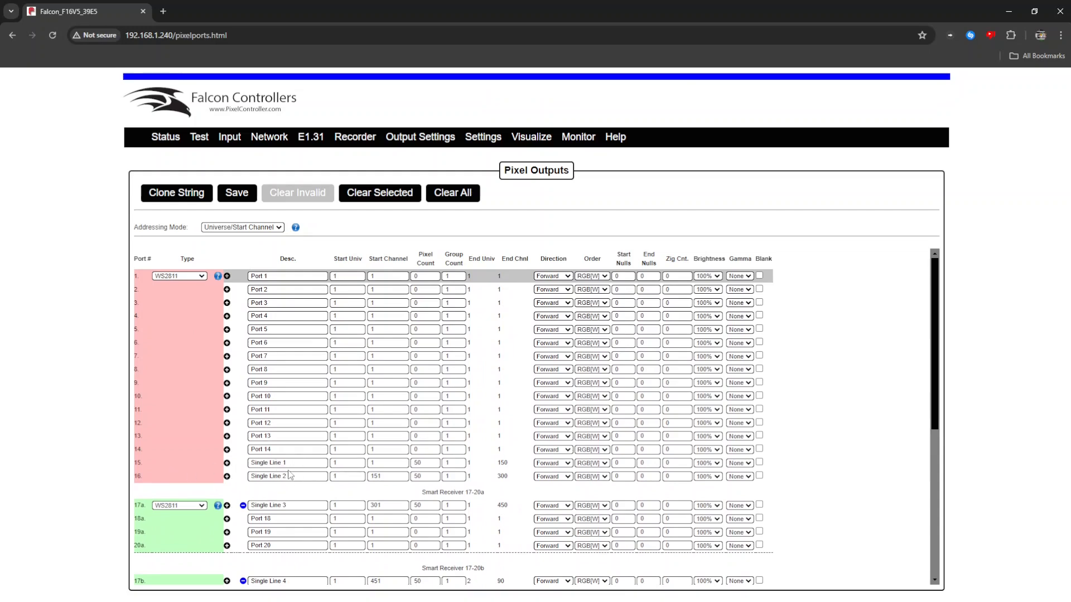
pyautogui.scroll(-4, 256, 424)
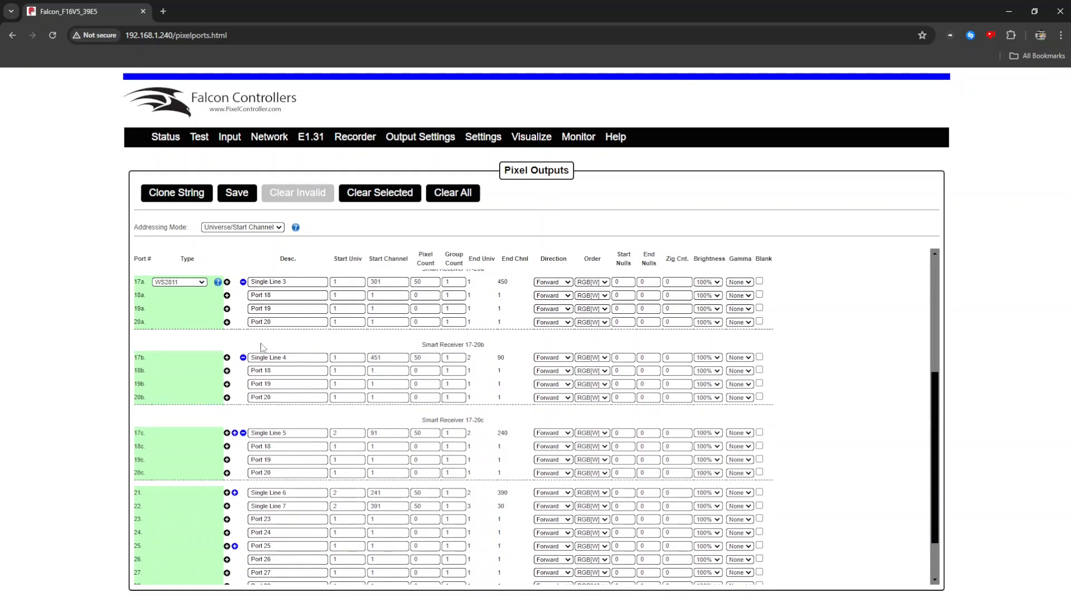
pyautogui.scroll(3, 289, 357)
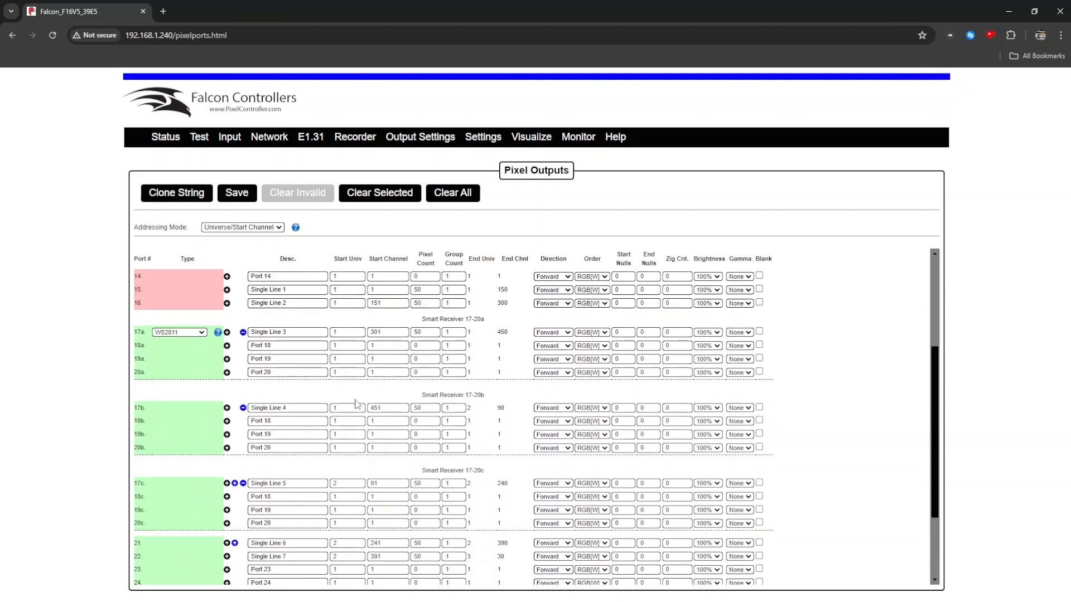
pyautogui.scroll(1, 362, 407)
pyautogui.scroll(-2, 424, 323)
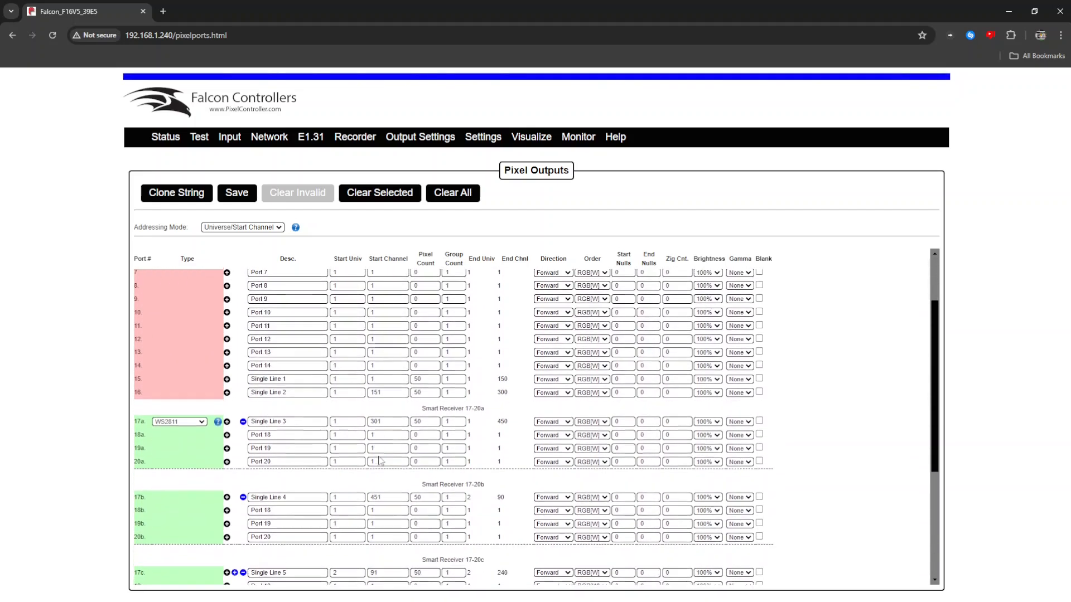
pyautogui.scroll(-1, 418, 465)
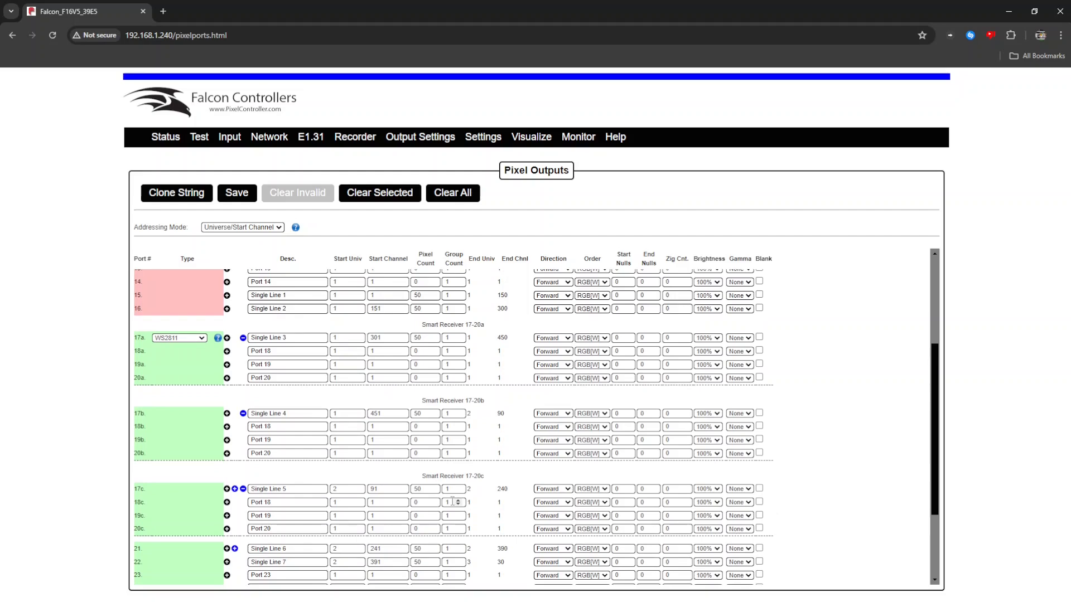
# Clear all string entries from the Falcon F16V5's pixel outputs and save the empty configuration.
pyautogui.click(259, 592)
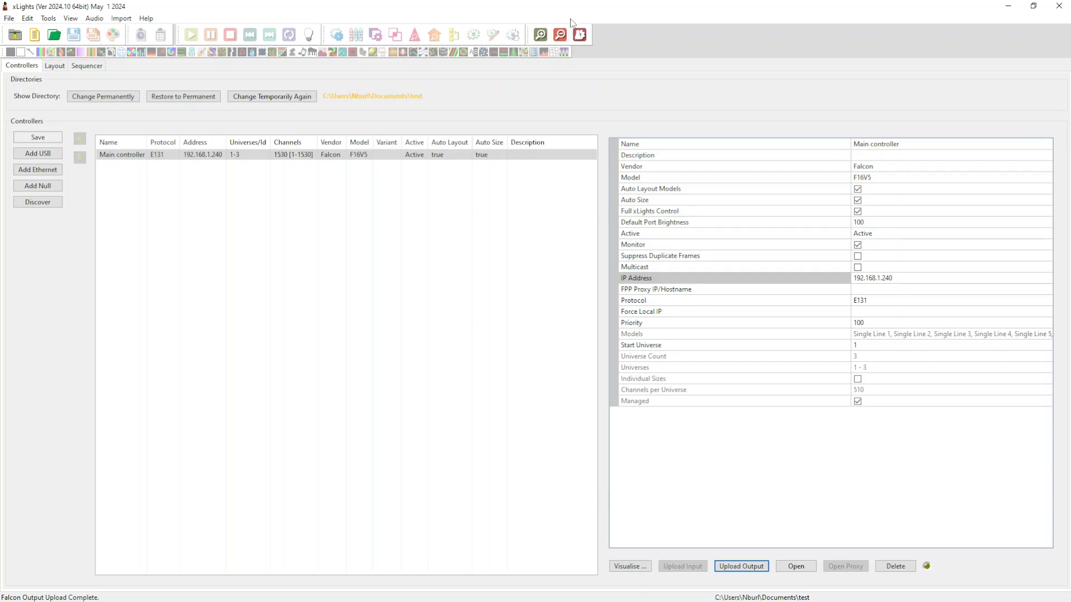
pyautogui.click(429, 266)
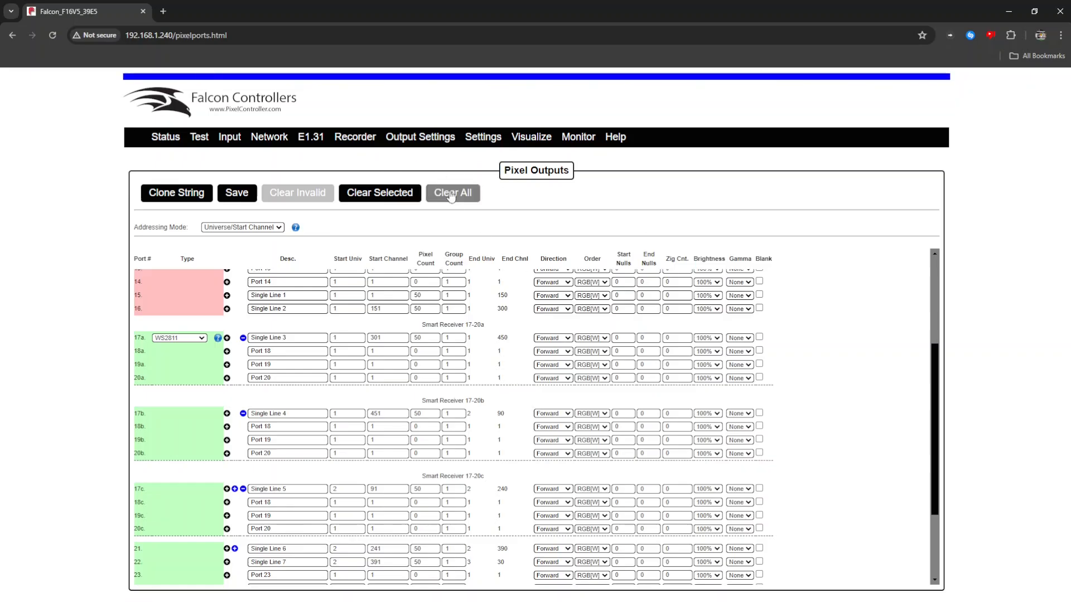
pyautogui.click(452, 193)
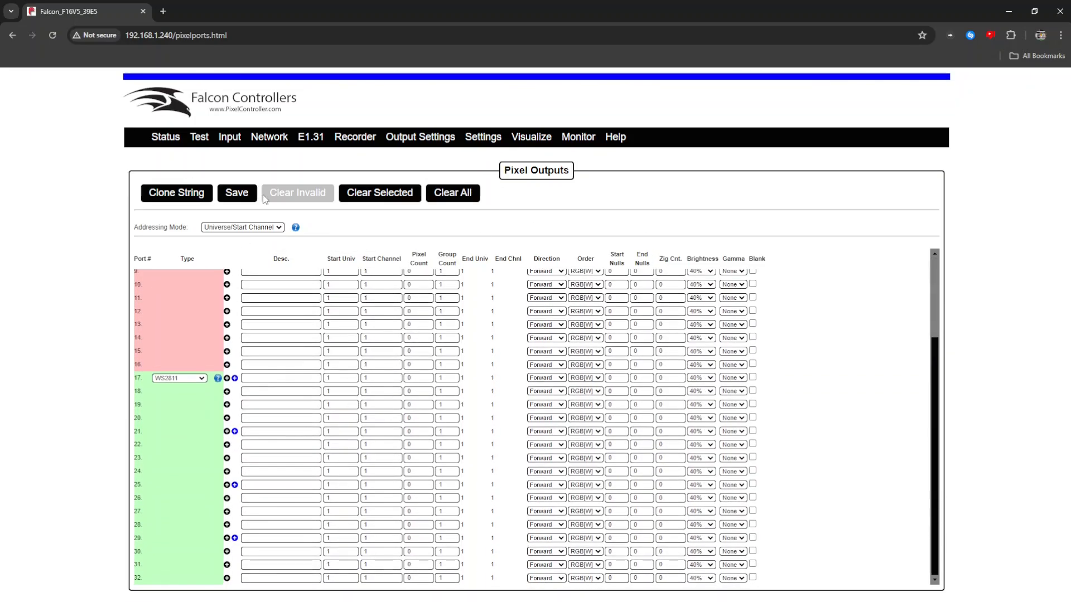
pyautogui.click(238, 195)
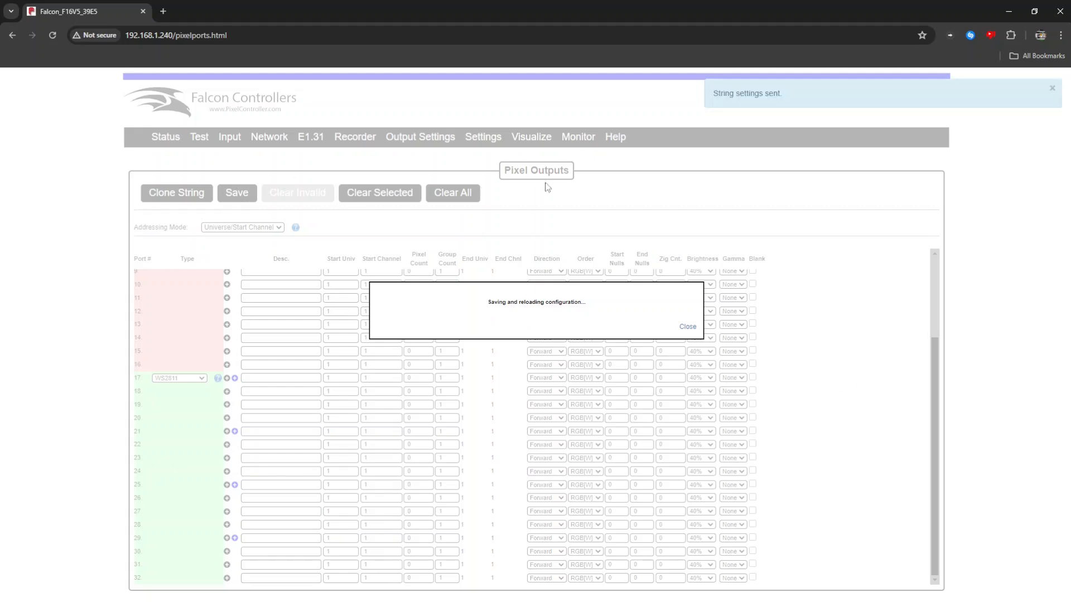
pyautogui.scroll(3, 816, 440)
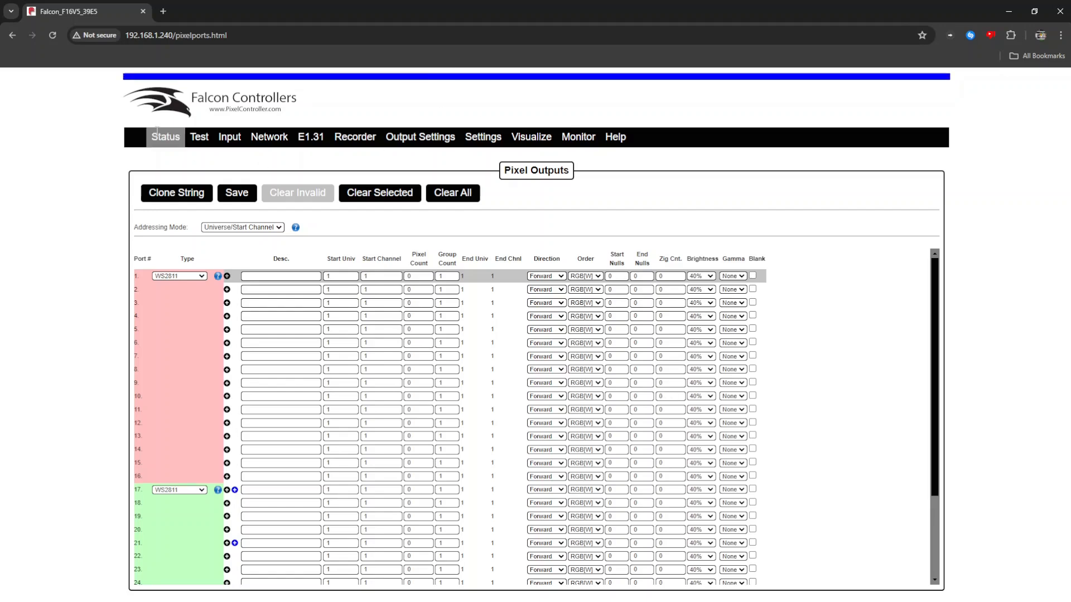
# Open the controller's Status page and examine the available Board Configuration options, keeping 16 Local Ports + 4 Smart Receiver Chains.
pyautogui.click(158, 135)
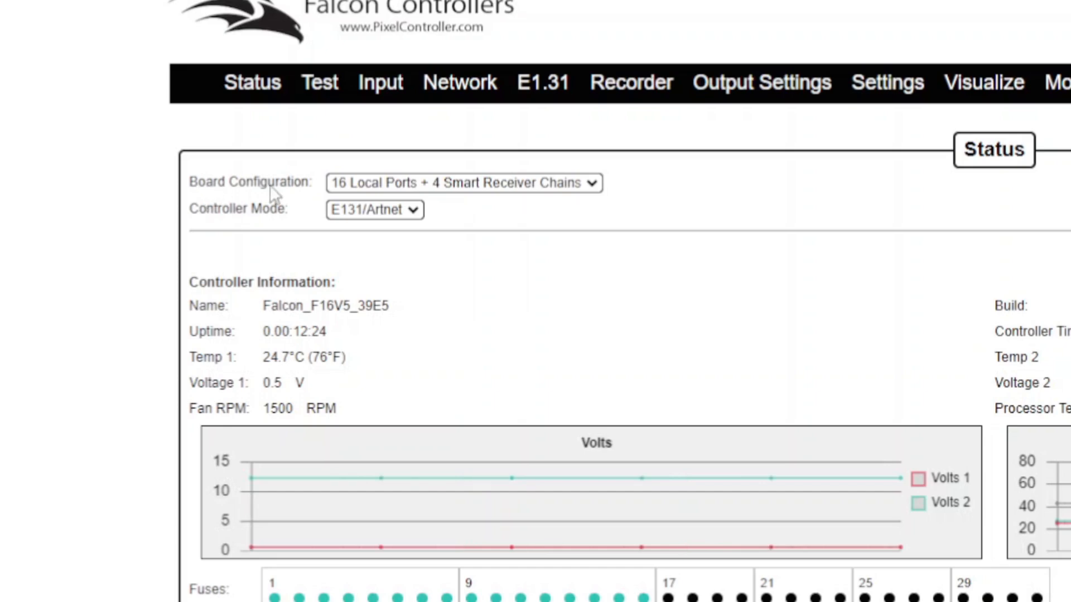
pyautogui.click(419, 186)
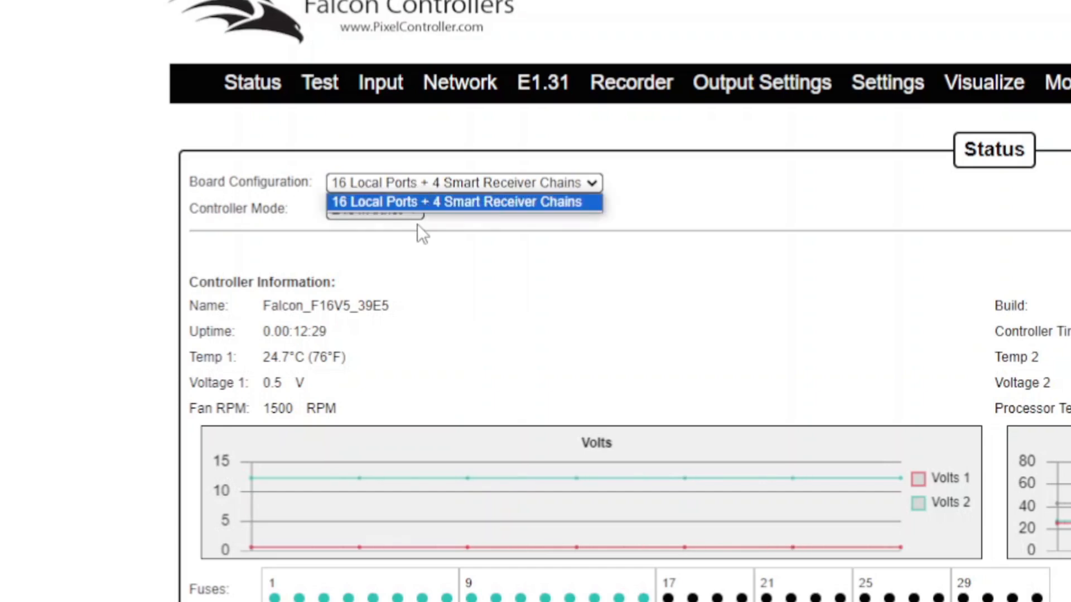
pyautogui.click(479, 203)
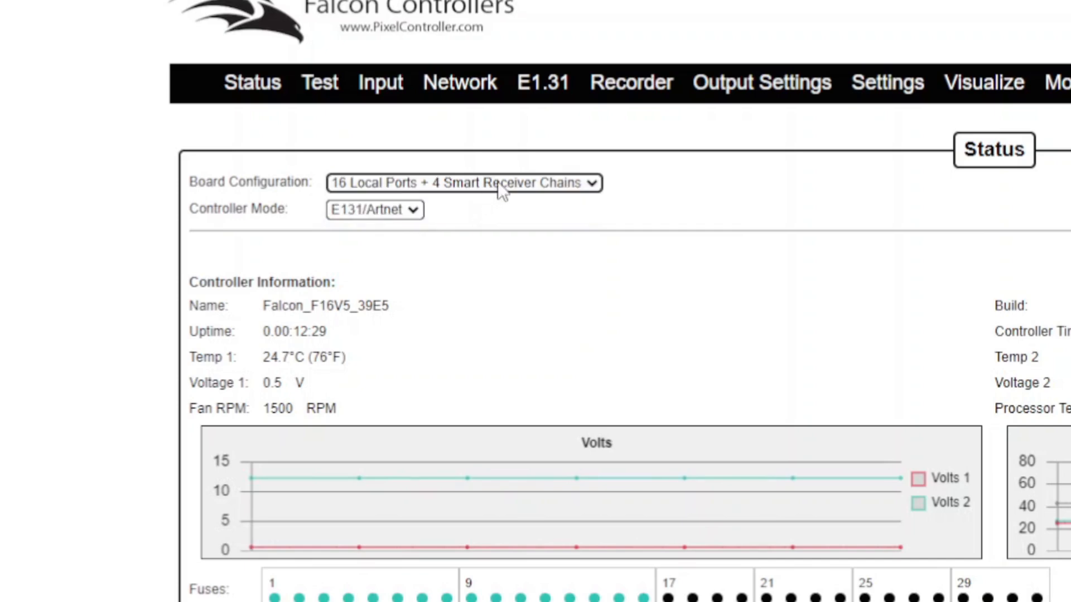
pyautogui.click(516, 196)
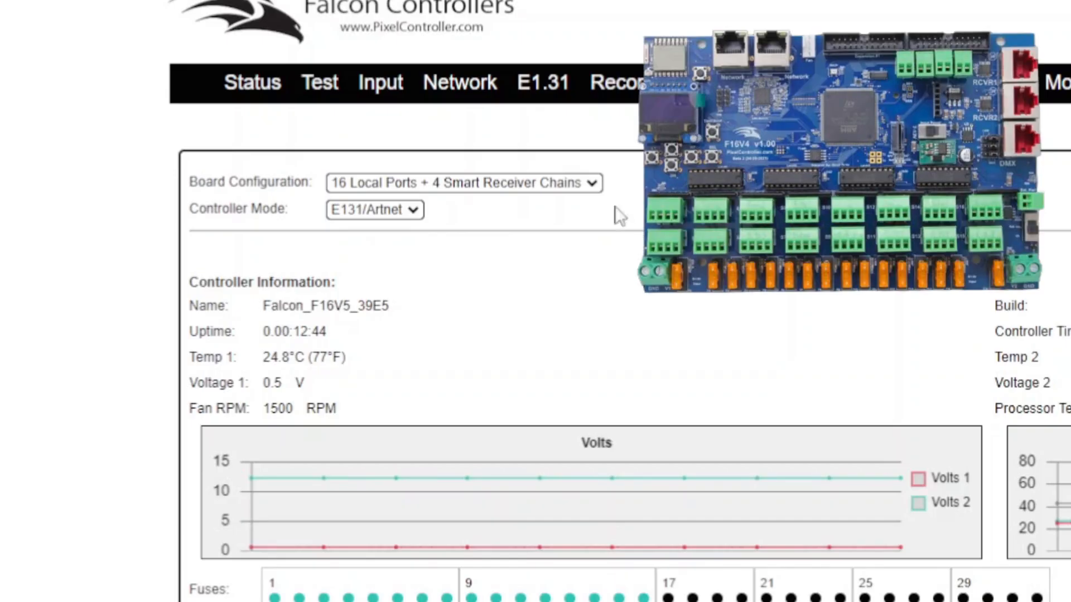
pyautogui.click(528, 190)
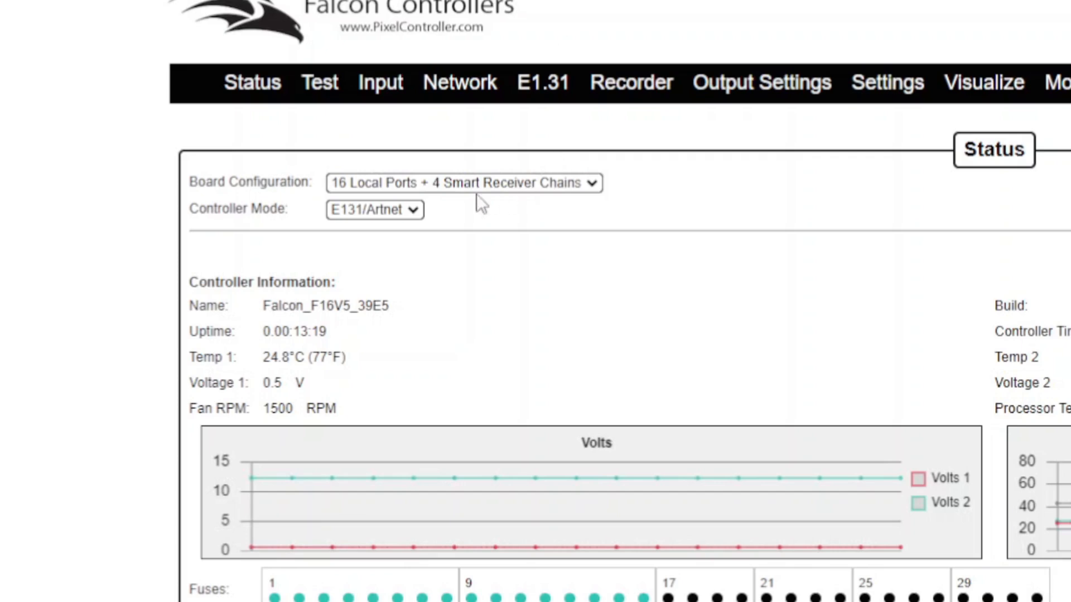
pyautogui.click(475, 185)
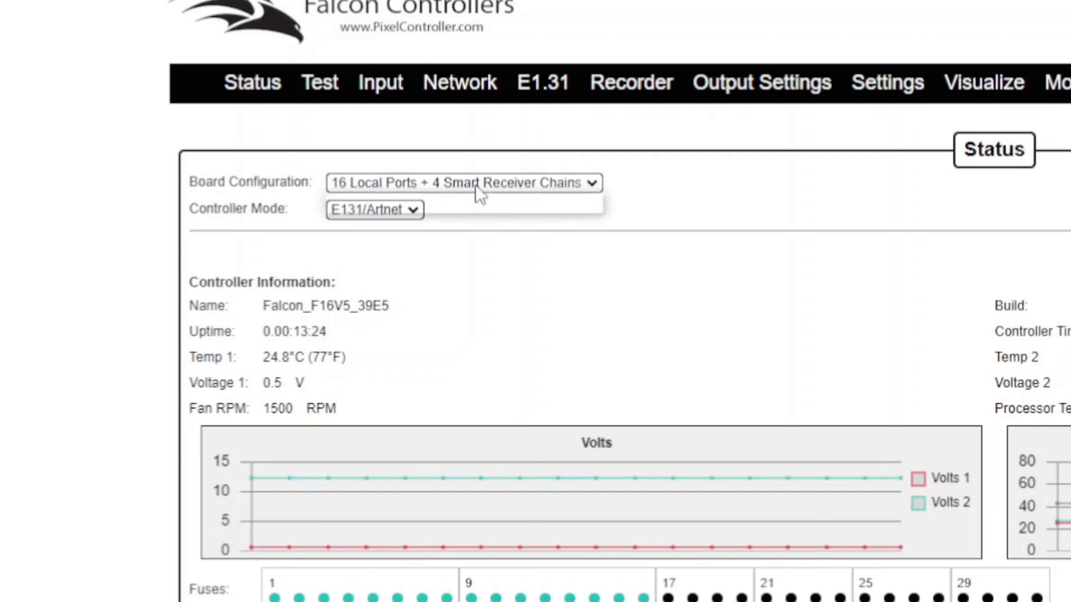
pyautogui.click(477, 202)
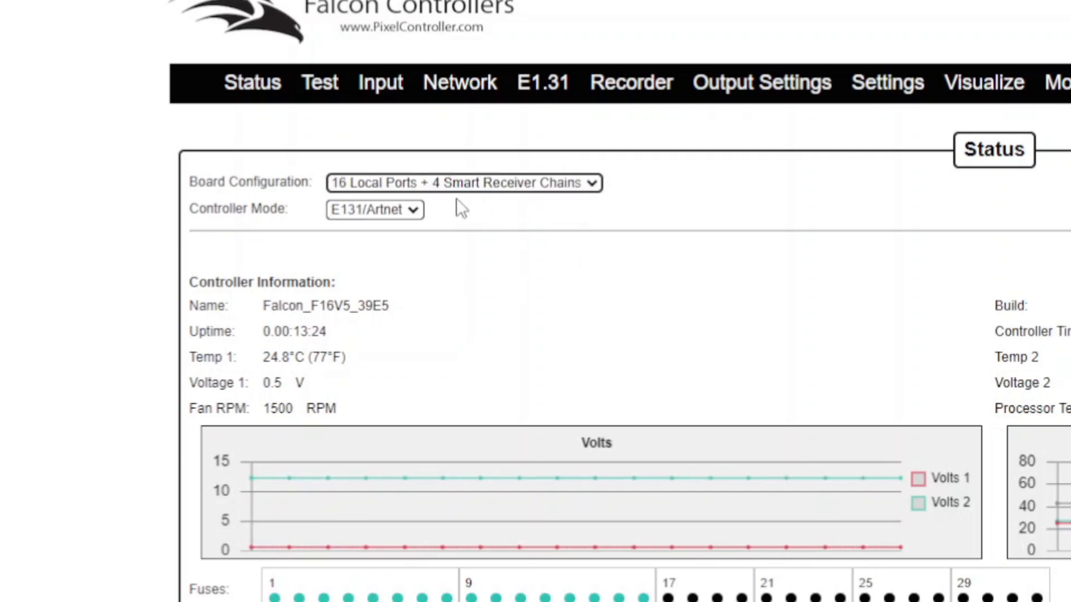
# Open the Pixel Outputs page and examine local ports 1 to 16 and the receiver ports 17 to 32.
pyautogui.moveTo(748, 85)
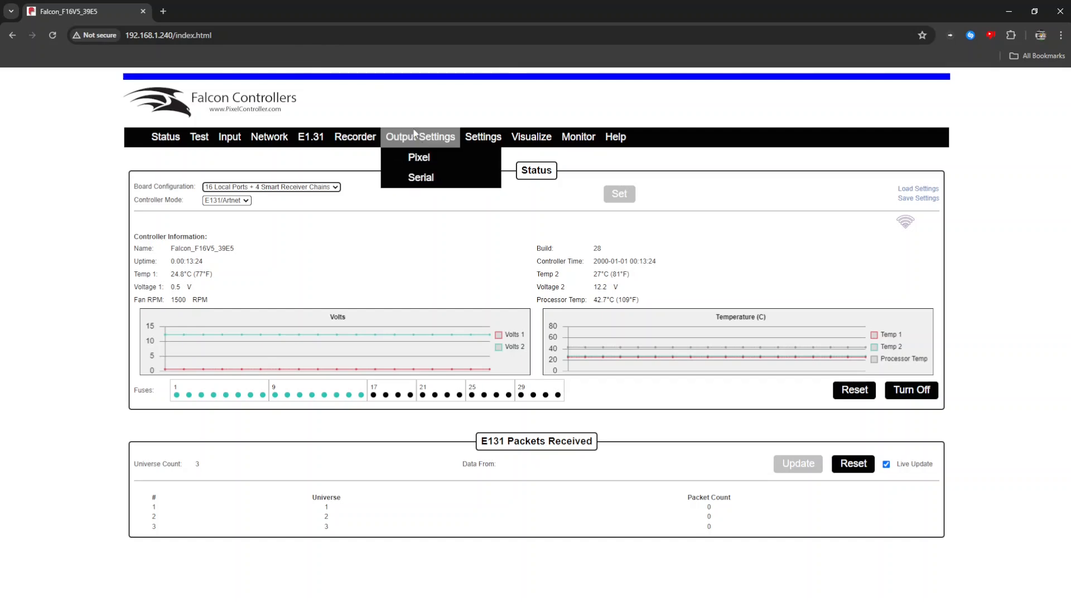
pyautogui.click(433, 166)
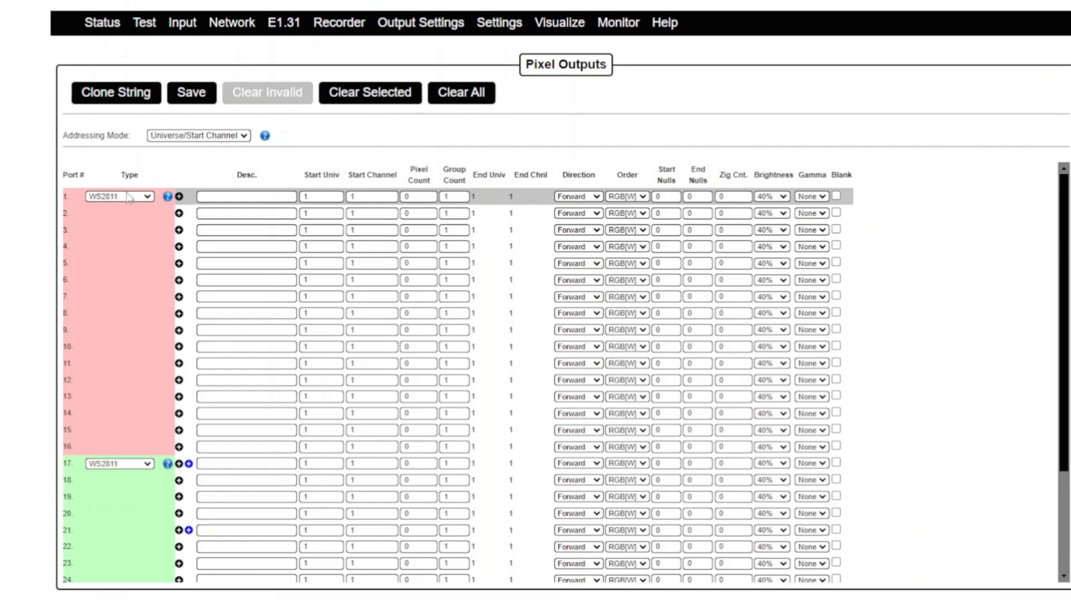
pyautogui.scroll(-1, 202, 284)
pyautogui.scroll(-1, 150, 212)
pyautogui.scroll(2, 149, 212)
pyautogui.scroll(-2, 153, 245)
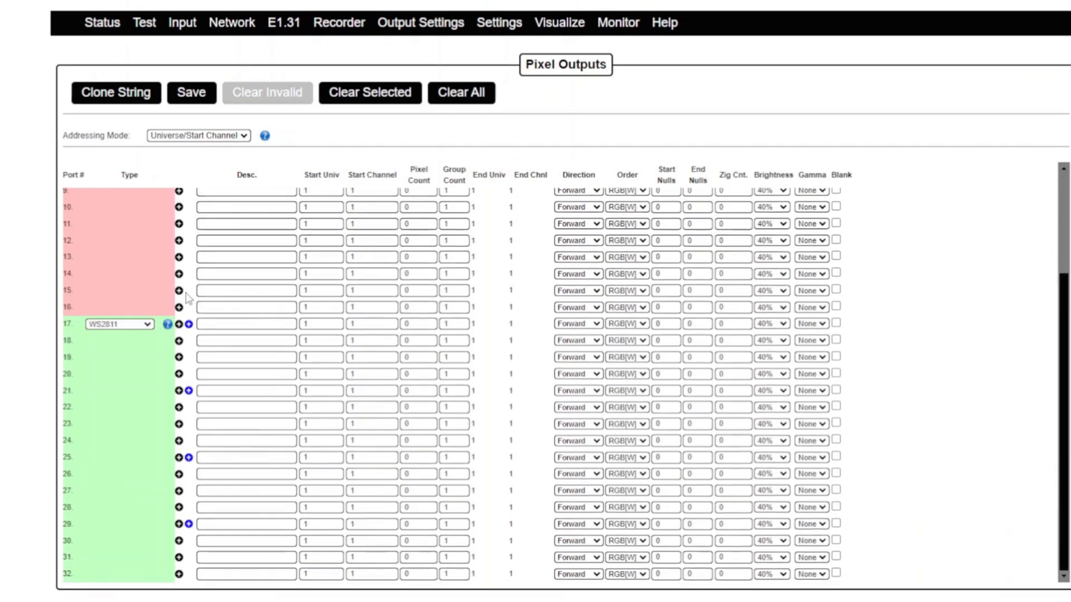
pyautogui.scroll(2, 159, 289)
pyautogui.scroll(-1, 218, 285)
pyautogui.scroll(-1, 220, 283)
pyautogui.scroll(2, 149, 402)
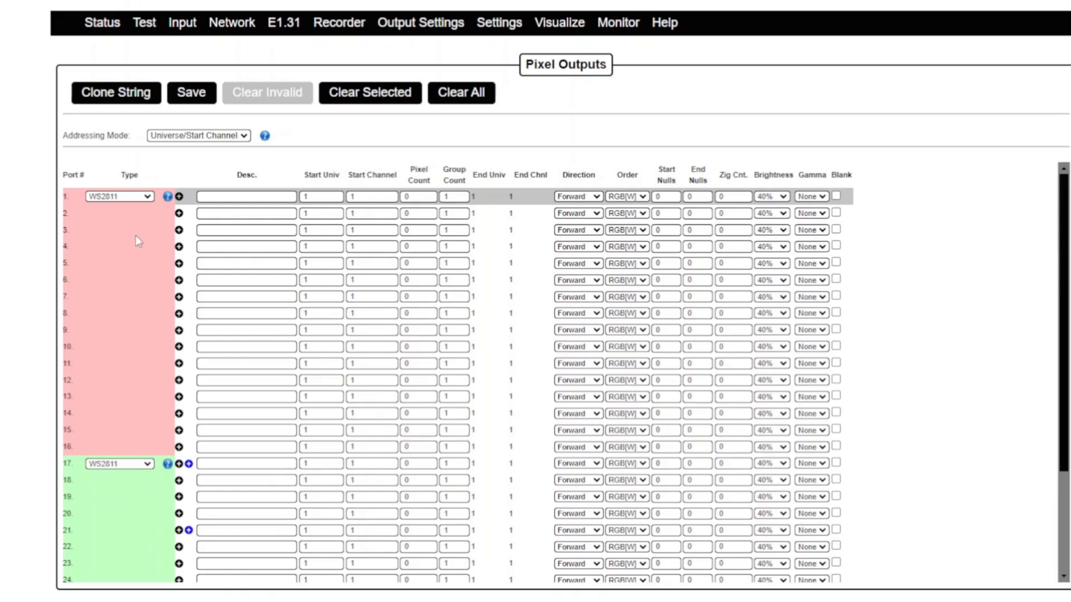
pyautogui.scroll(-3, 111, 262)
pyautogui.scroll(1, 139, 546)
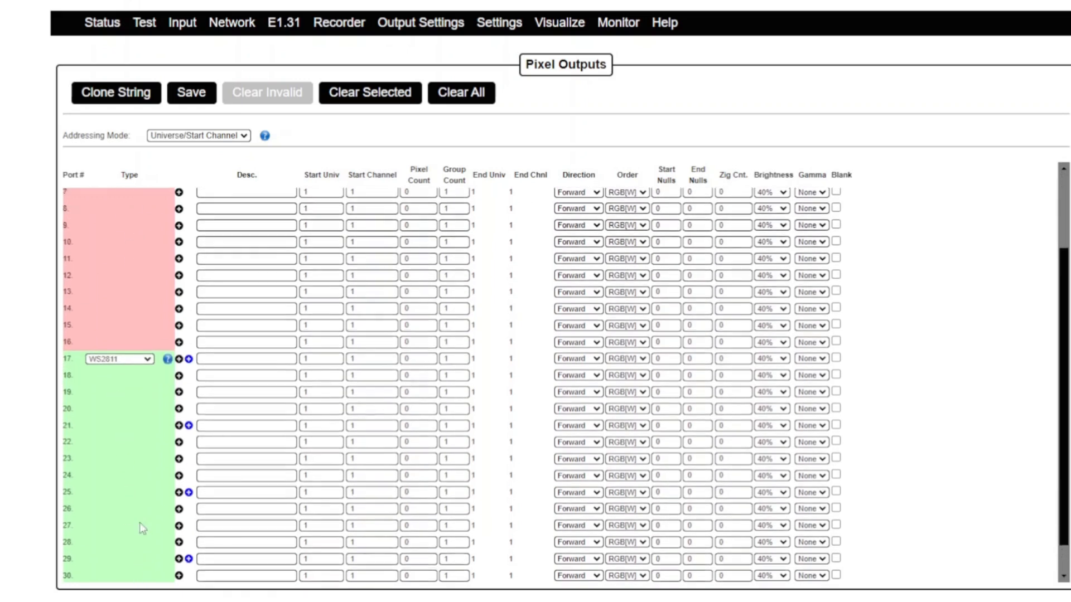
pyautogui.scroll(2, 142, 528)
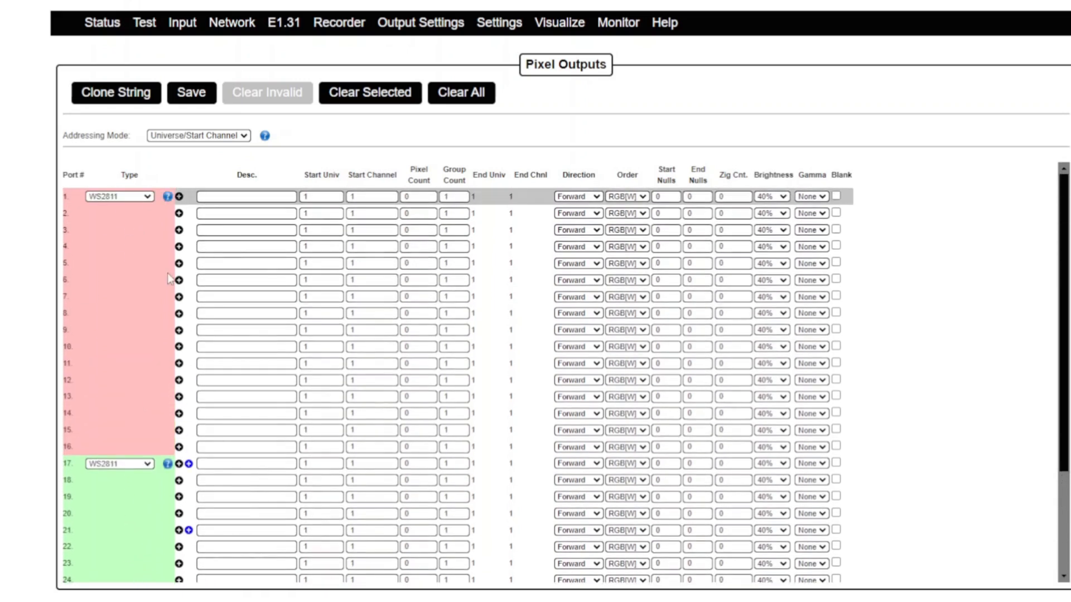
pyautogui.scroll(-3, 131, 236)
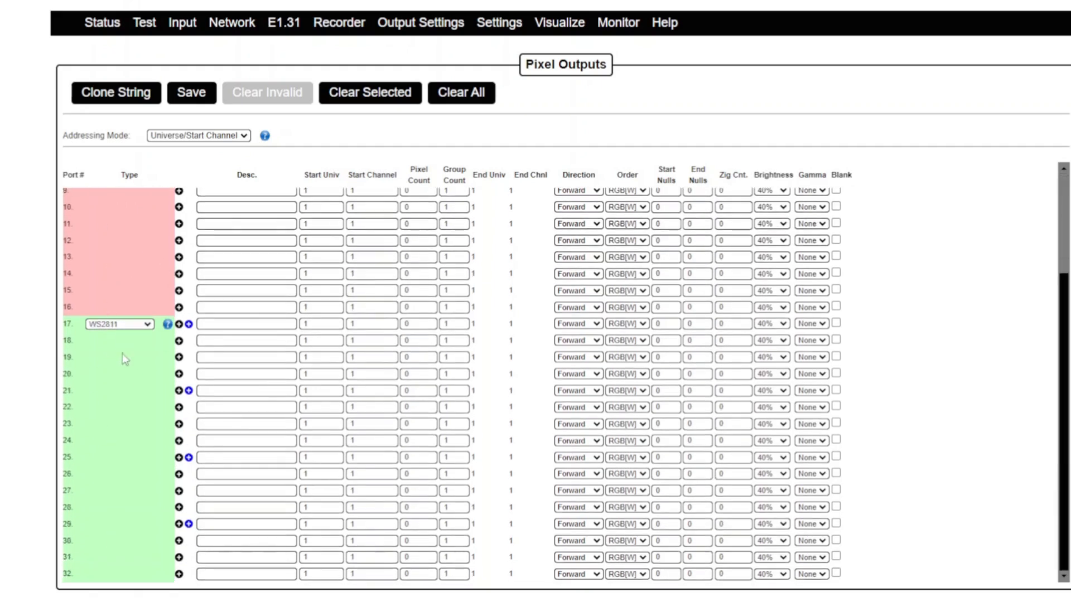
pyautogui.scroll(3, 120, 345)
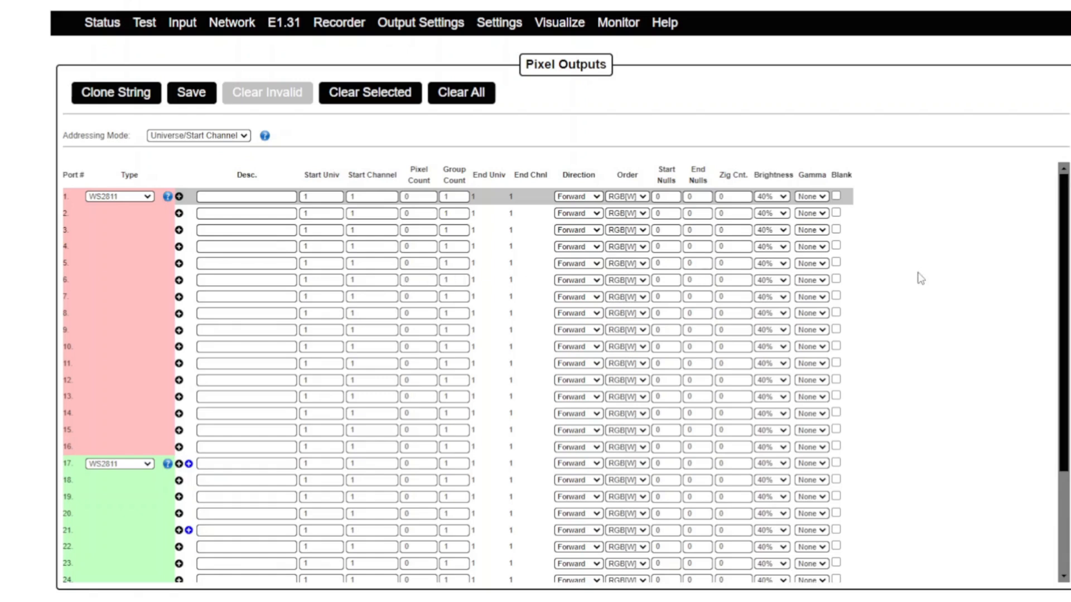
pyautogui.scroll(-1, 224, 352)
pyautogui.scroll(1, 296, 281)
pyautogui.scroll(1, 126, 239)
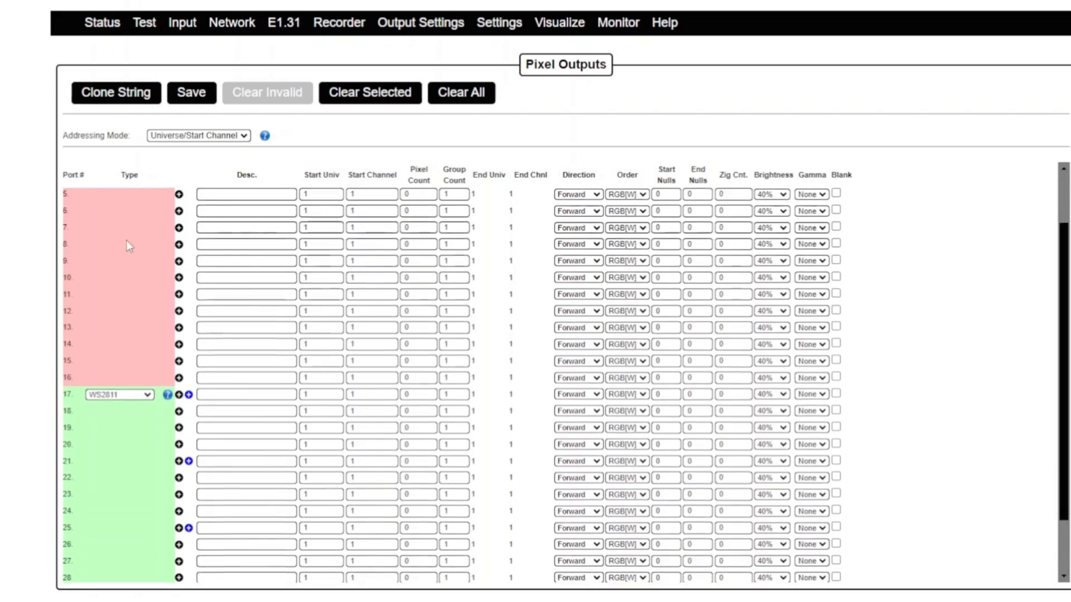
pyautogui.scroll(-2, 126, 240)
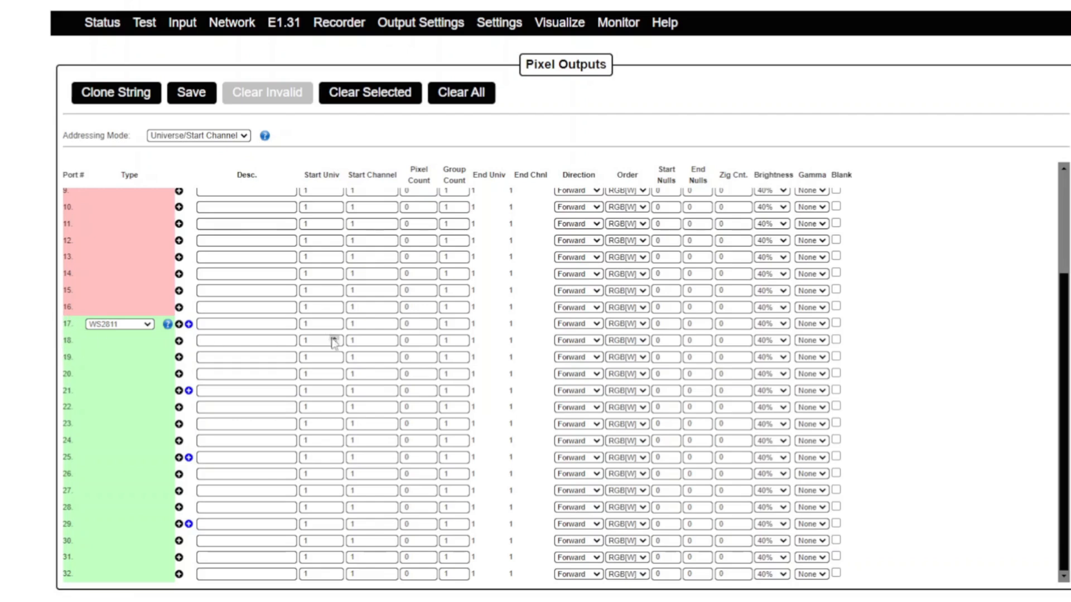
# Set the pixel count of port 18 to 50, leaving its start universe and start channel at 1.
pyautogui.click(412, 342)
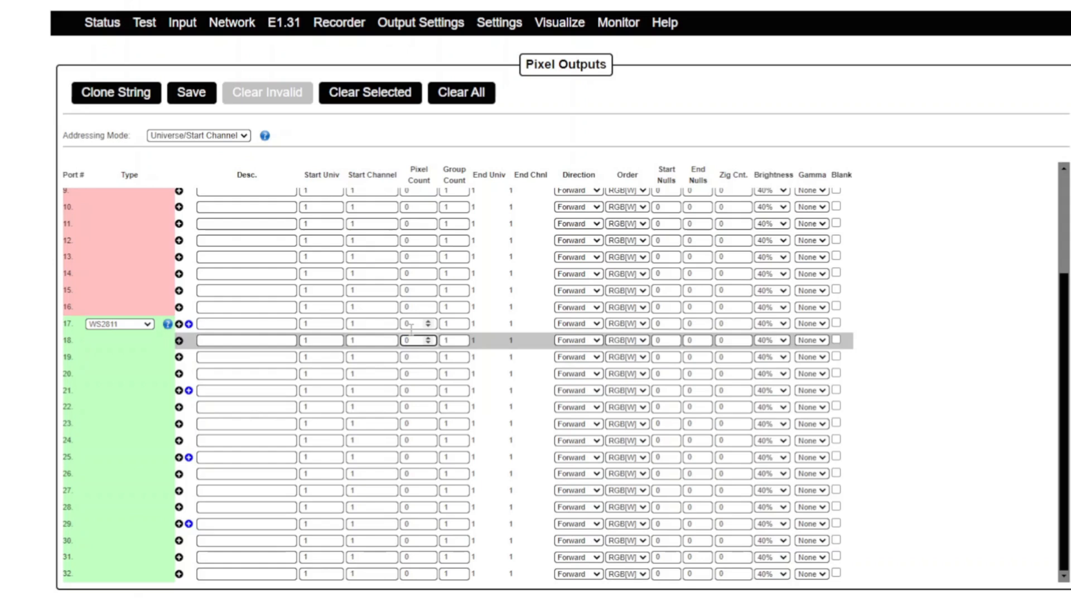
pyautogui.write('500')
pyautogui.hotkey('shift', 'Tab')
pyautogui.hotkey('shift', 'Tab')
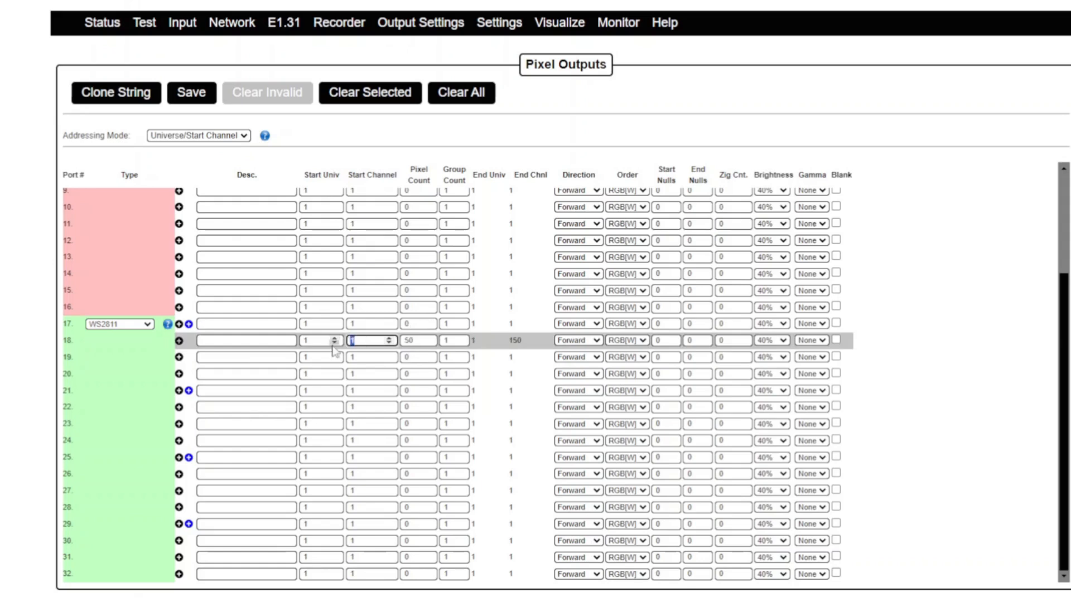
pyautogui.press('Tab')
pyautogui.hotkey('shift', 'Tab')
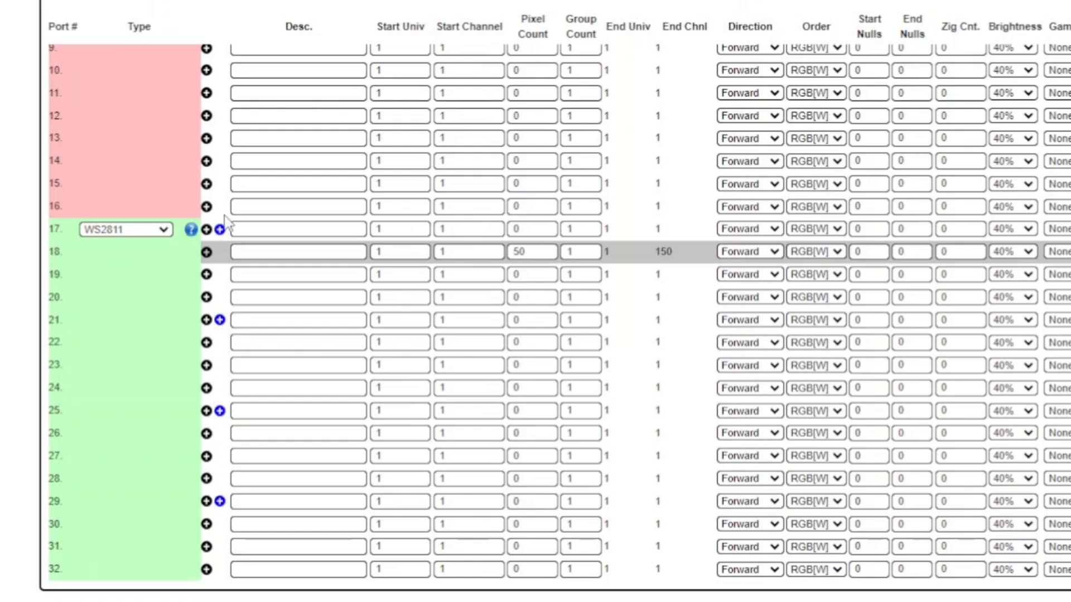
# Convert ports 17 to 20 to a smart receiver and add a second receiver, b, to that chain.
pyautogui.scroll(3, 187, 220)
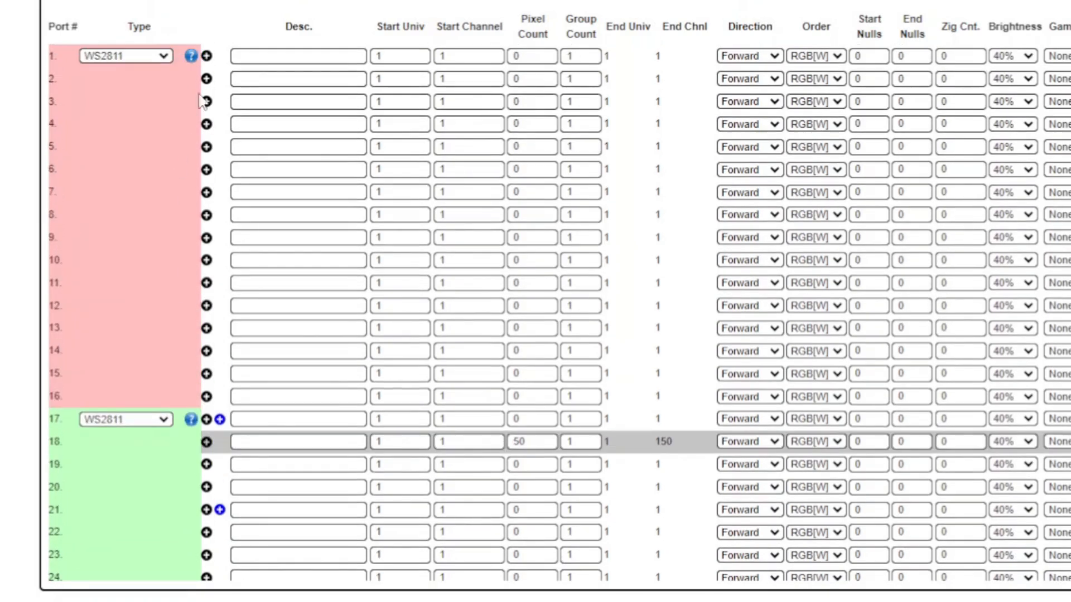
pyautogui.scroll(-3, 185, 450)
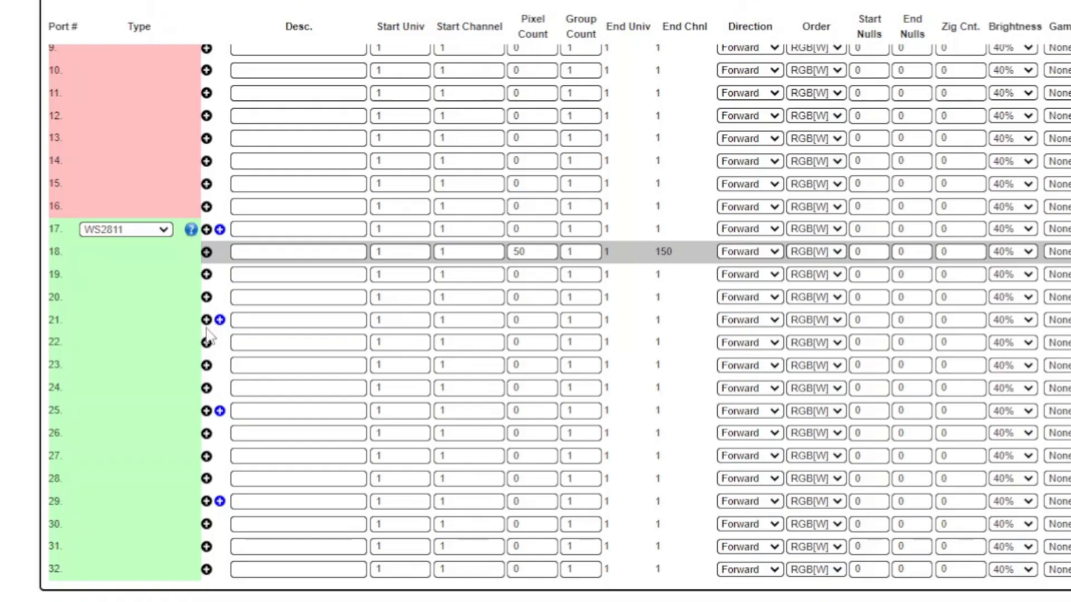
pyautogui.click(220, 230)
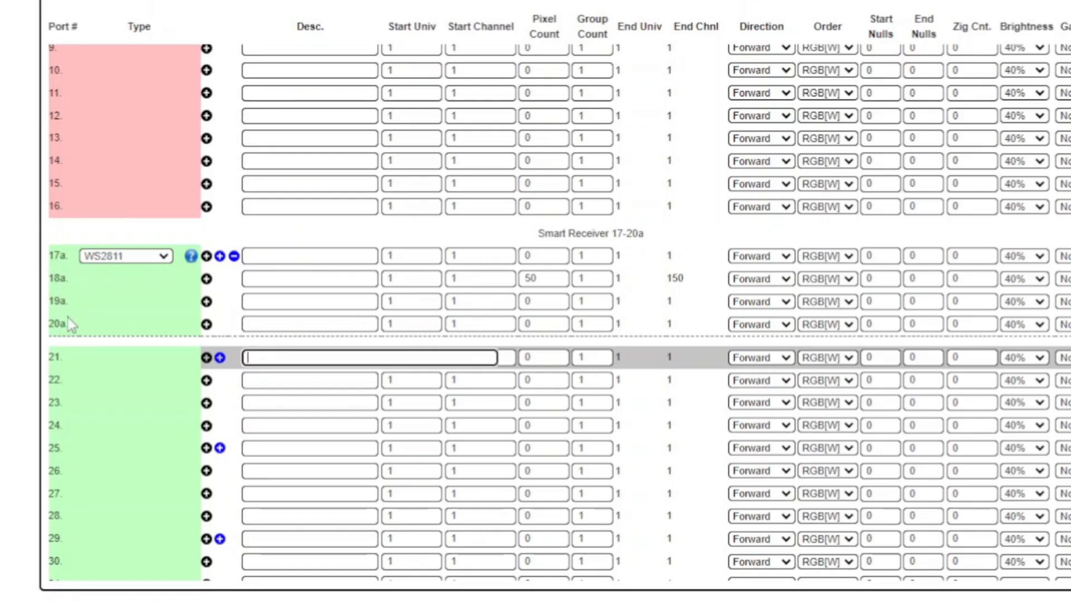
pyautogui.click(220, 257)
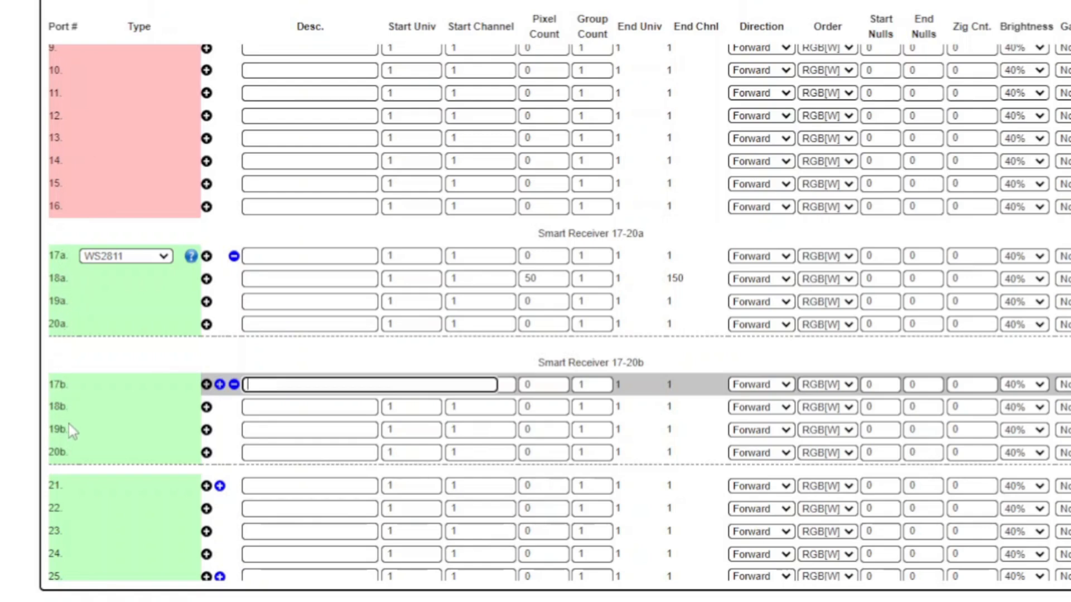
# Add smart receivers c, d, e and f to the chain on ports 17 to 20.
pyautogui.scroll(-3, 68, 399)
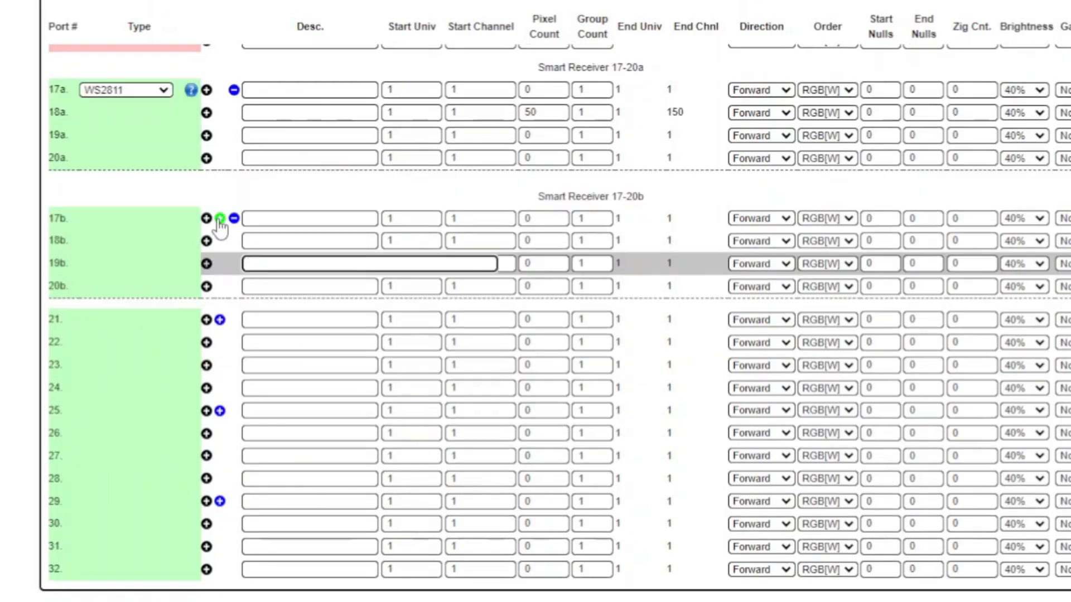
pyautogui.click(219, 218)
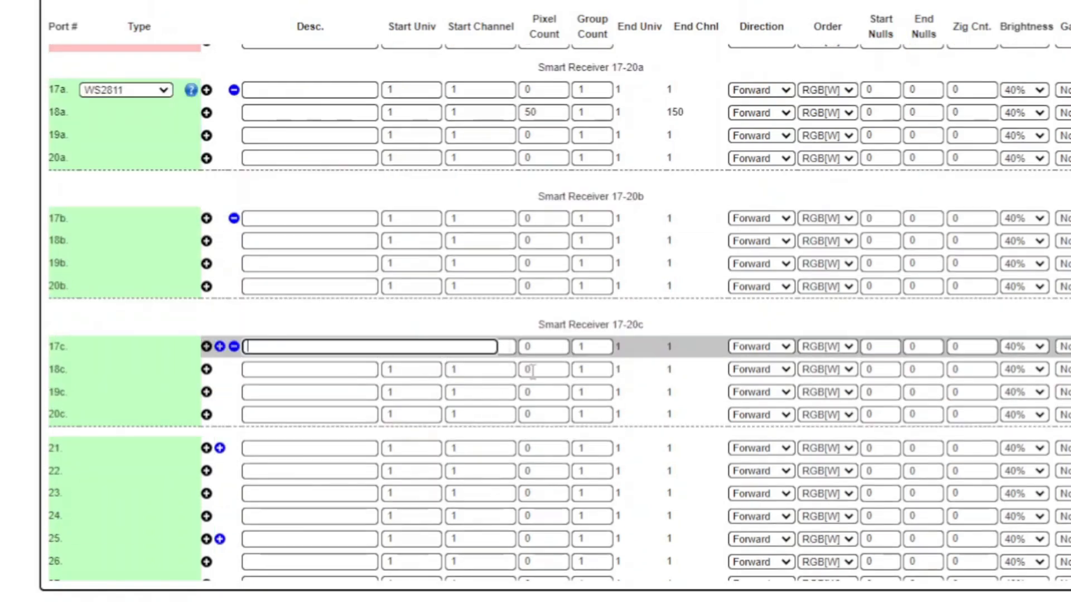
pyautogui.click(220, 346)
pyautogui.scroll(-2, 650, 423)
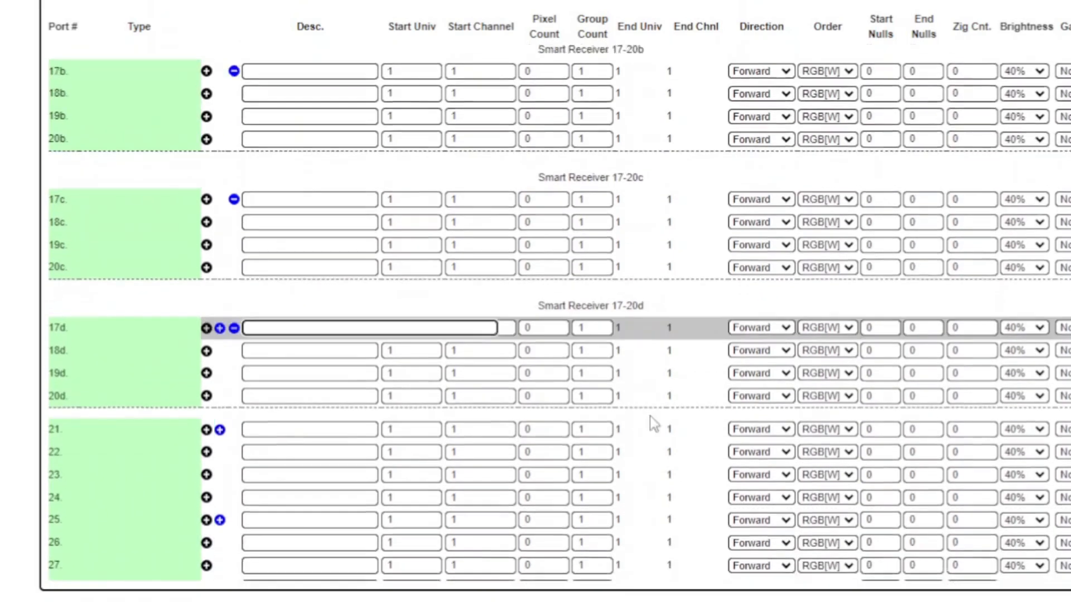
pyautogui.click(220, 380)
pyautogui.scroll(-5, 430, 352)
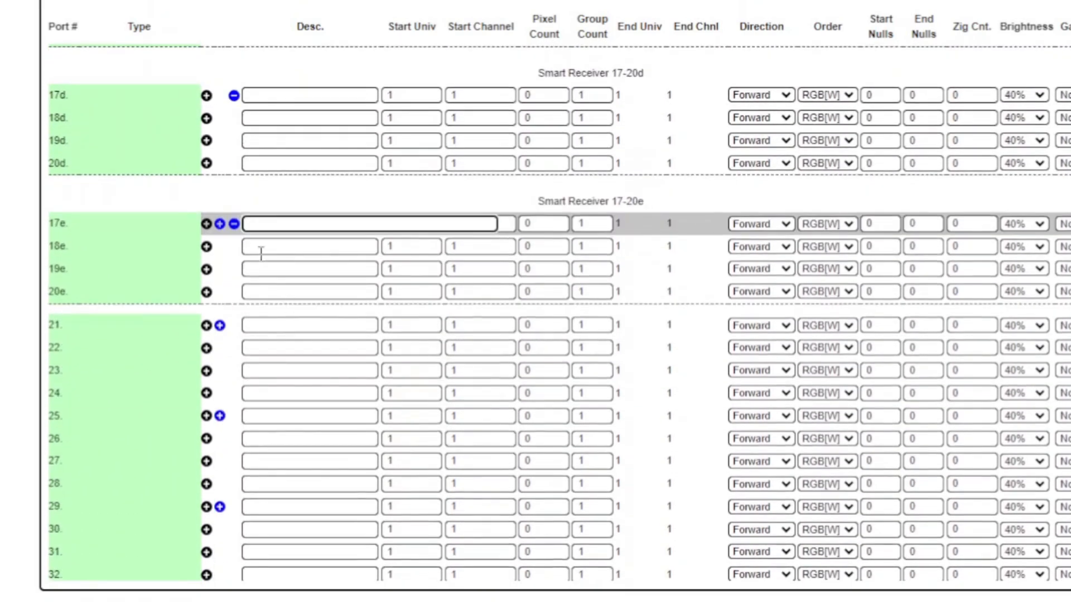
pyautogui.click(220, 224)
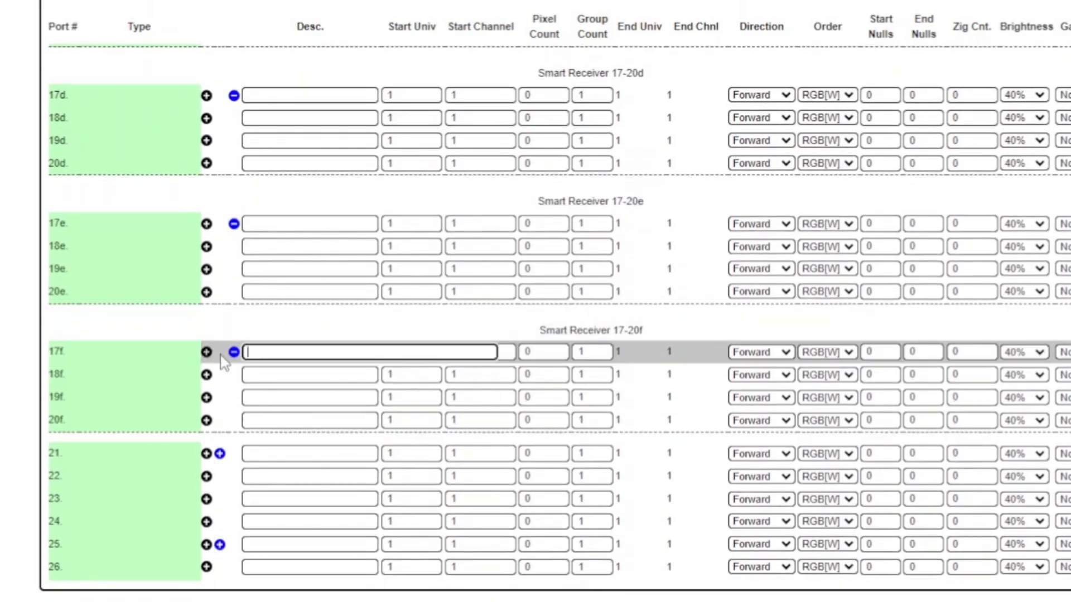
pyautogui.click(218, 375)
# Examine the port rows of smart receivers a to f on ports 17 to 20 and the remaining ports 21 to 32.
pyautogui.scroll(12, 418, 402)
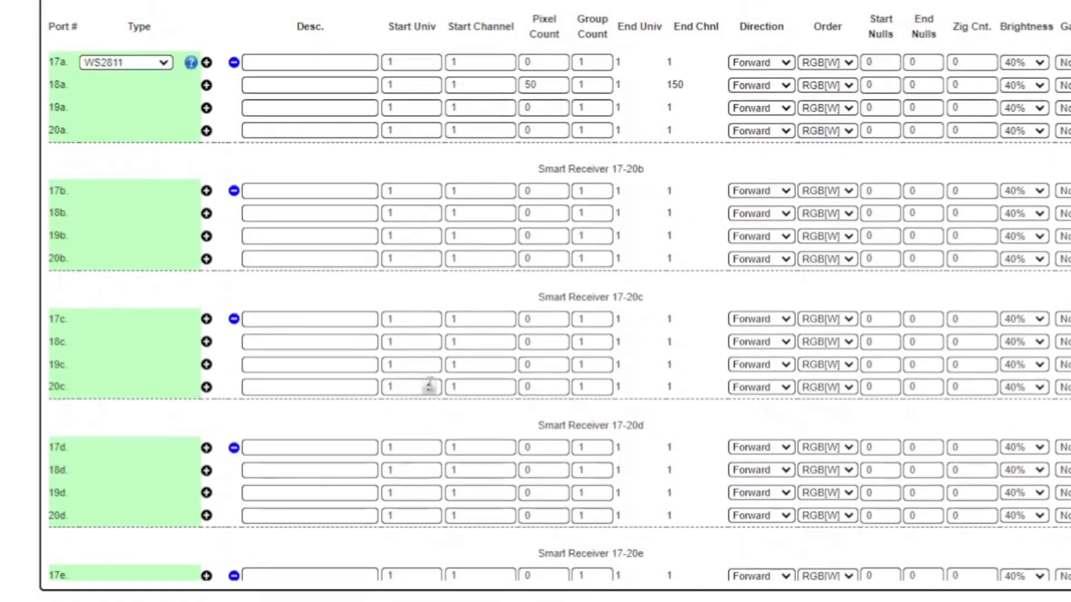
pyautogui.scroll(-6, 439, 370)
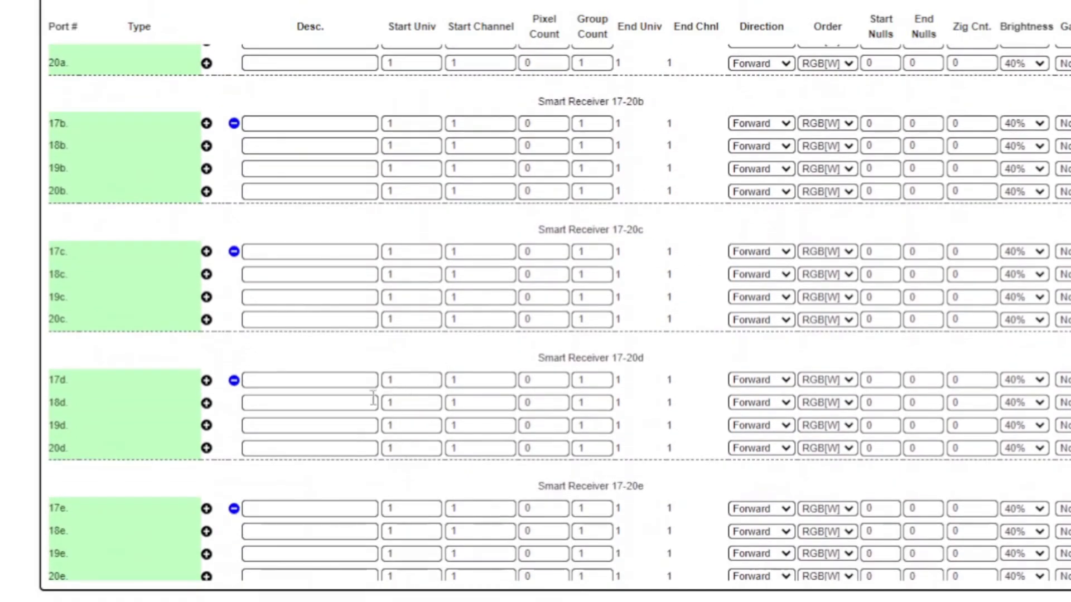
pyautogui.scroll(3, 93, 175)
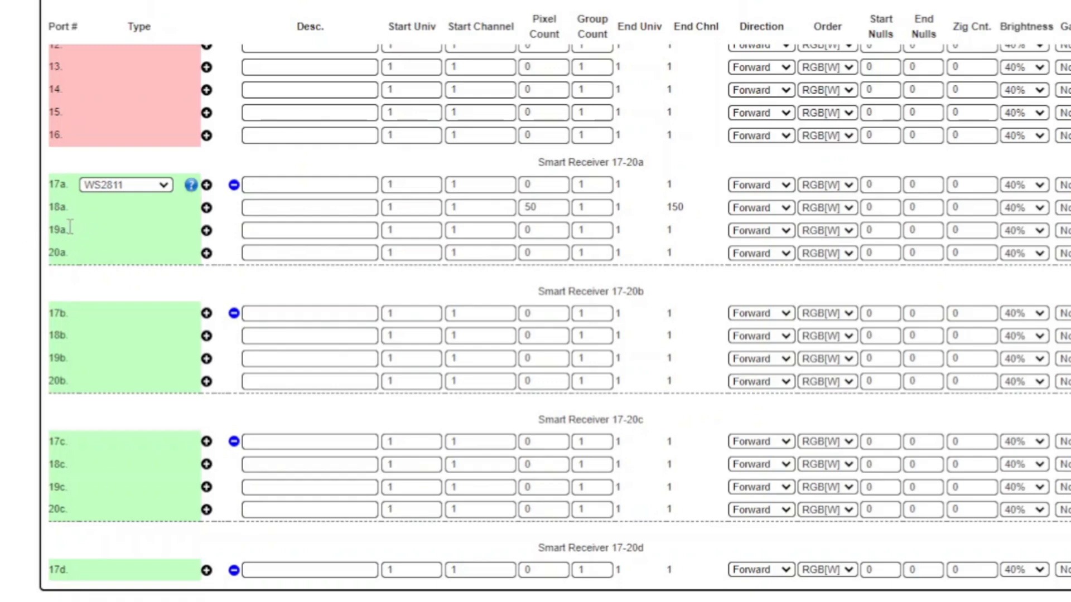
pyautogui.scroll(-2, 83, 357)
pyautogui.scroll(-4, 139, 385)
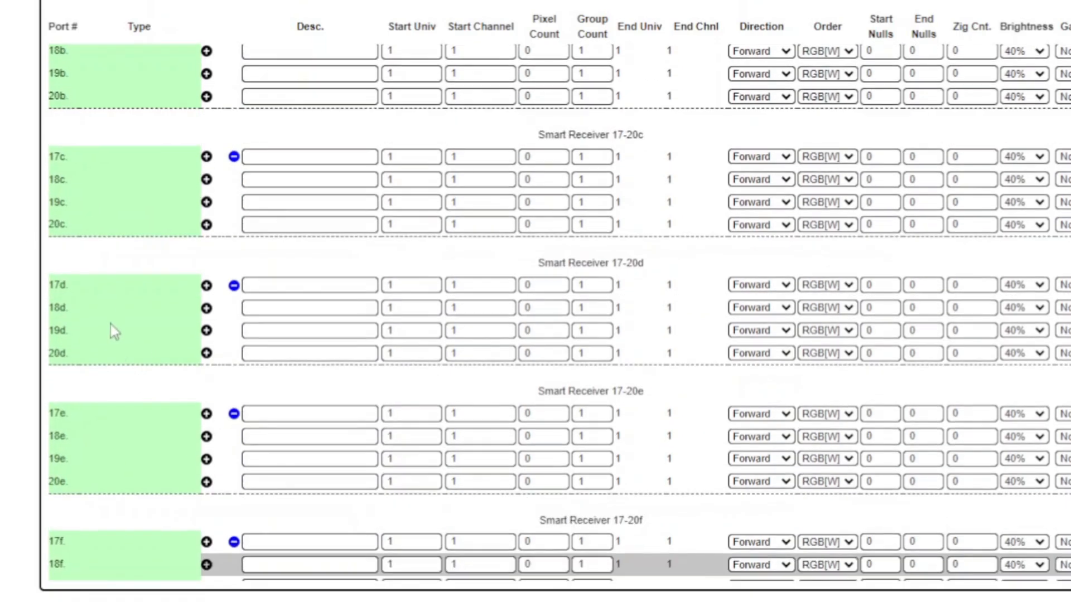
pyautogui.scroll(7, 110, 329)
pyautogui.scroll(-8, 112, 393)
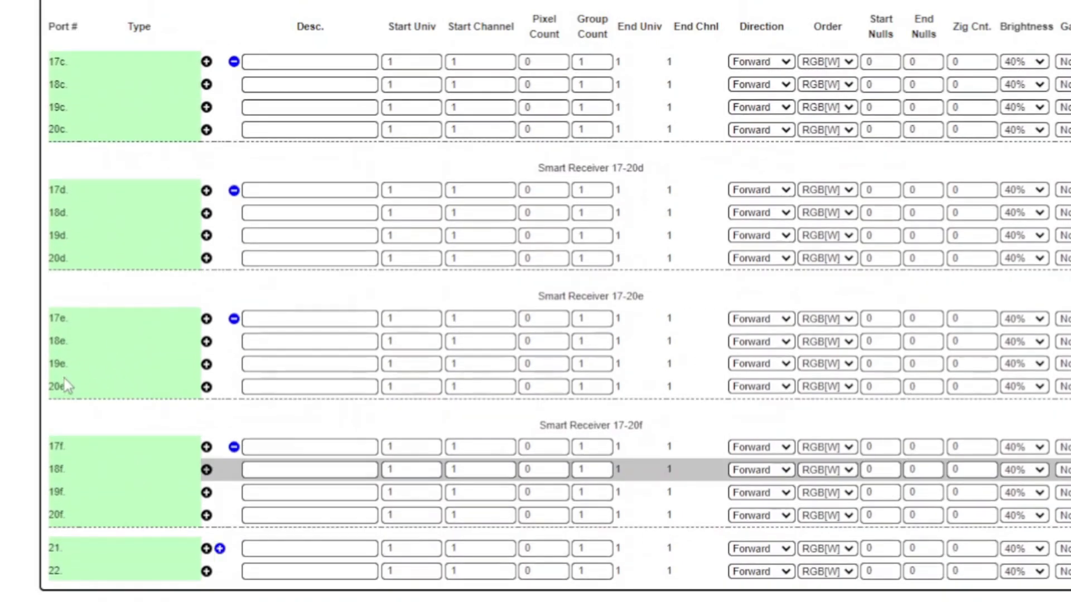
pyautogui.scroll(-3, 133, 397)
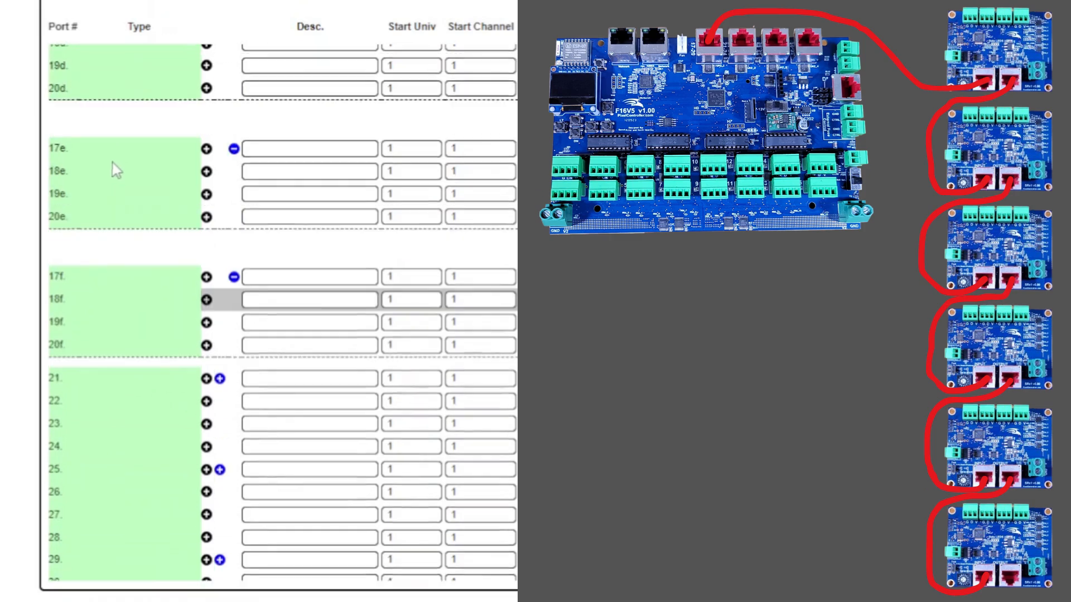
pyautogui.scroll(-2, 151, 335)
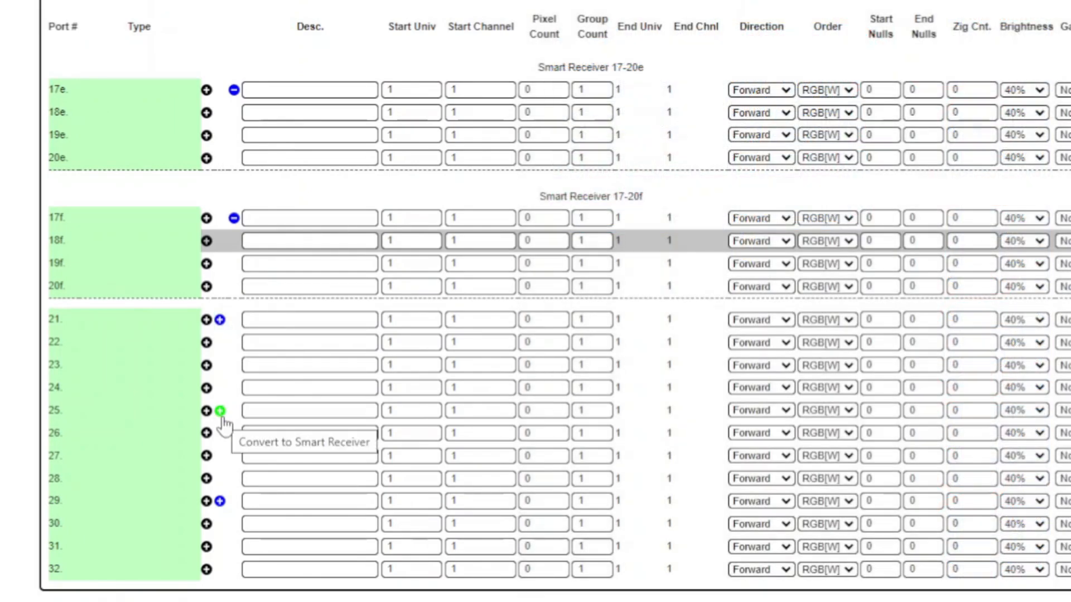
pyautogui.scroll(3, 223, 423)
pyautogui.scroll(-3, 184, 346)
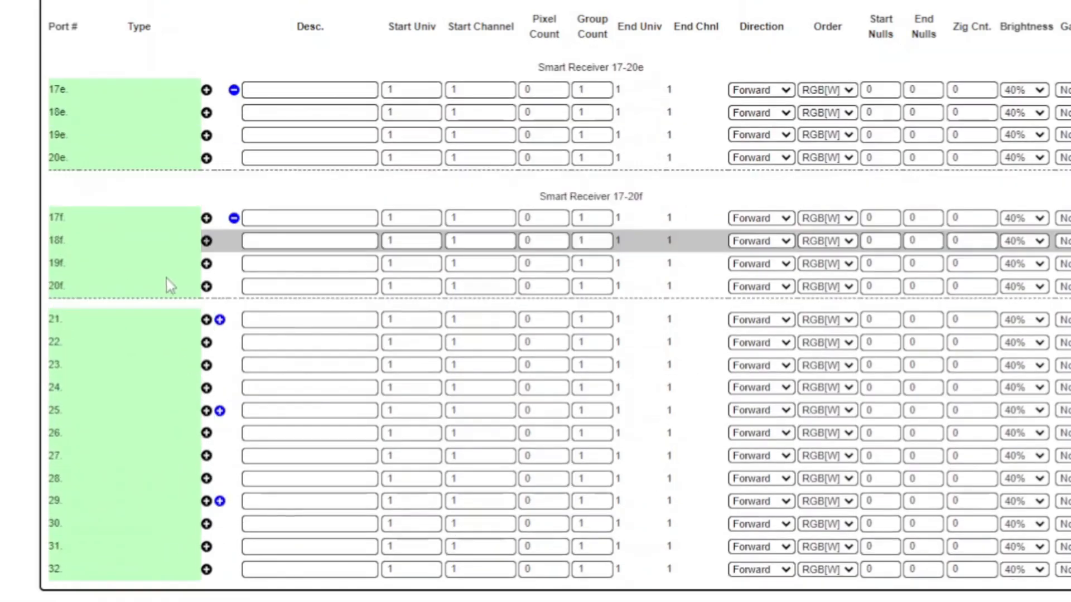
# Delete smart receivers f, e, d and c from the chain on ports 17 to 20, keeping only a and b.
pyautogui.scroll(2, 217, 287)
pyautogui.scroll(1, 217, 287)
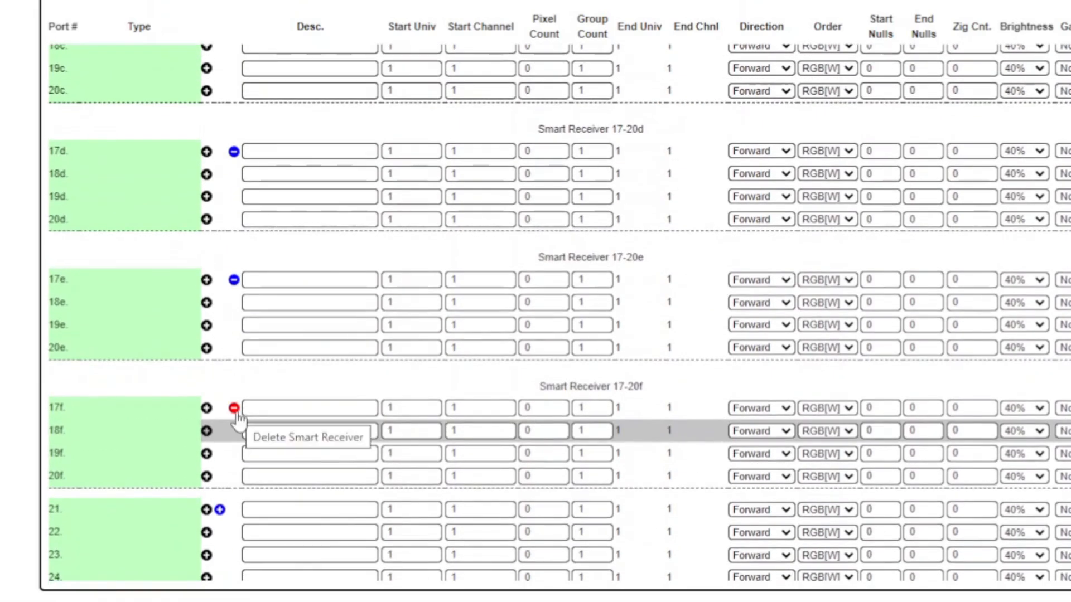
pyautogui.click(234, 408)
pyautogui.click(234, 280)
pyautogui.scroll(2, 233, 323)
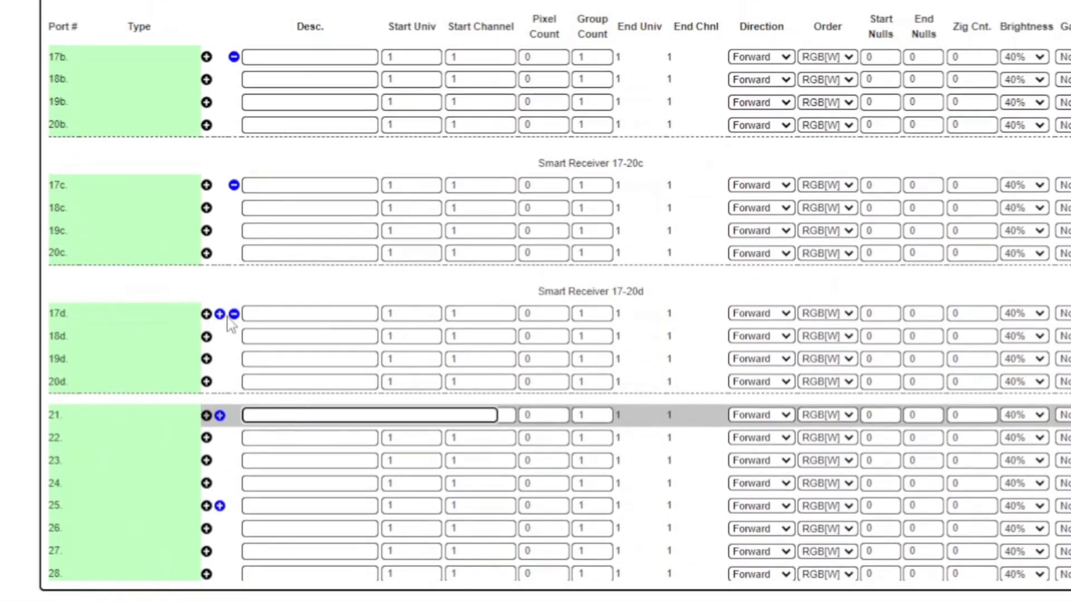
pyautogui.click(235, 314)
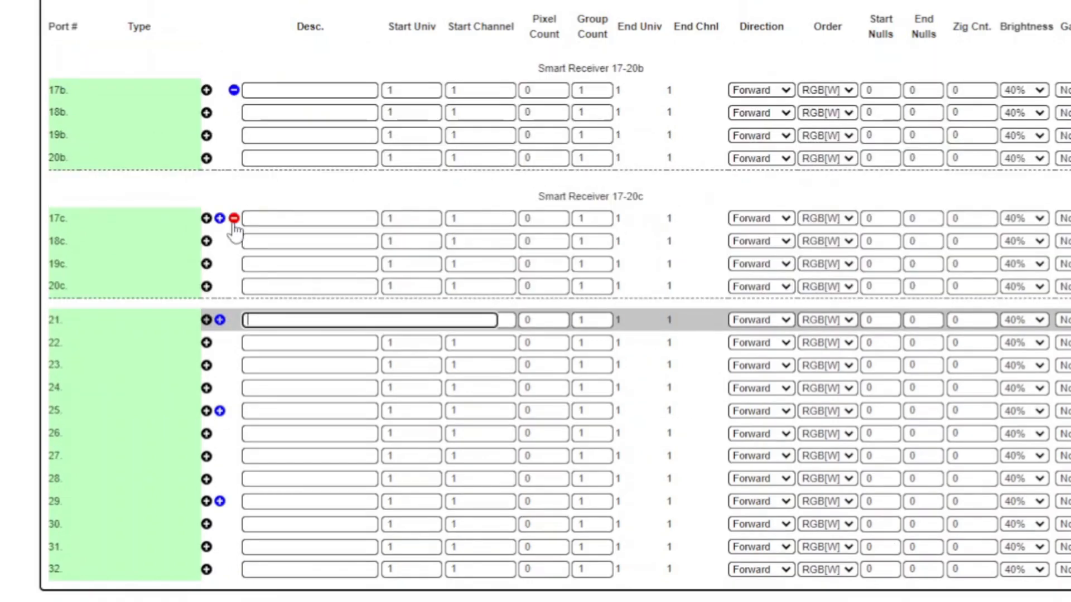
pyautogui.click(234, 218)
pyautogui.scroll(3, 262, 301)
pyautogui.scroll(-4, 246, 312)
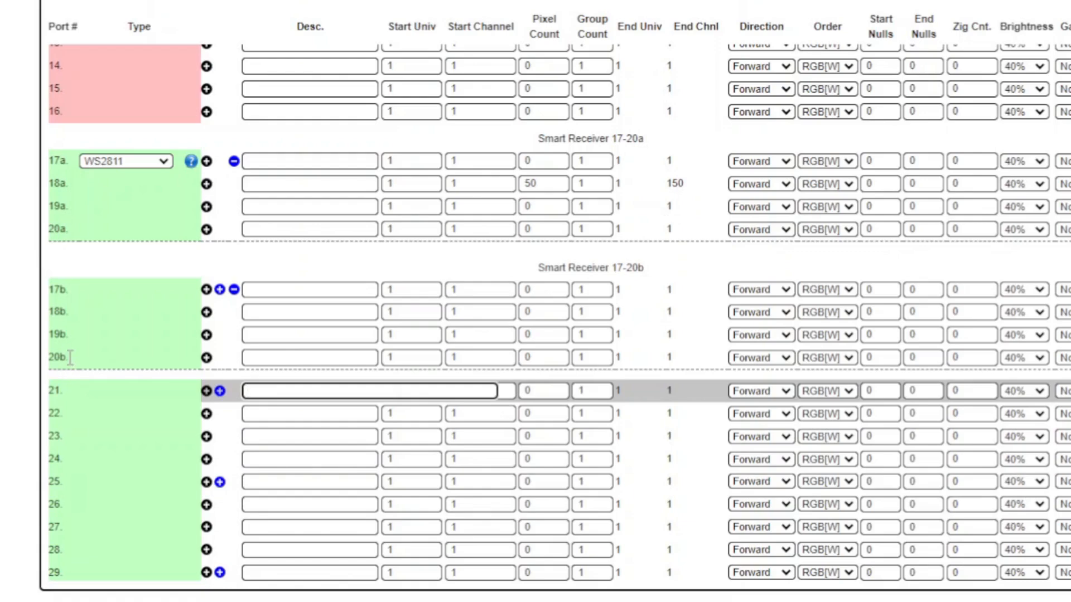
pyautogui.scroll(-2, 149, 340)
pyautogui.scroll(5, 150, 346)
pyautogui.scroll(-3, 150, 345)
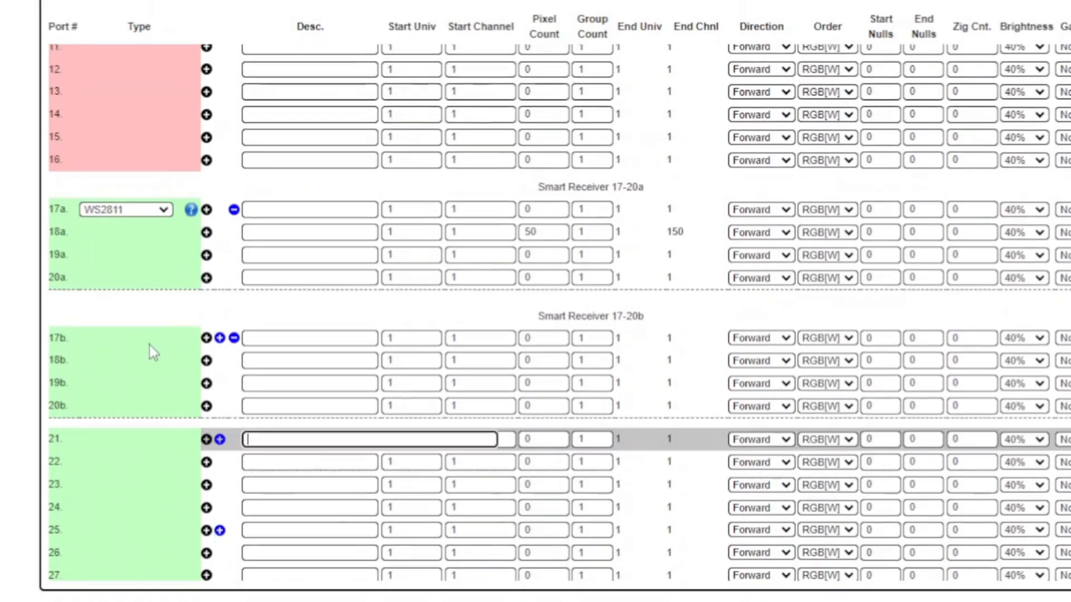
# Set the pixel count of ports 18a and 18b to 500 each.
pyautogui.scroll(-1, 149, 346)
pyautogui.scroll(-2, 189, 264)
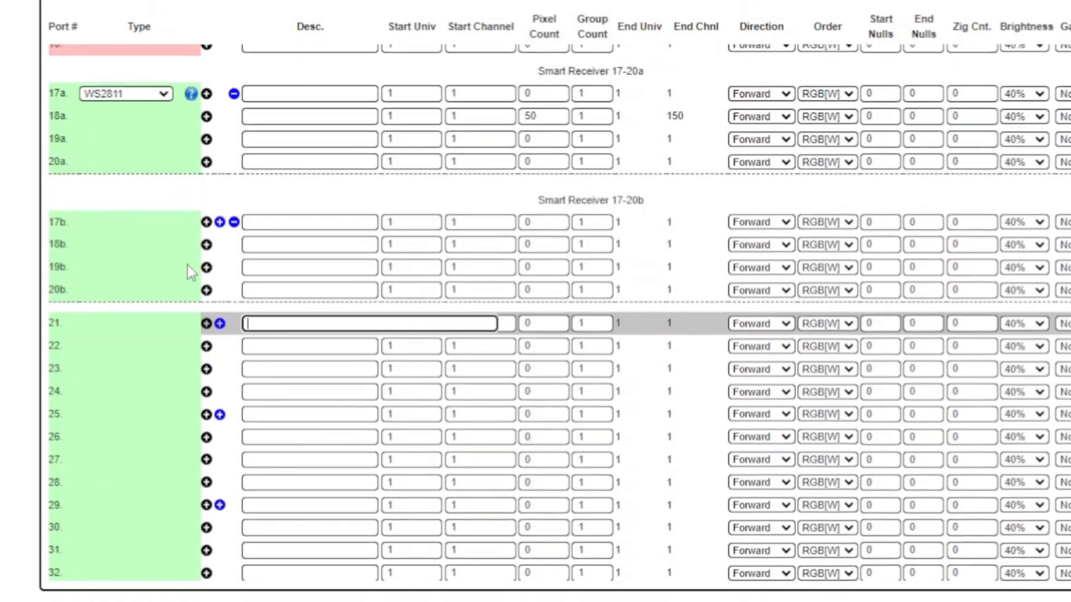
pyautogui.scroll(6, 183, 275)
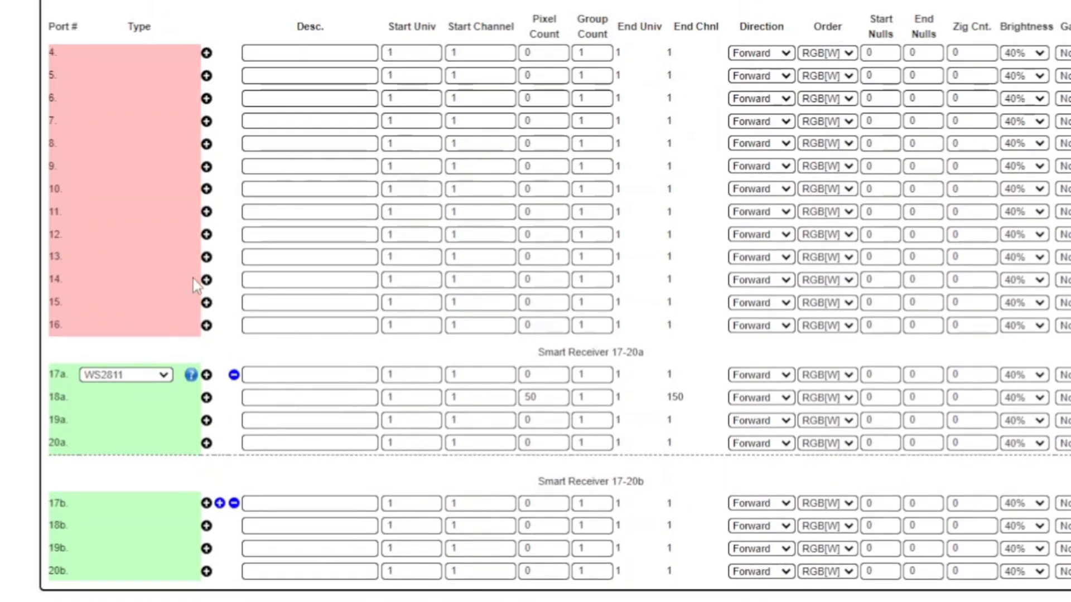
pyautogui.scroll(-2, 542, 298)
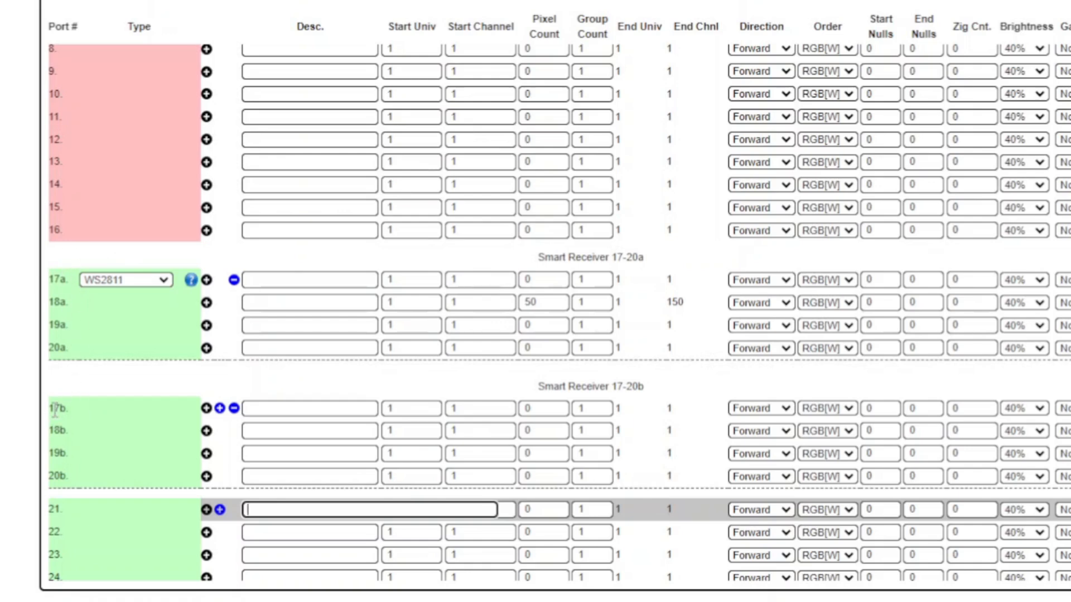
pyautogui.doubleClick(547, 302)
pyautogui.click(547, 301)
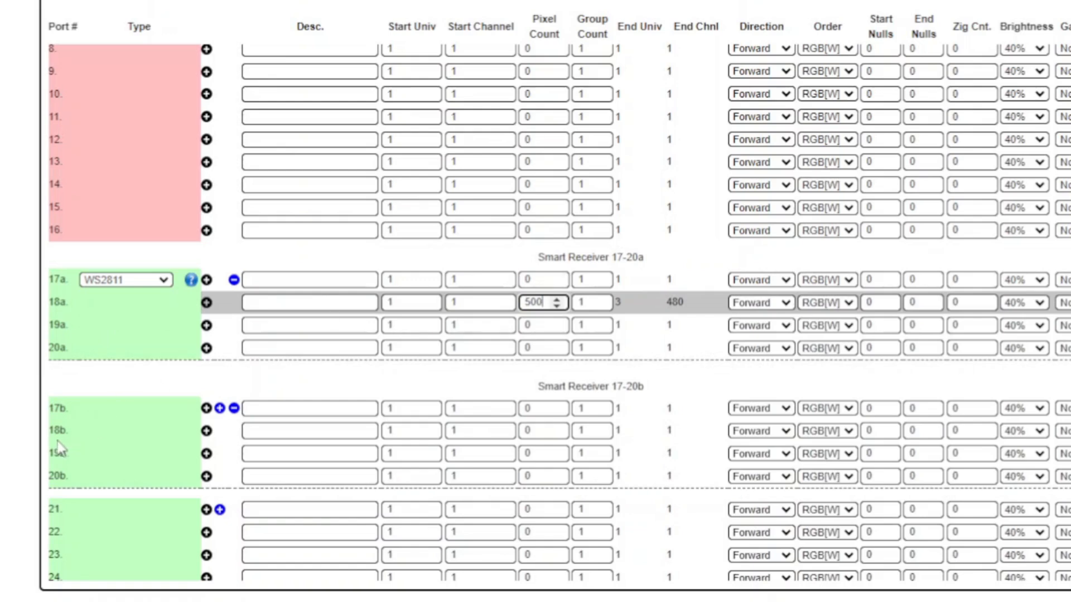
pyautogui.click(544, 430)
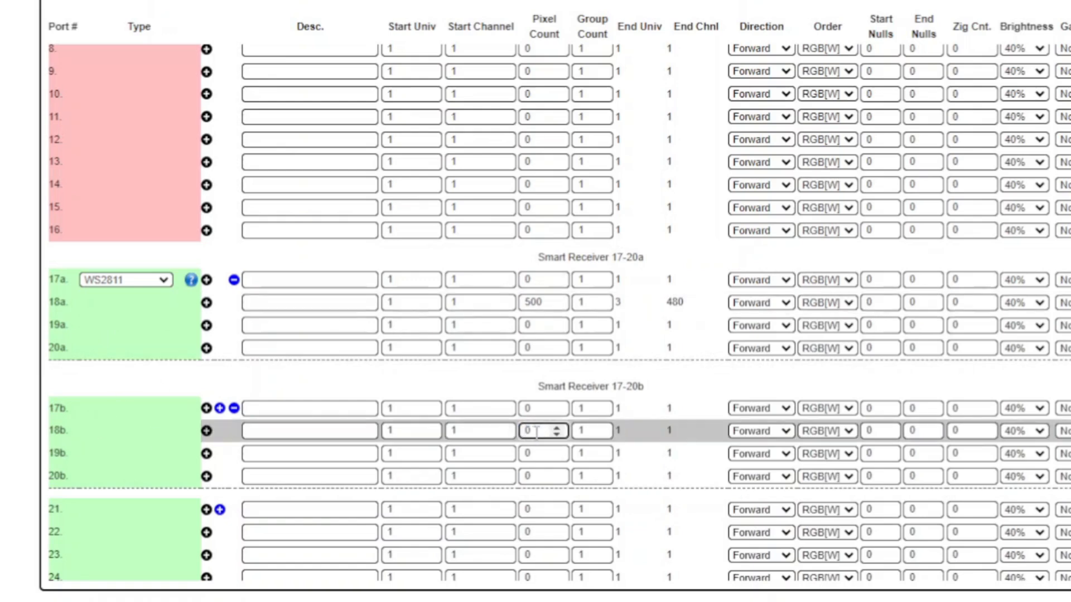
pyautogui.write('5000')
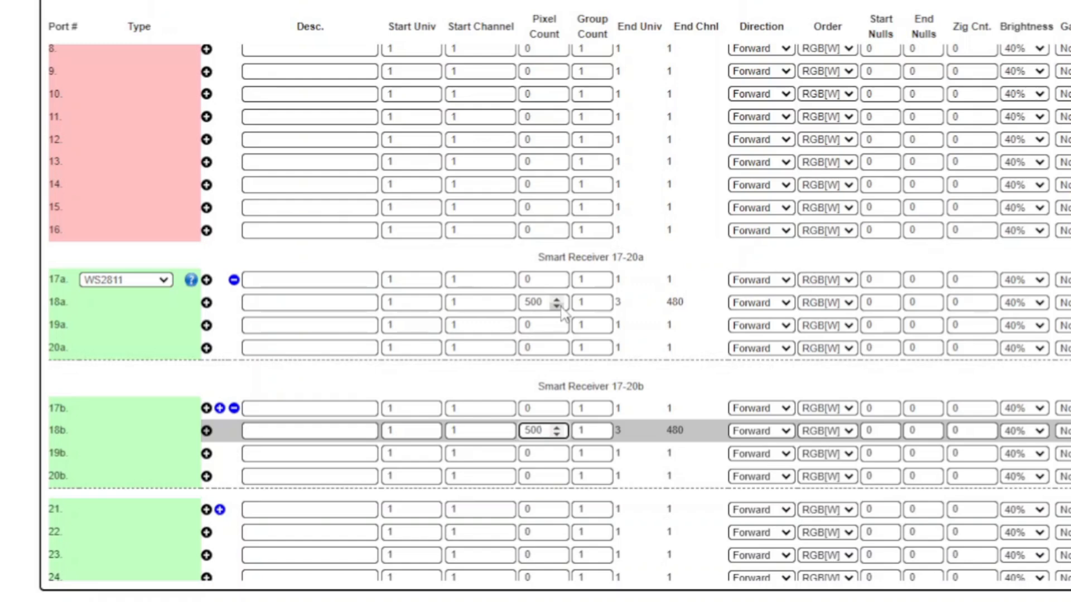
# Set the pixel count to 200 on port 18a and 800 on port 18b.
pyautogui.scroll(-1, 563, 312)
pyautogui.doubleClick(535, 278)
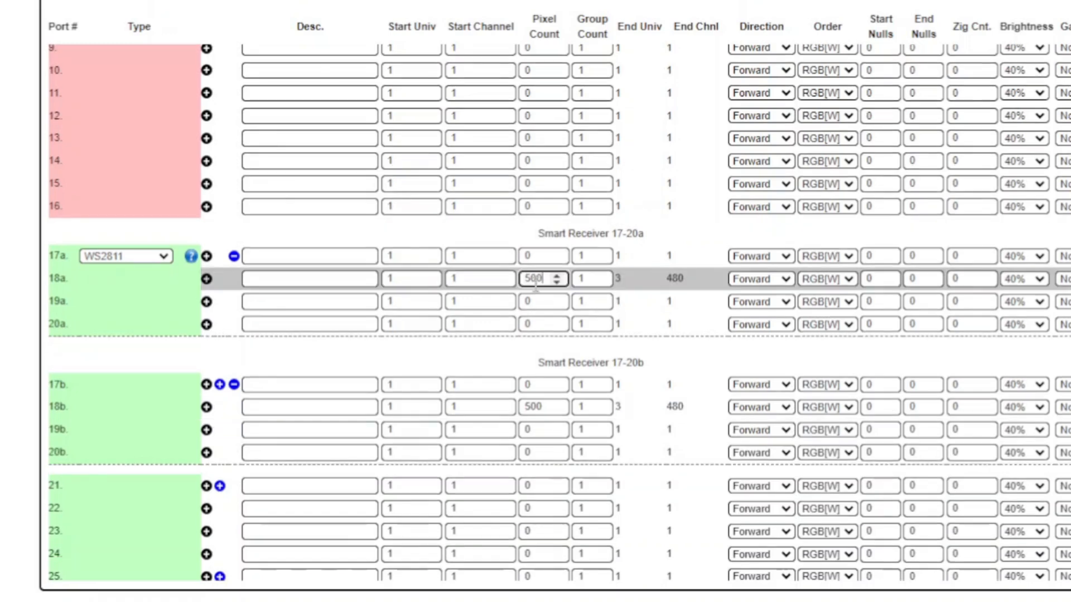
pyautogui.press('BackSpace')
pyautogui.write('200')
pyautogui.doubleClick(535, 407)
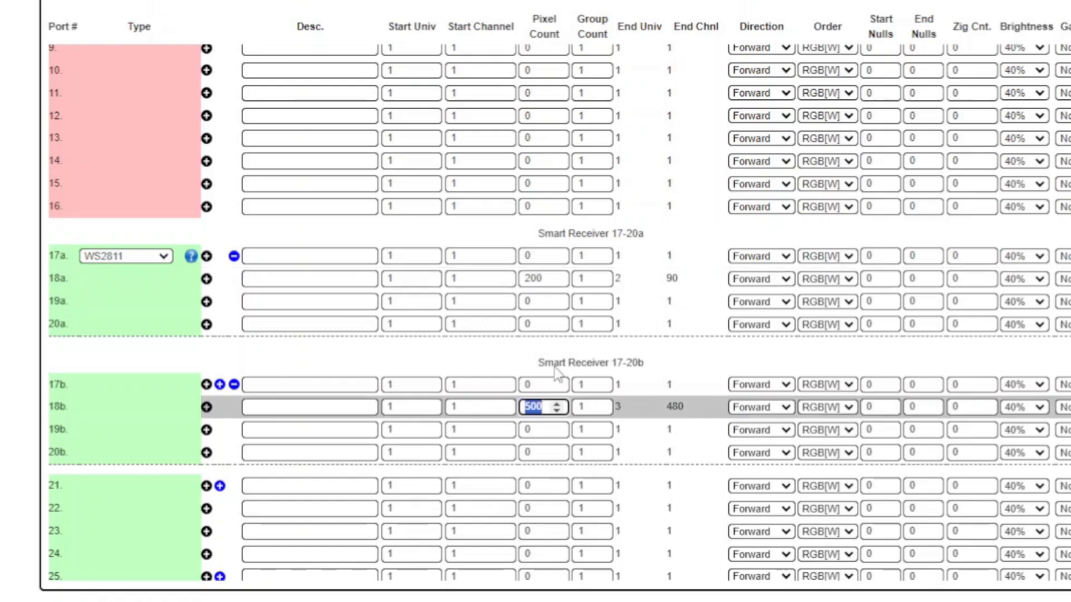
pyautogui.write('800')
# Set the pixel count to 0 on port 18a and 1024 on port 18b.
pyautogui.doubleClick(544, 282)
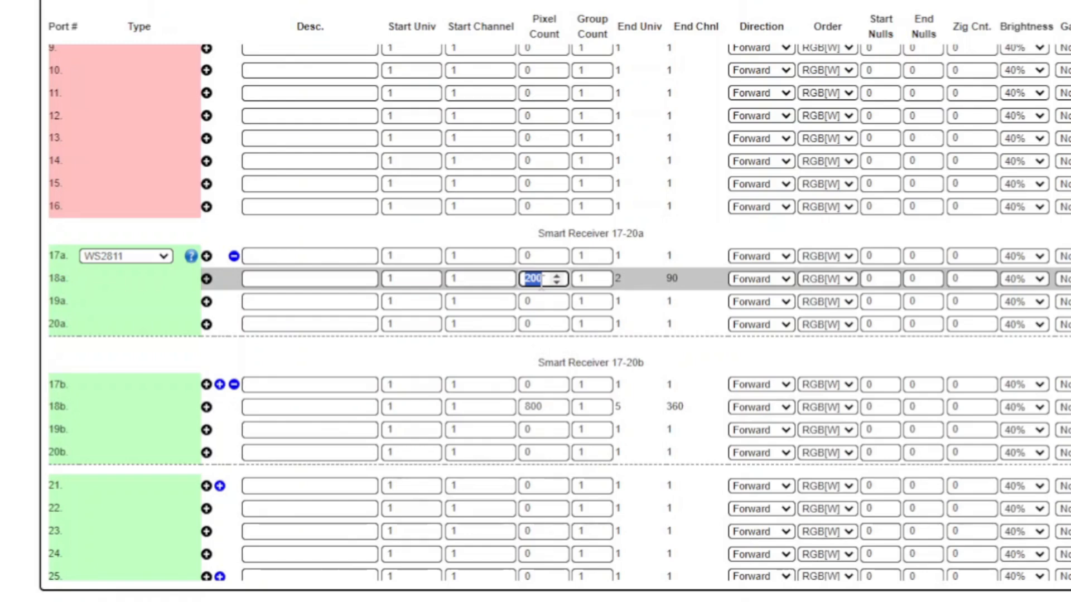
pyautogui.write('0')
pyautogui.doubleClick(537, 413)
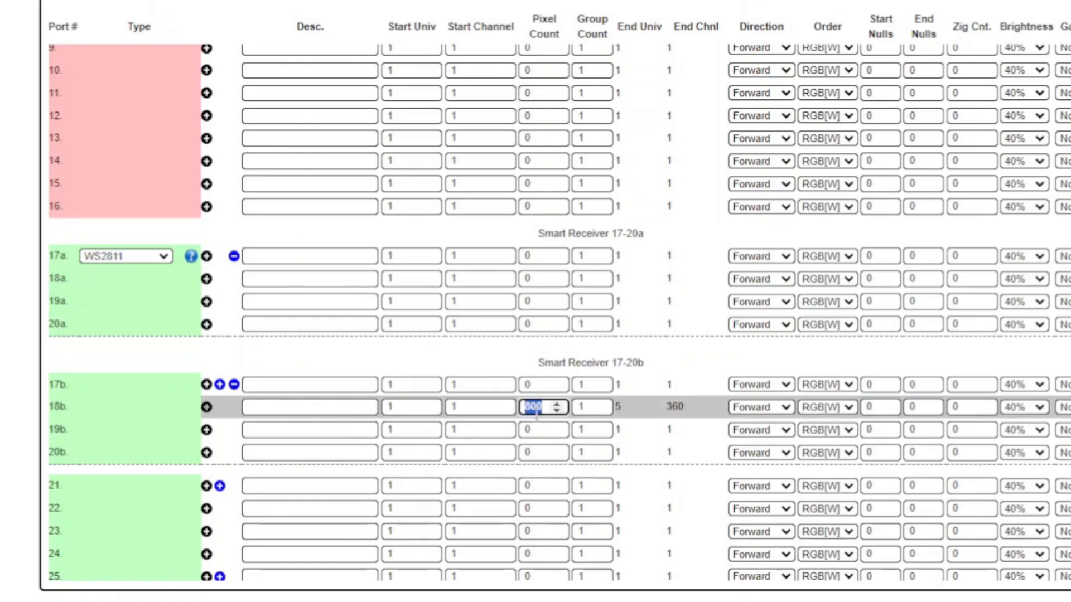
pyautogui.write('1024')
pyautogui.click(657, 392)
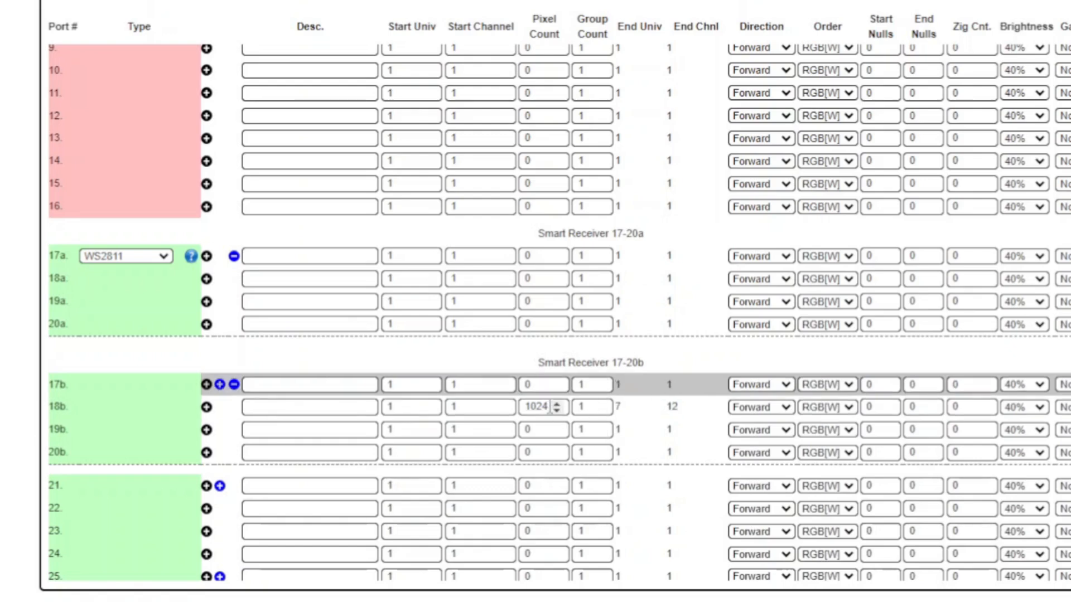
# Try a pixel count of 1 on port 18a alongside the 1024 pixels on port 18b.
pyautogui.click(545, 279)
pyautogui.write('1')
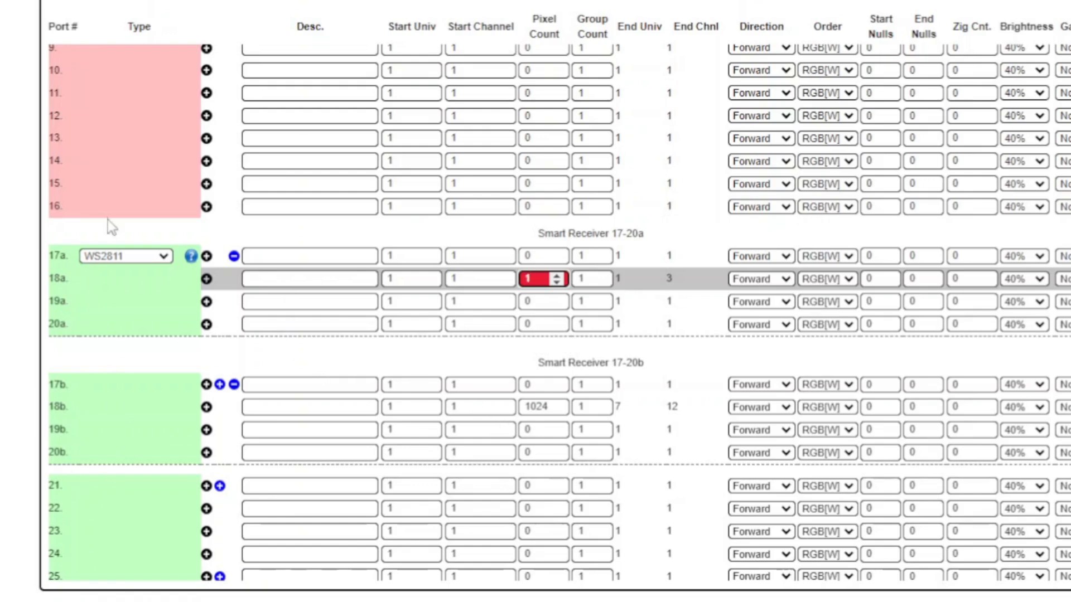
pyautogui.click(66, 273)
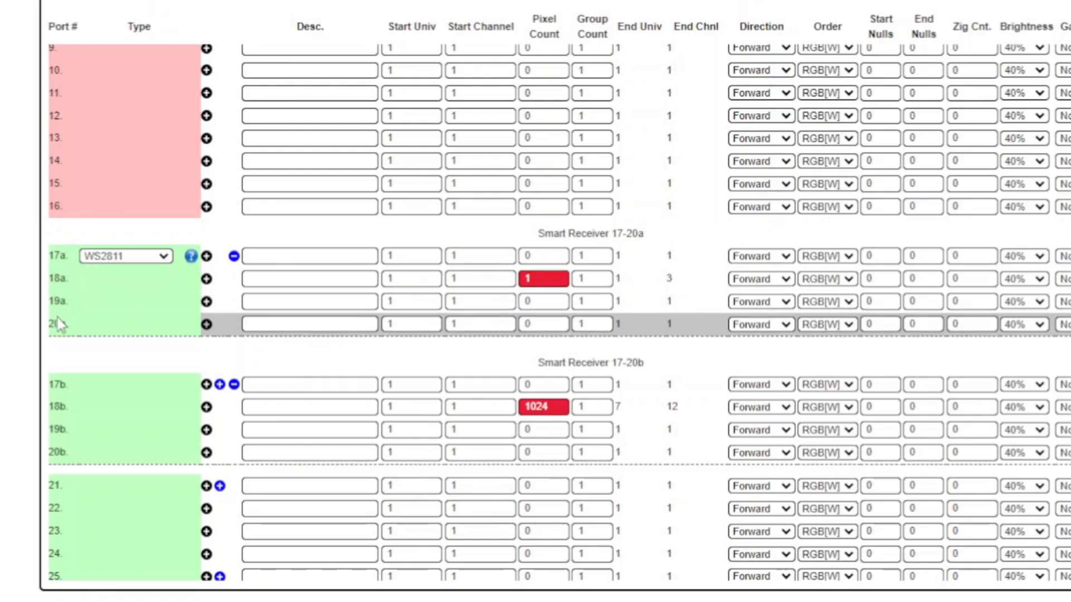
# Add smart receivers c and d to the chain on ports 17 to 20 and check the pixel counts along port 18.
pyautogui.click(220, 384)
pyautogui.click(220, 512)
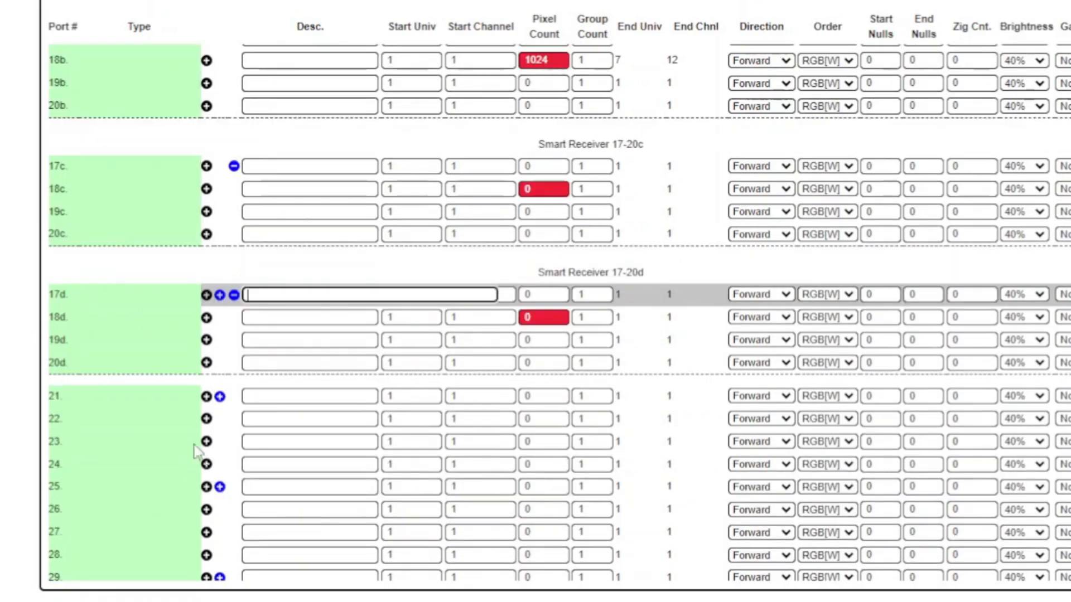
pyautogui.scroll(4, 145, 316)
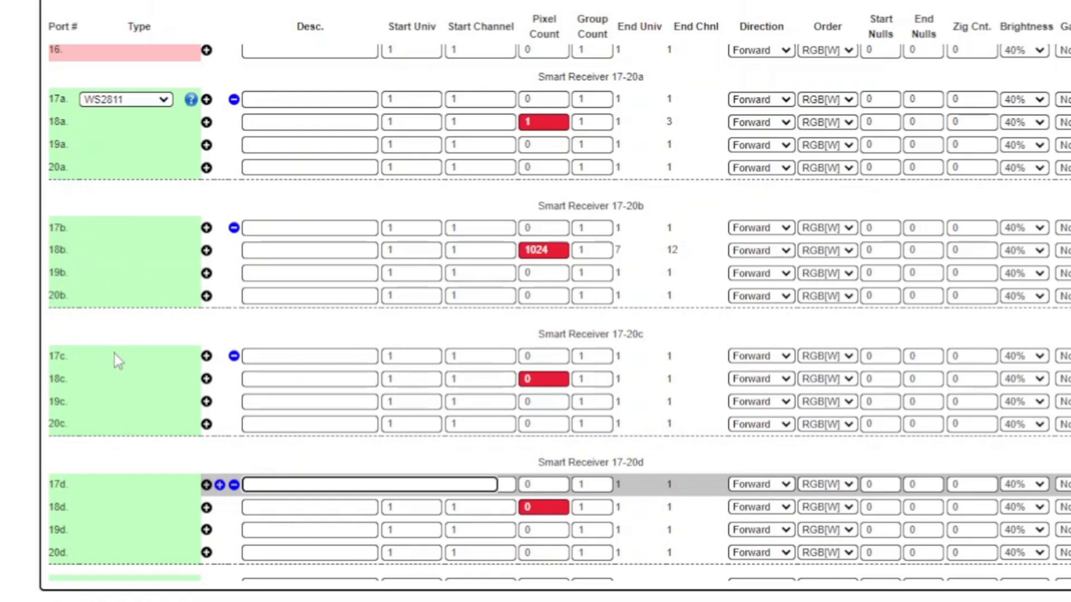
pyautogui.scroll(-5, 140, 279)
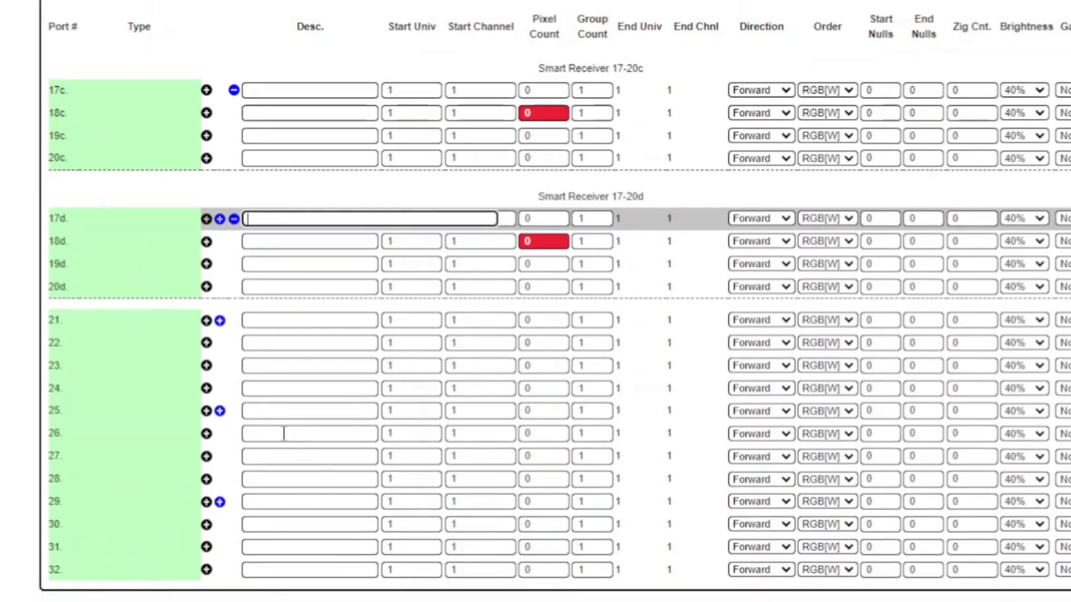
# Clear the smart receivers from ports 17 to 20 and rebuild the chain with receivers a to e.
pyautogui.scroll(2, 418, 379)
pyautogui.scroll(2, 415, 393)
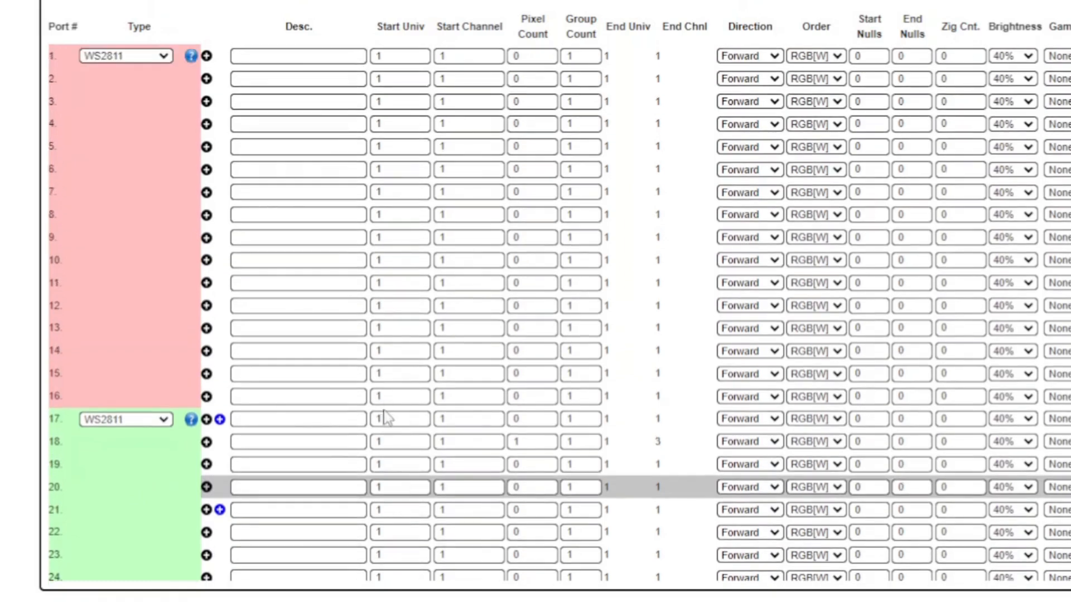
pyautogui.scroll(-3, 387, 418)
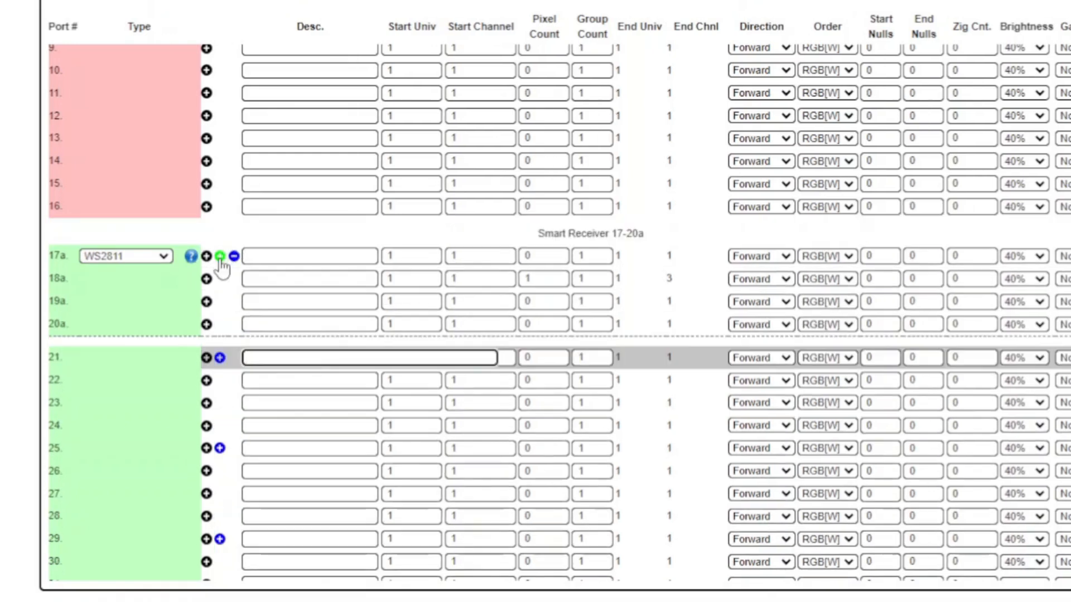
pyautogui.click(220, 256)
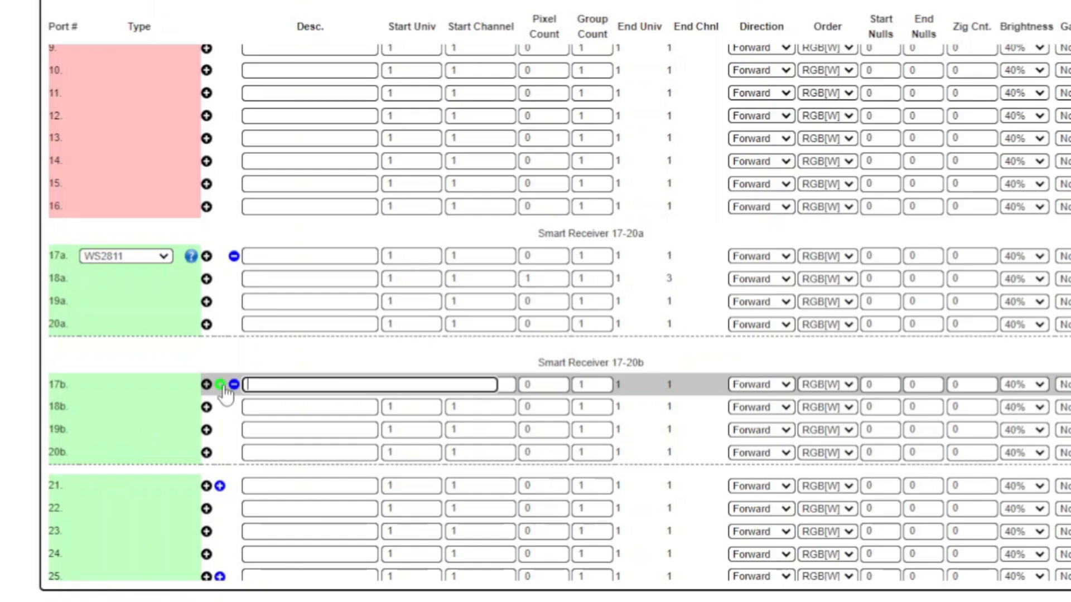
pyautogui.click(220, 384)
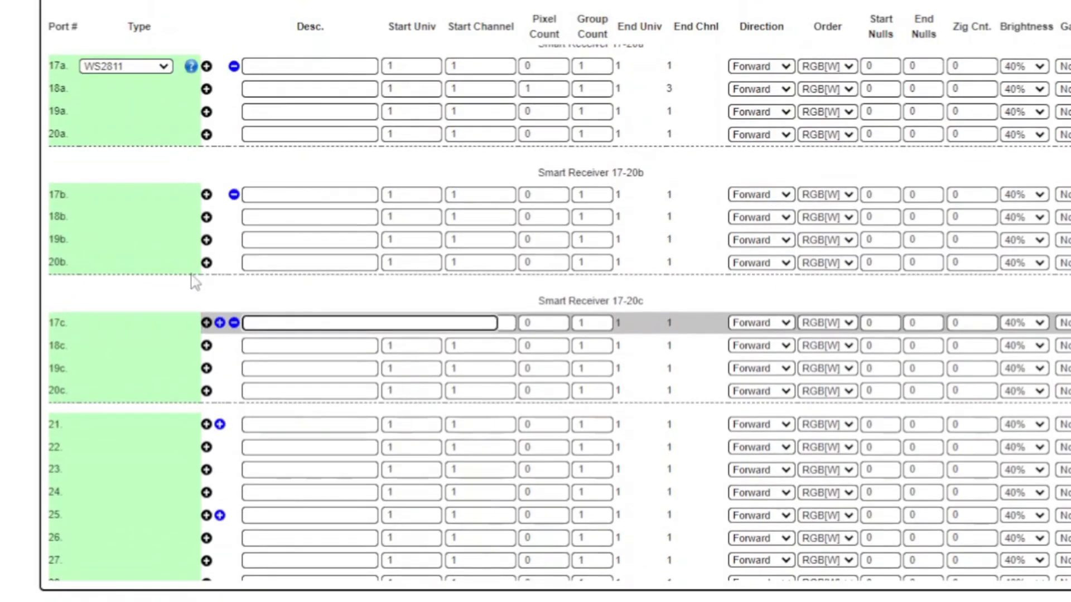
pyautogui.click(220, 322)
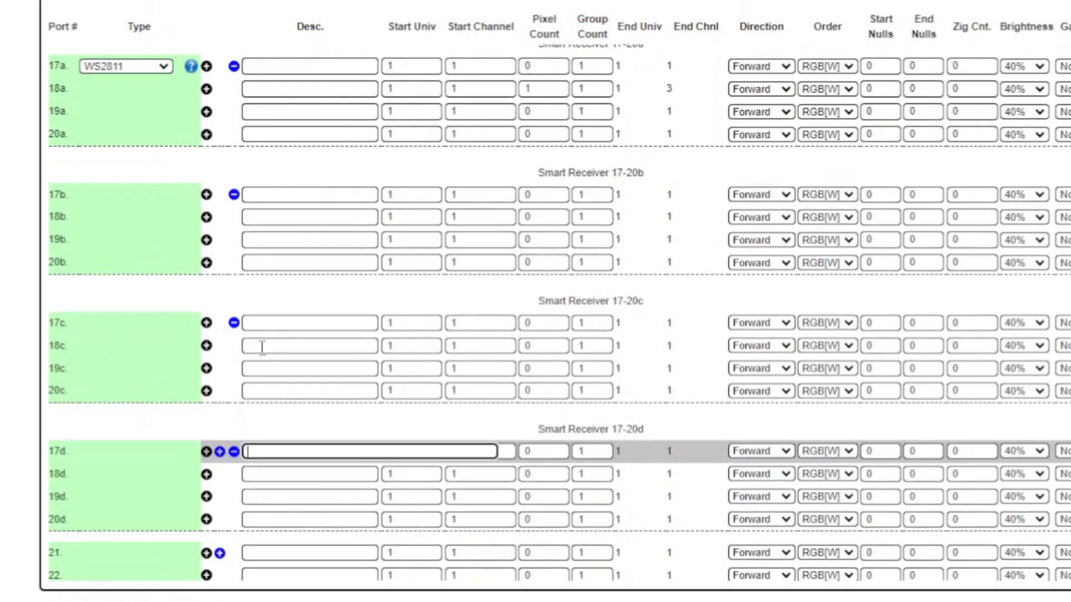
pyautogui.scroll(3, 340, 380)
pyautogui.scroll(-3, 140, 282)
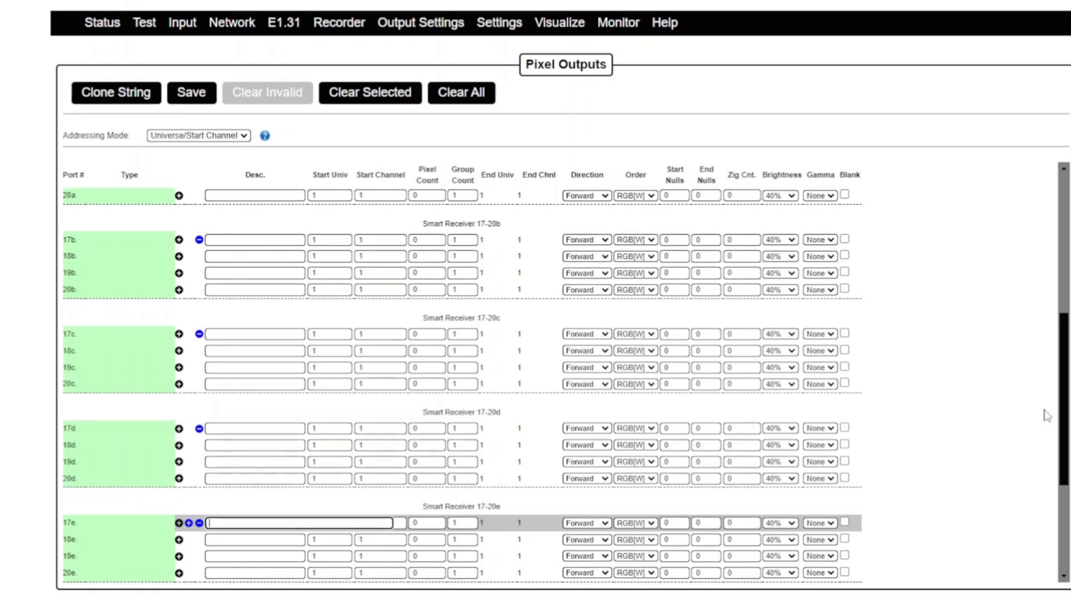
# Delete all smart receivers from the chain on ports 17 to 20, restoring the plain ports.
pyautogui.scroll(3, 1046, 416)
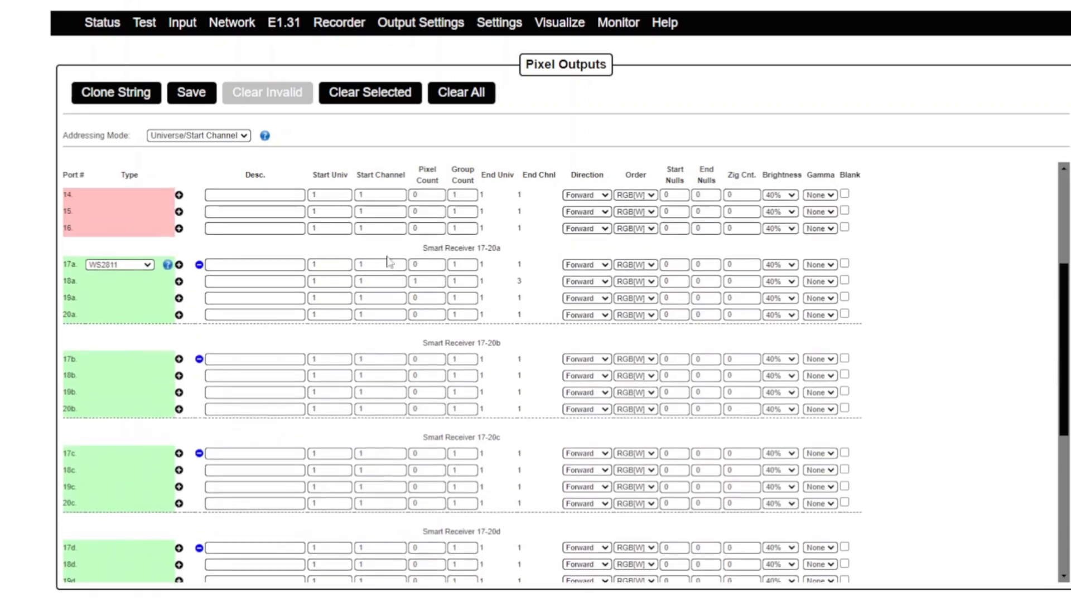
pyautogui.click(197, 266)
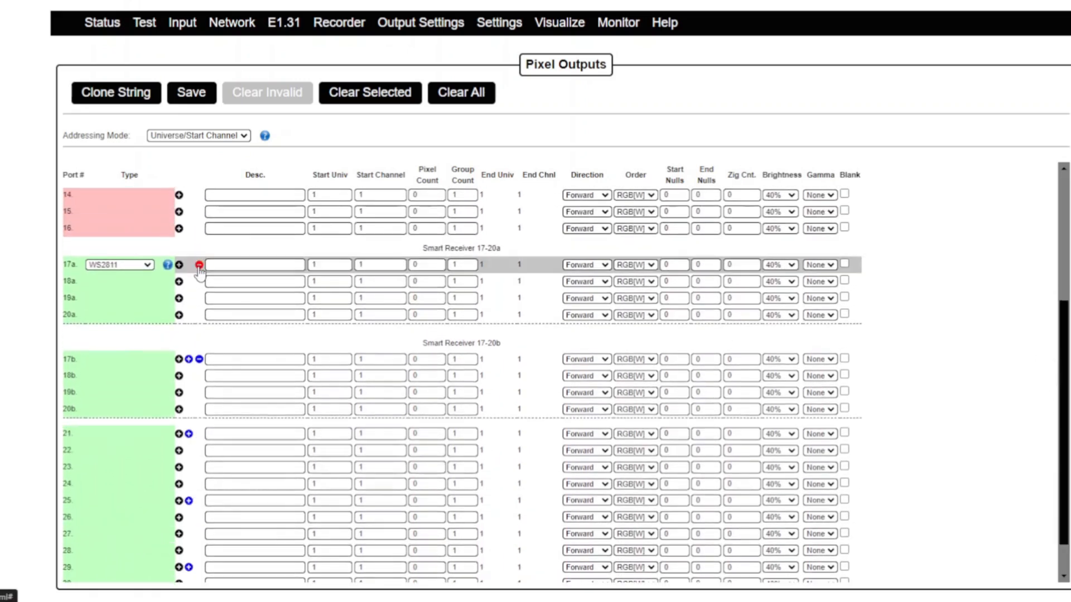
pyautogui.click(199, 316)
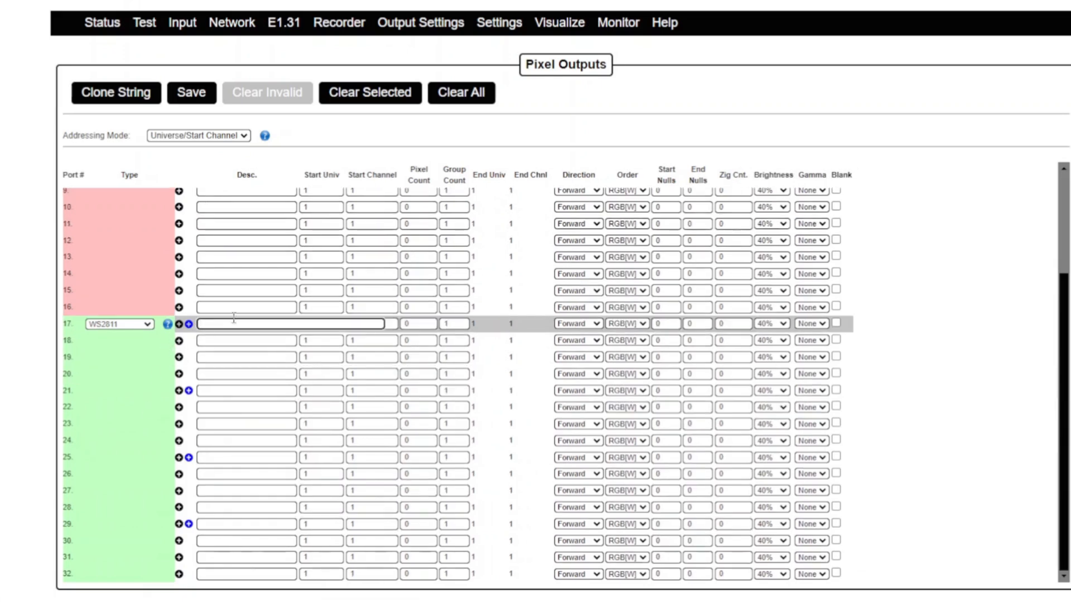
pyautogui.click(449, 324)
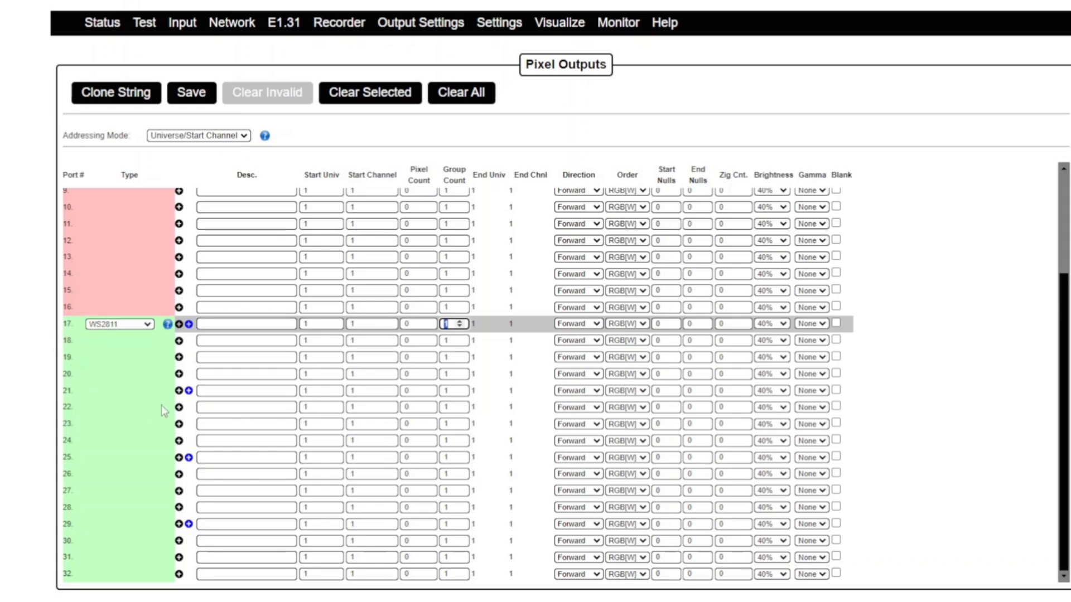
# Add smart receivers a and b on ports 17 to 20 and delete both again.
pyautogui.click(188, 324)
pyautogui.click(188, 344)
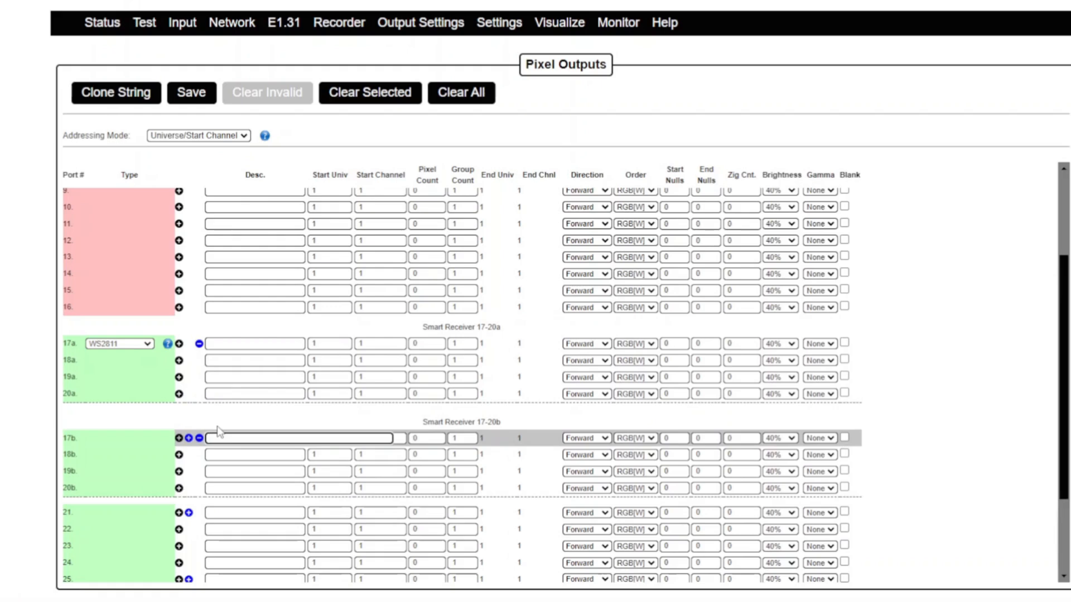
pyautogui.click(199, 438)
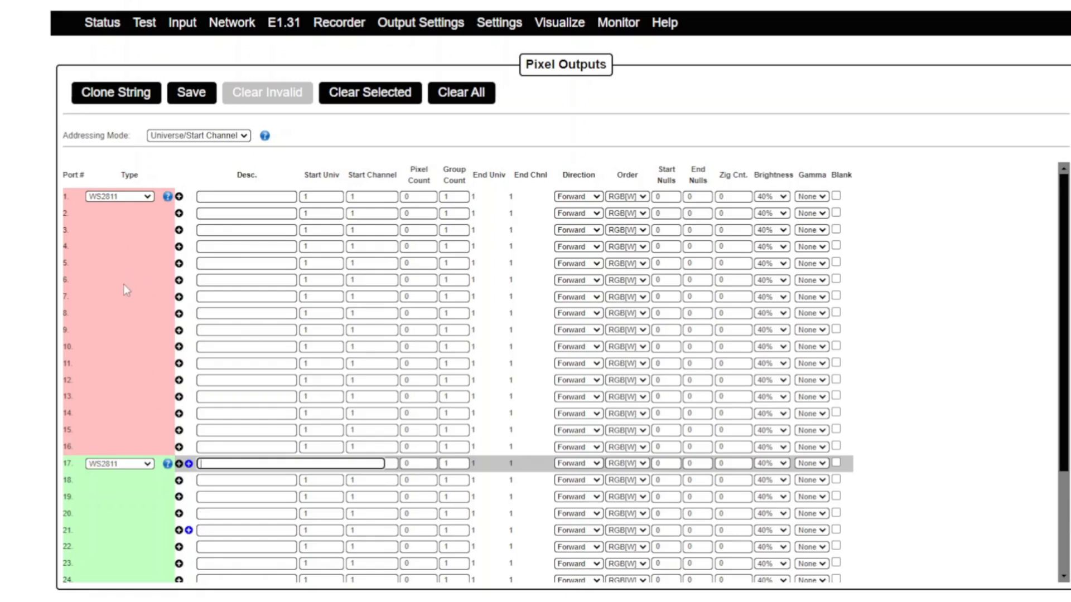
# Examine the rows of ports 1 to 16 and the smart-receiver-capable ports 17 to 32 in the pixel outputs list.
pyautogui.scroll(-2, 190, 463)
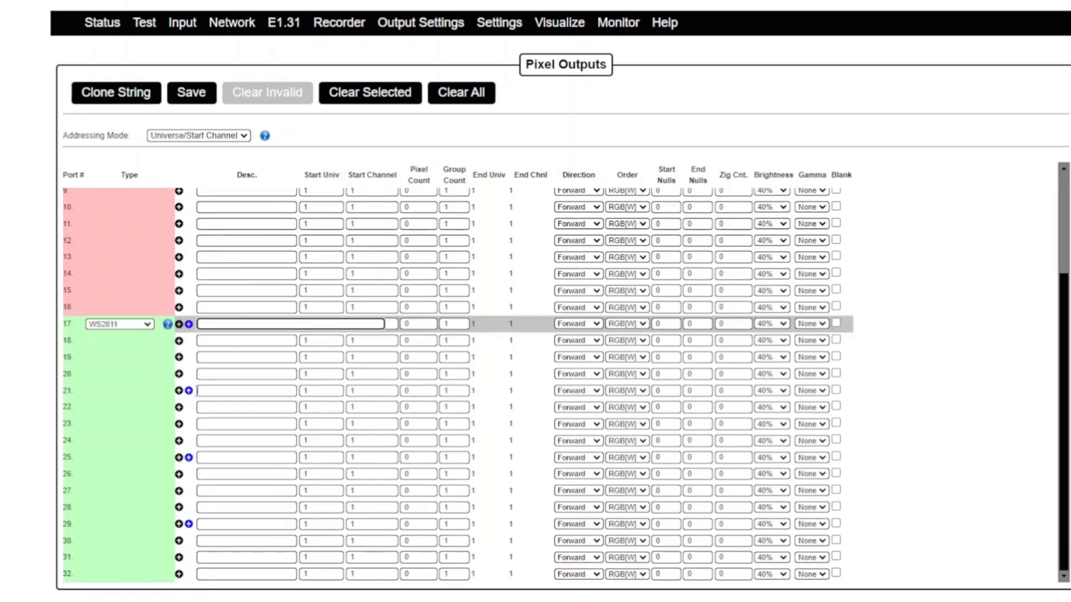
pyautogui.scroll(1, 194, 399)
pyautogui.scroll(2, 192, 394)
pyautogui.scroll(-1, 190, 384)
pyautogui.scroll(1, 112, 345)
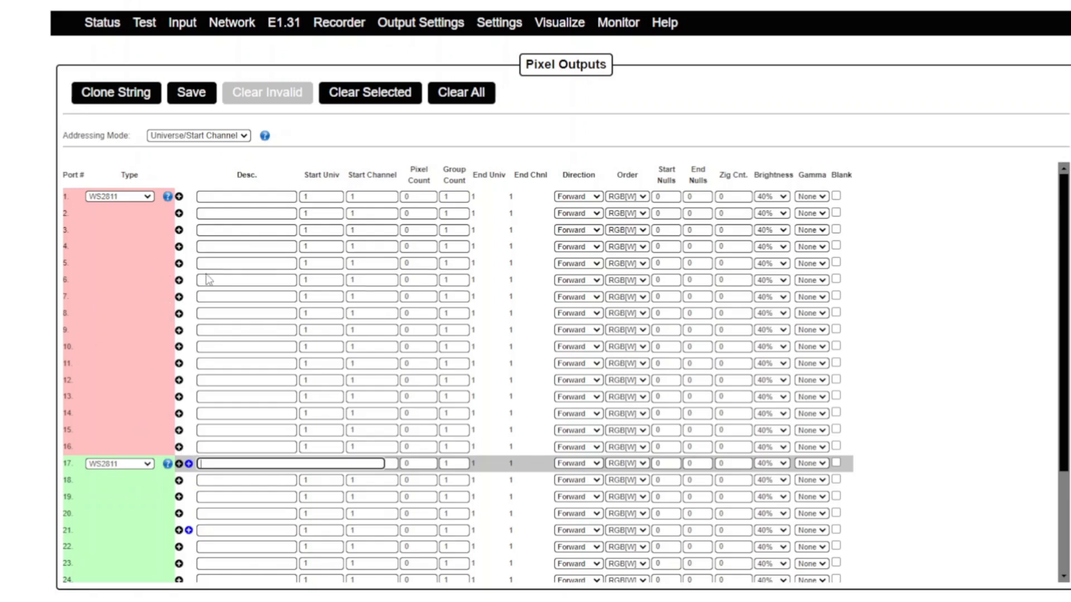
pyautogui.scroll(-3, 208, 279)
pyautogui.scroll(3, 251, 392)
pyautogui.scroll(-3, 307, 226)
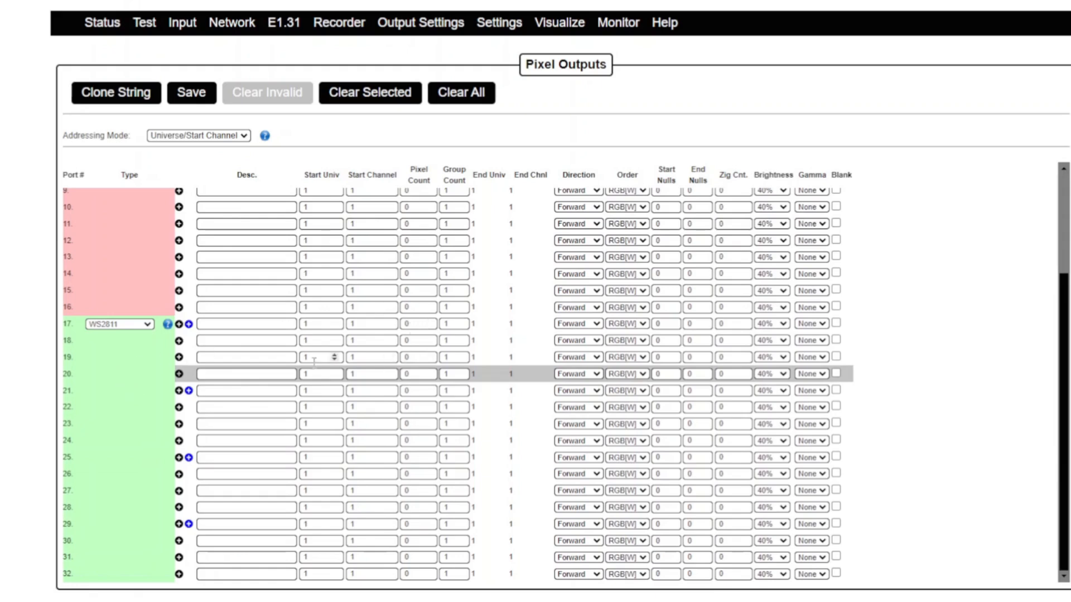
pyautogui.scroll(3, 335, 357)
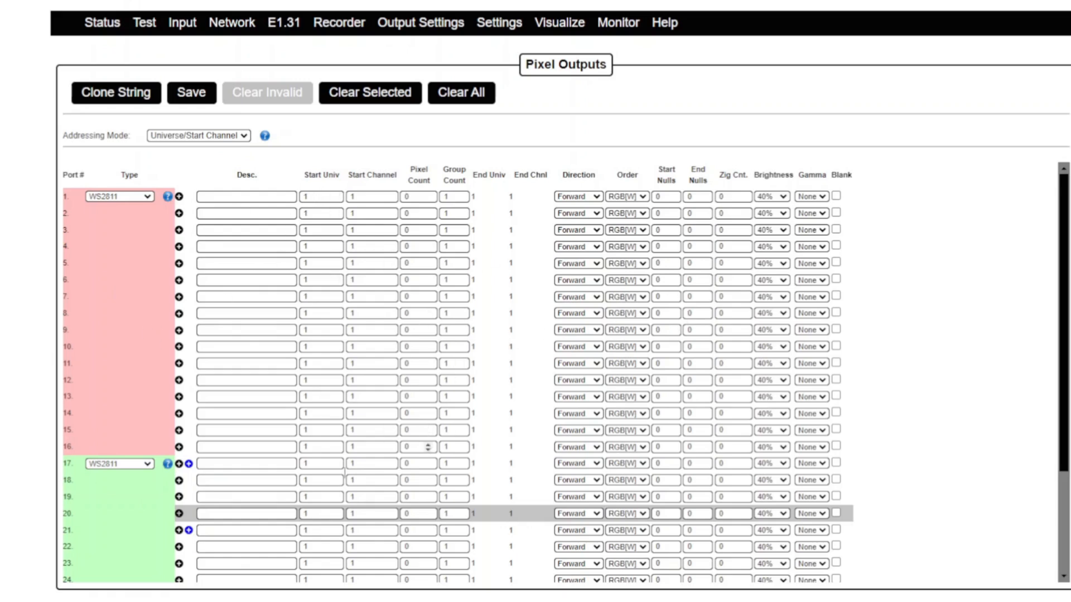
pyautogui.scroll(-3, 216, 370)
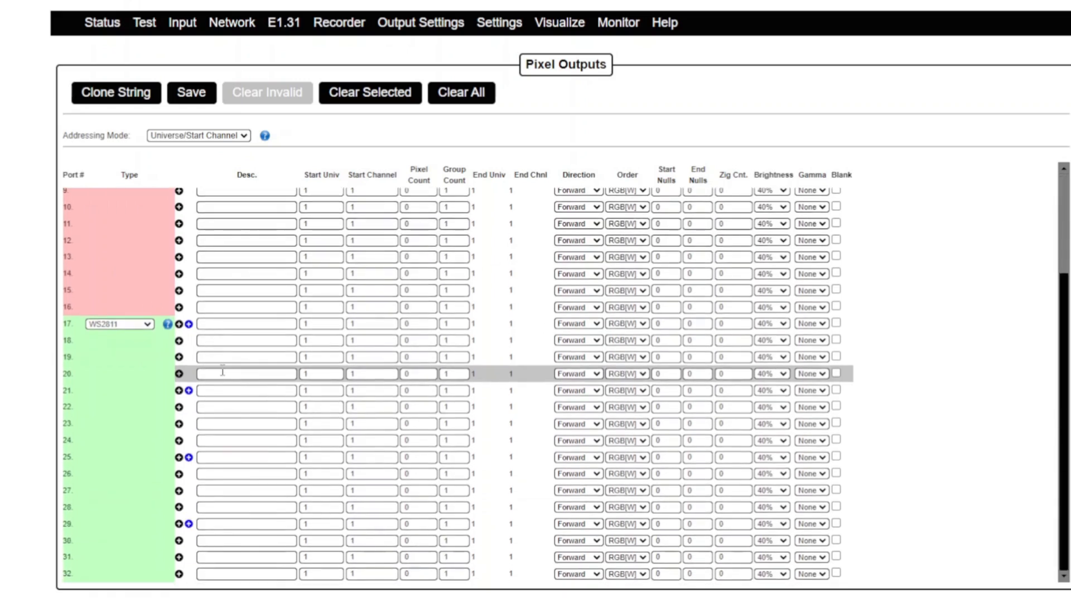